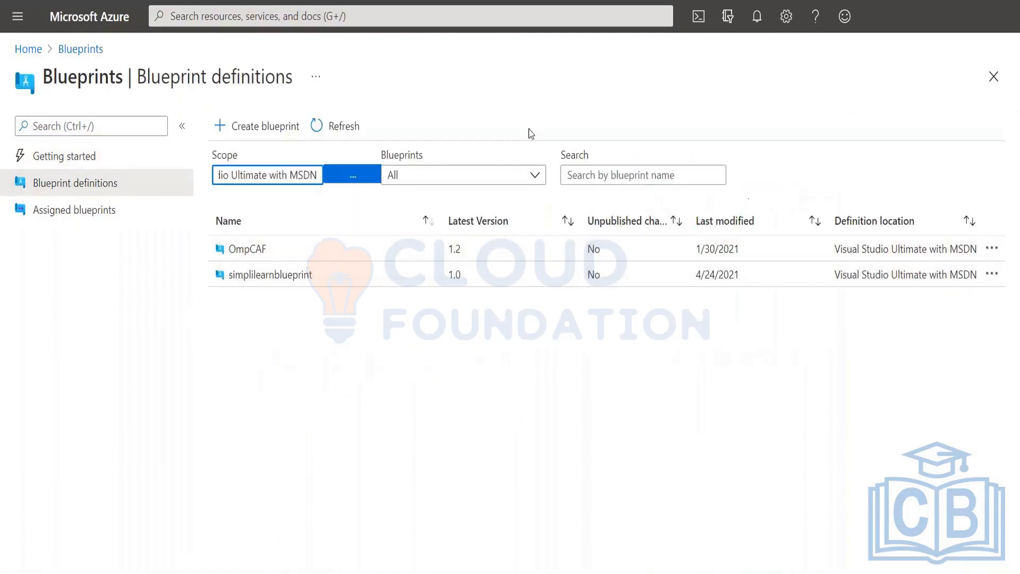
- Filter the blueprint definitions to Published and back to All, and view the list of assigned blueprints
click(479, 175)
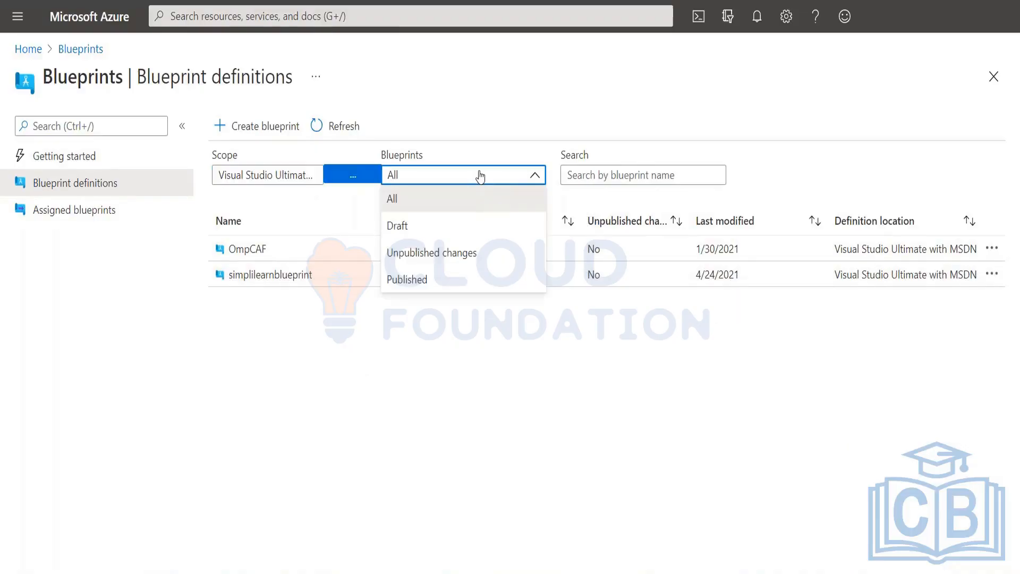
click(417, 279)
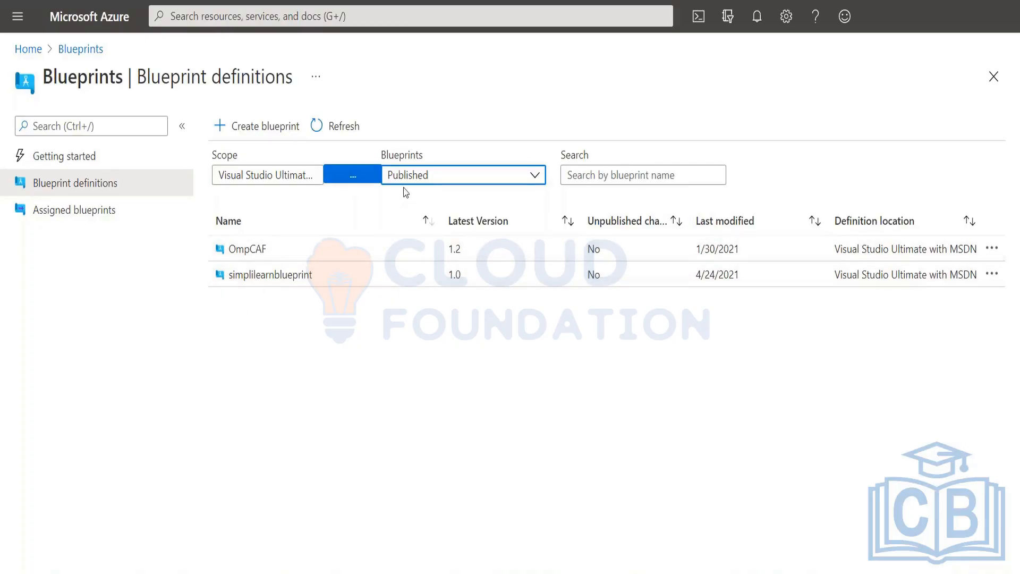
click(415, 174)
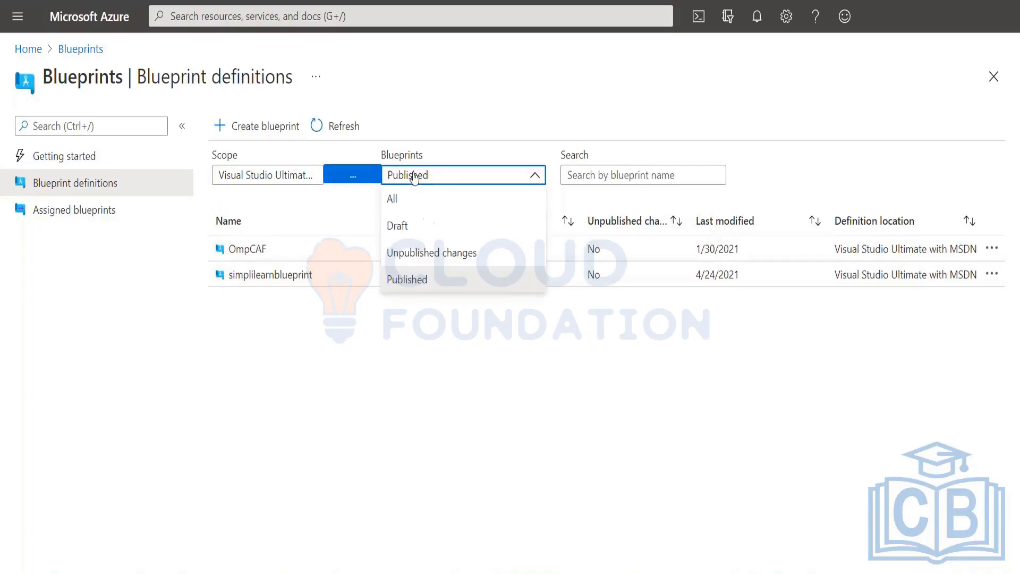
click(403, 204)
click(49, 216)
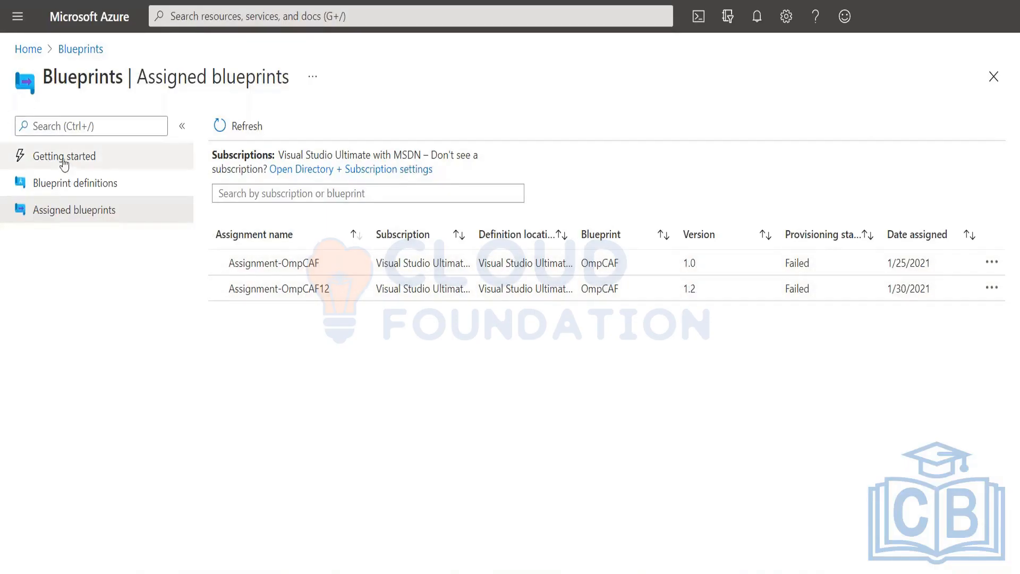
- Start creating a new blueprint from the Basic Networking (VNET) sample
click(85, 154)
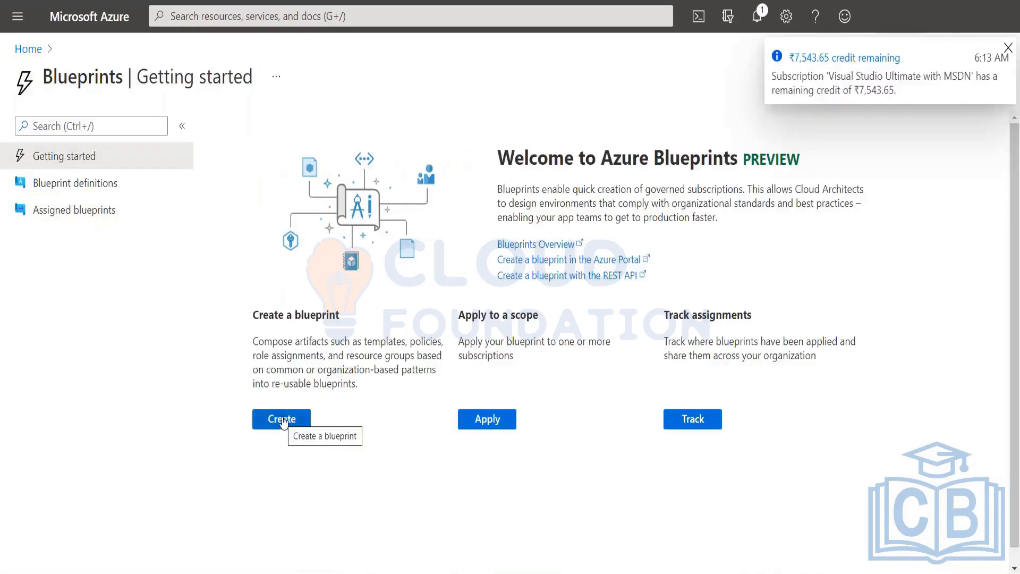
click(282, 420)
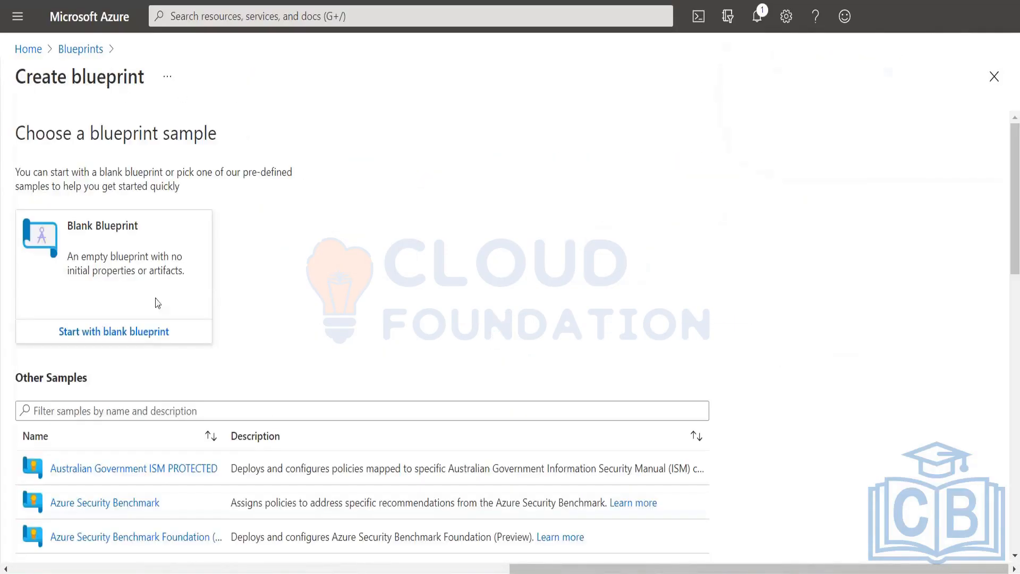
scroll(325, 268, down, 5)
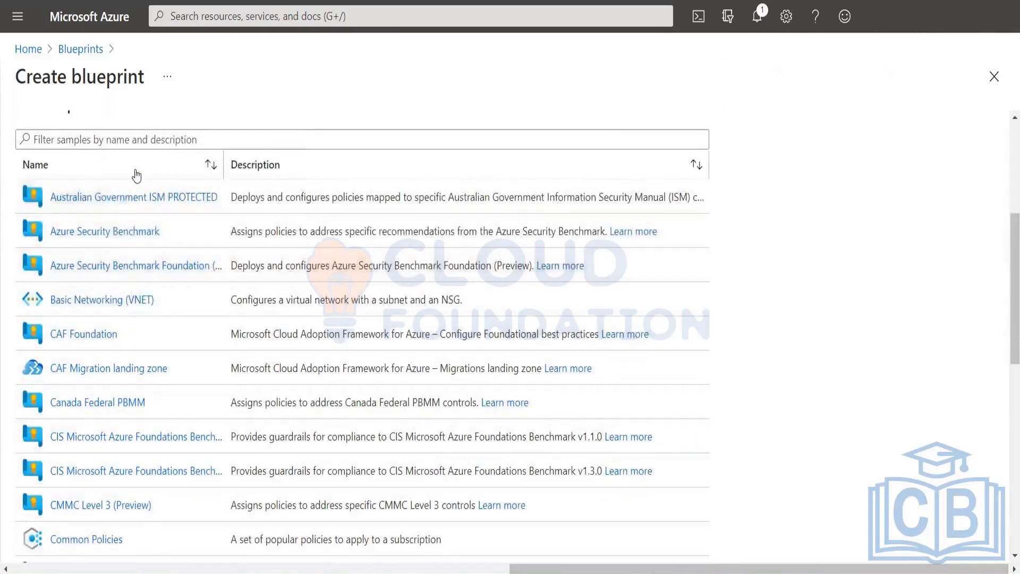
scroll(144, 340, down, 4)
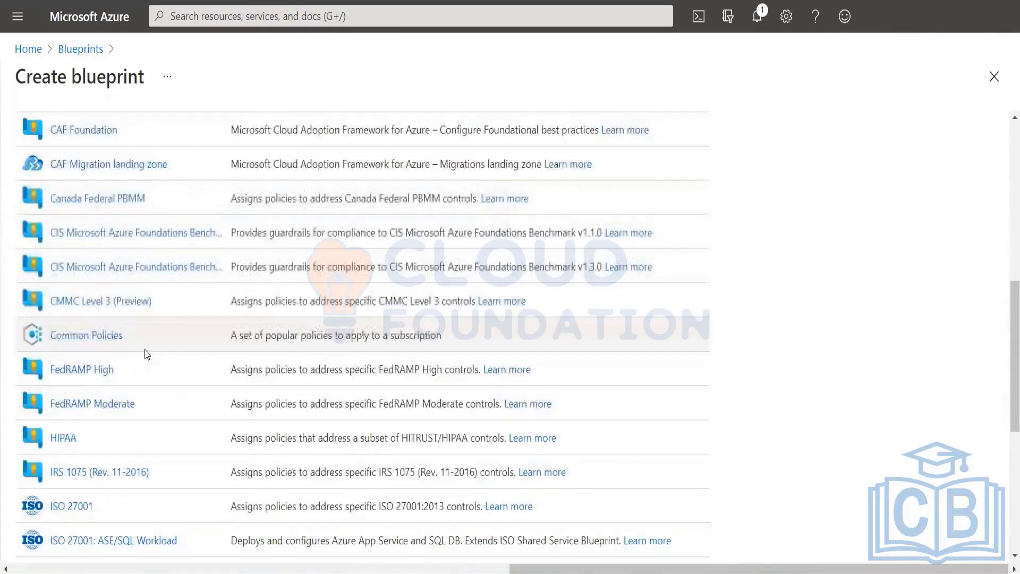
scroll(147, 354, down, 5)
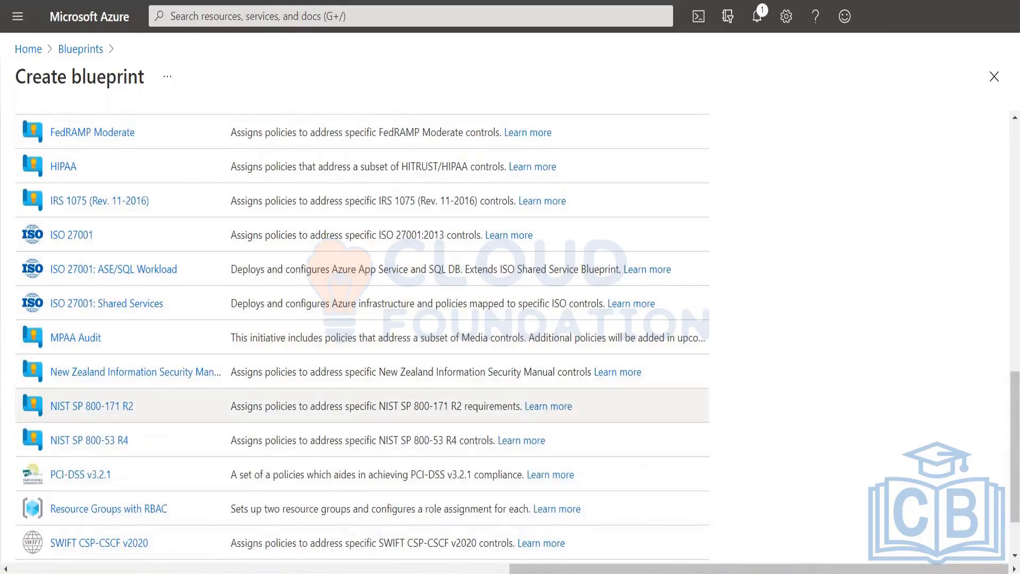
scroll(101, 403, down, 2)
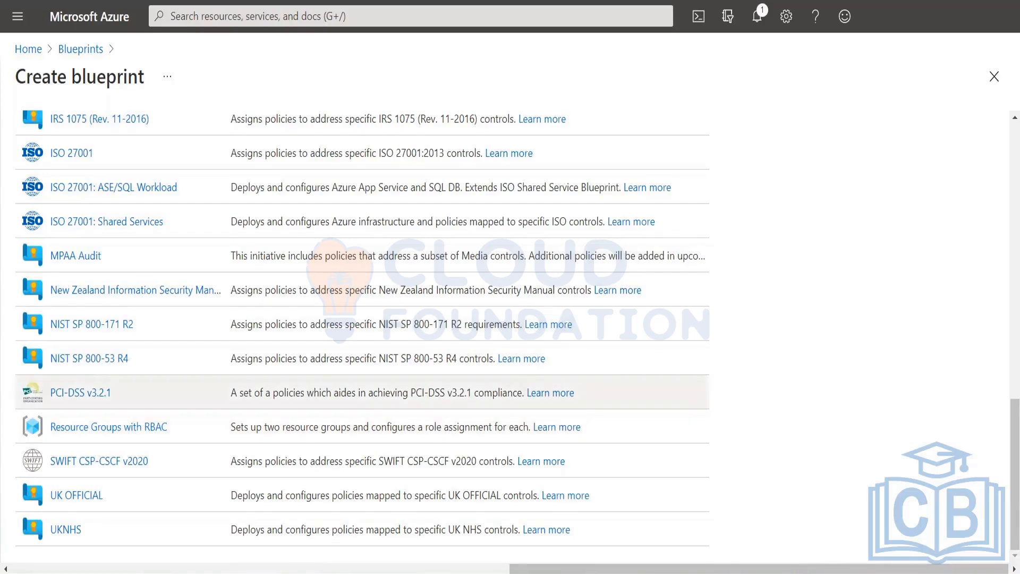
scroll(123, 319, up, 5)
scroll(123, 319, up, 5)
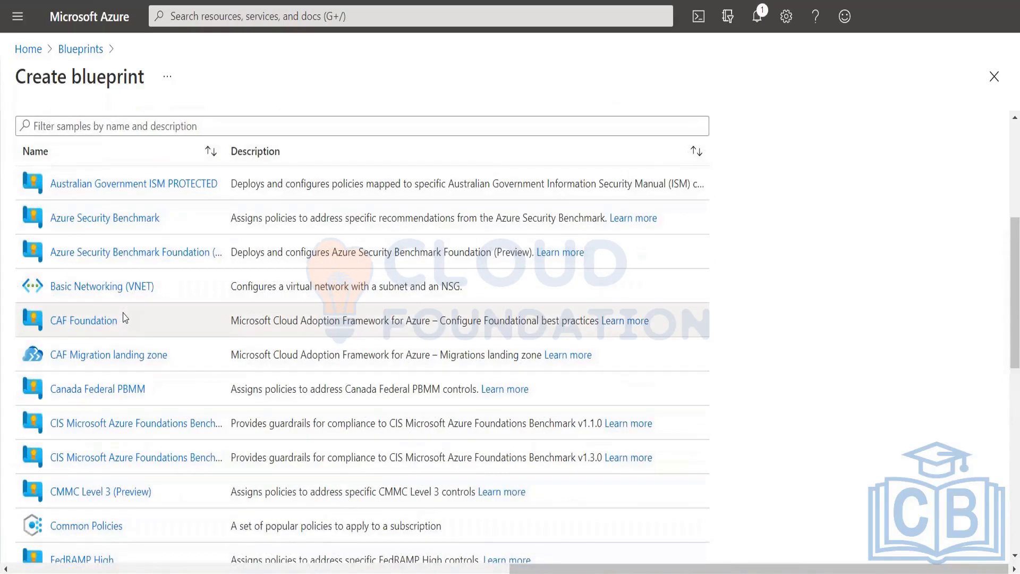
scroll(123, 318, up, 1)
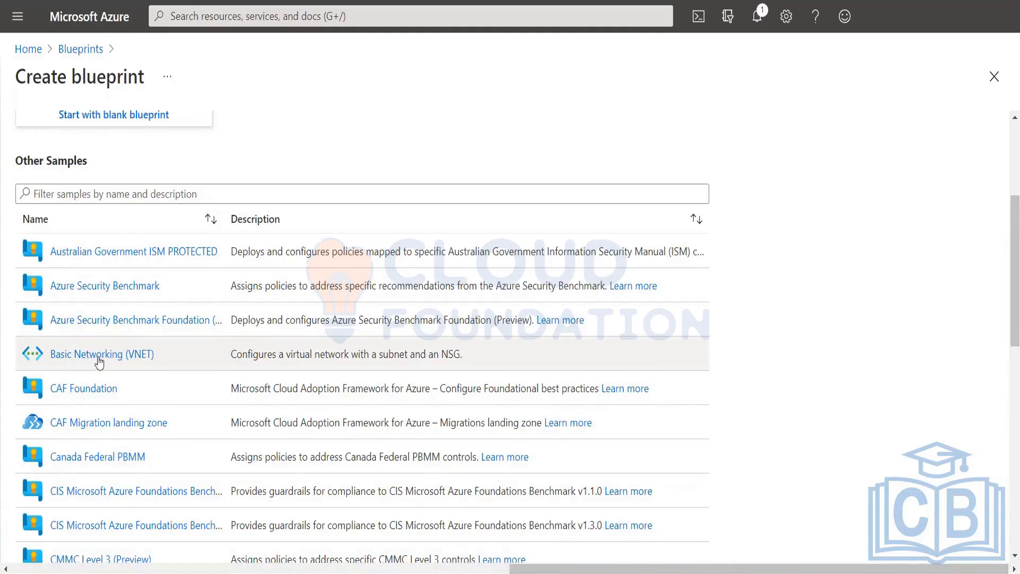
click(99, 360)
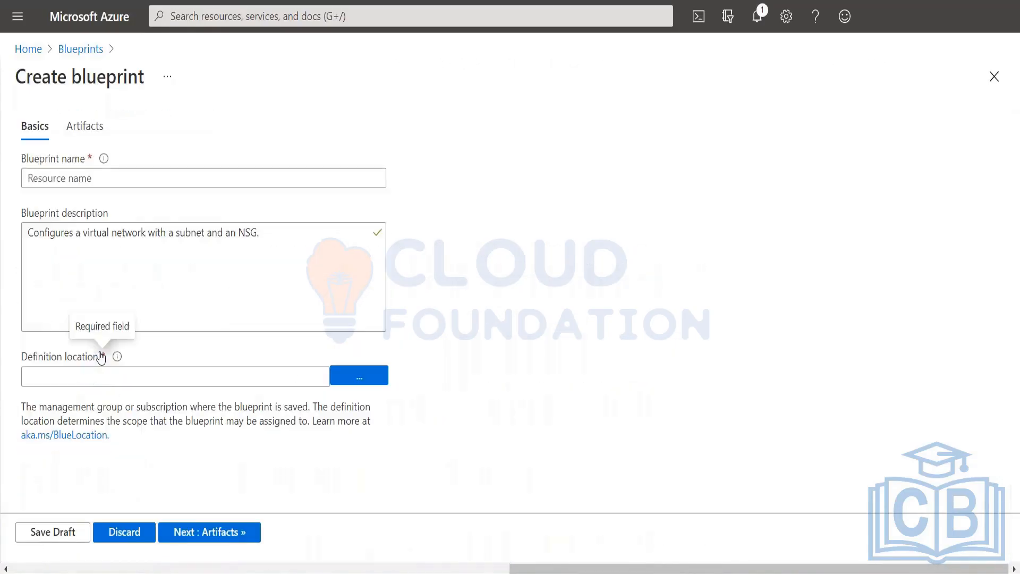
- Name the blueprint with the owner's first name followed by VnetRG and proceed to its artifacts
click(93, 178)
text(V)
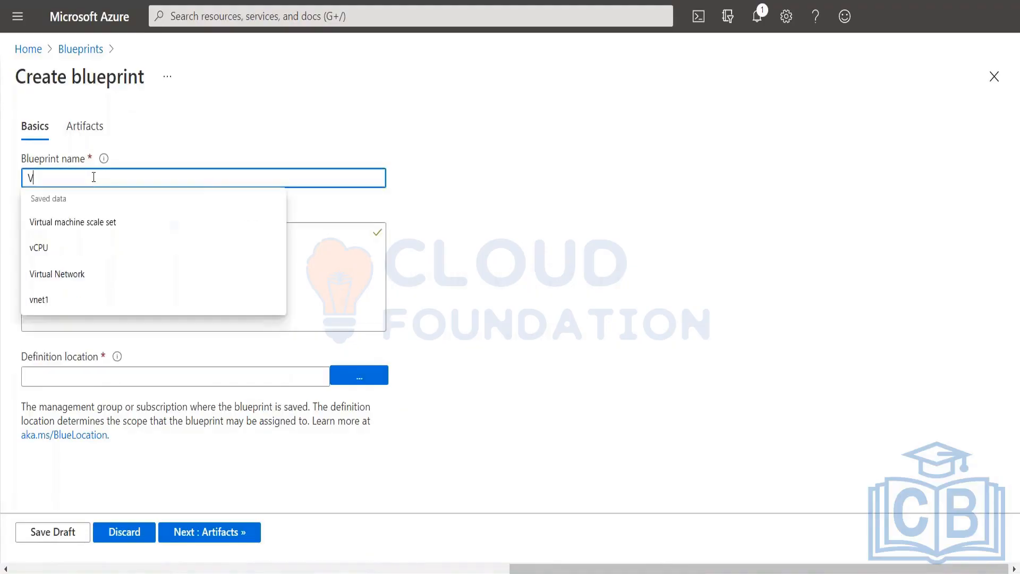
text(nte)
key(BackSpace)
key(BackSpace)
key(BackSpace)
key(BackSpace)
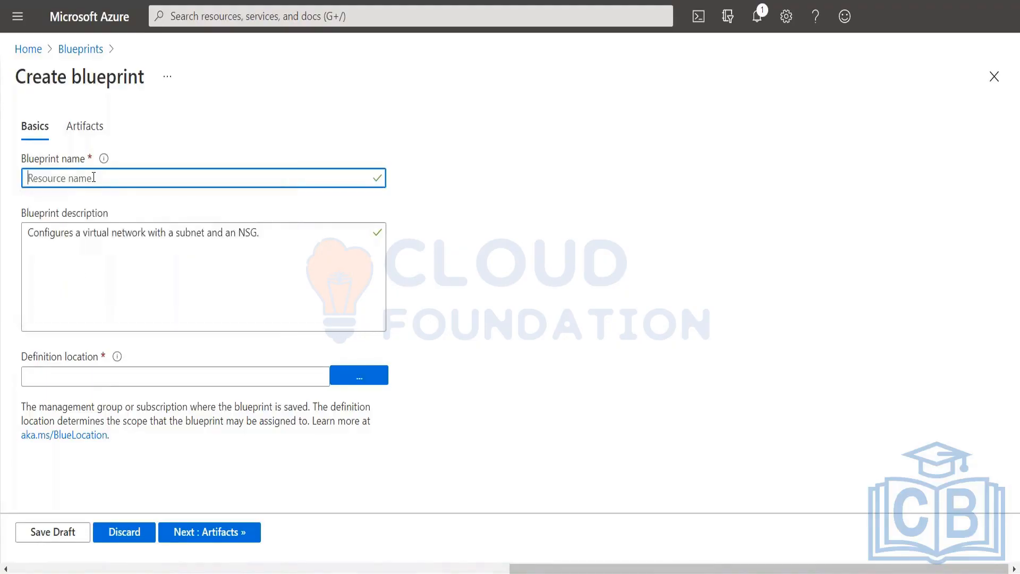
text(SubashVnetRG)
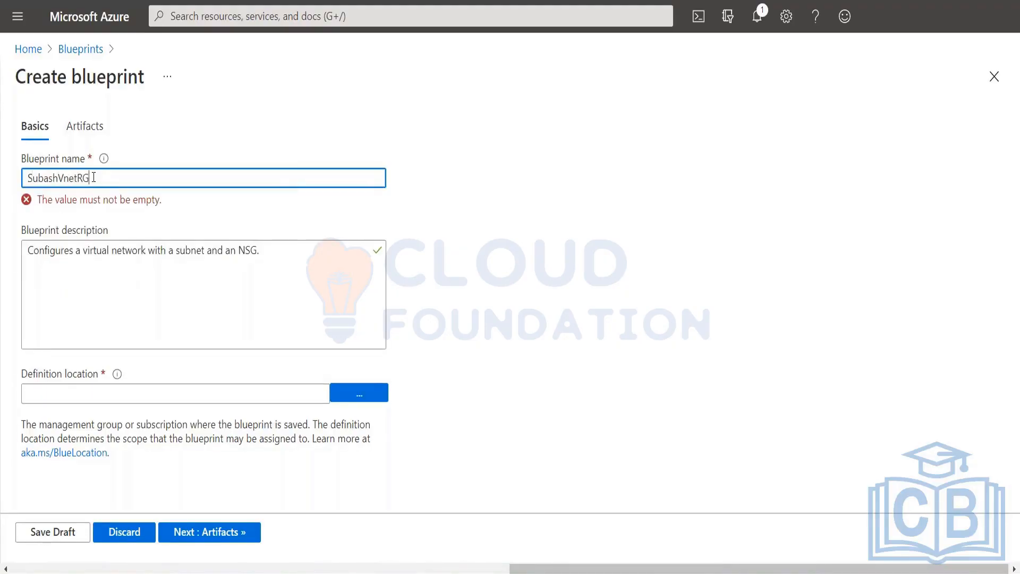
click(211, 533)
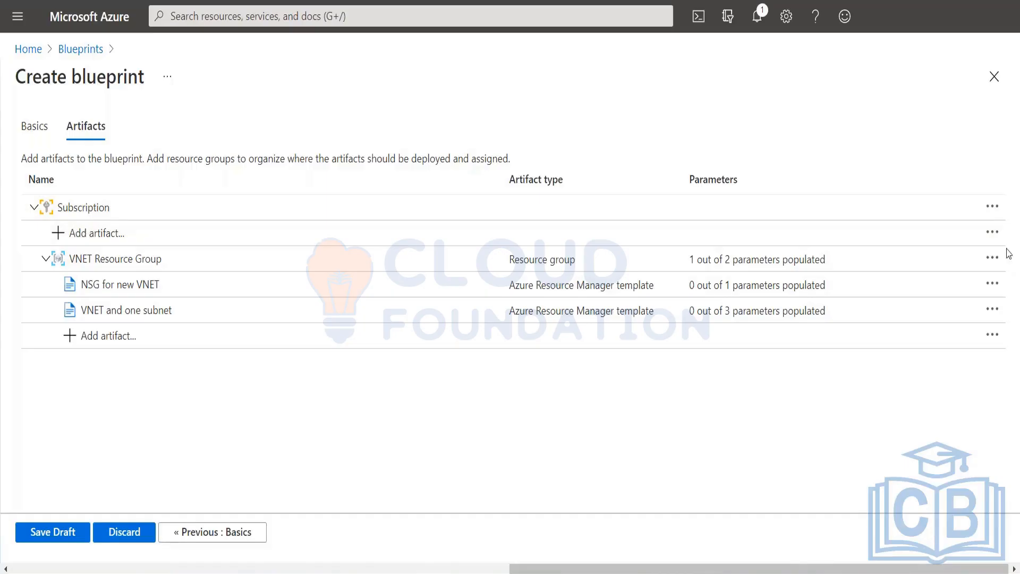
- Add a Role assignment artifact with the Contributor role under the subscription
click(992, 232)
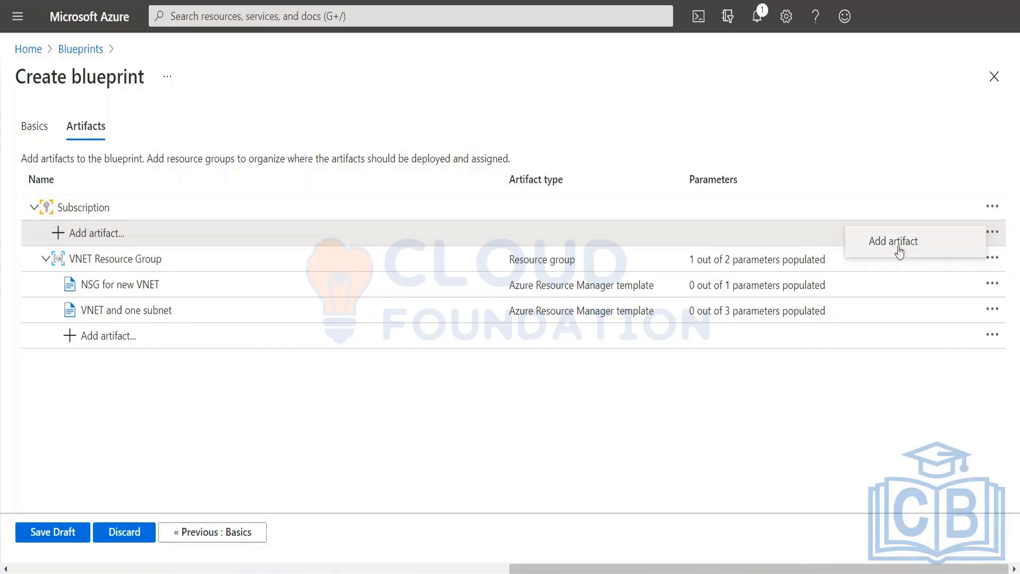
click(875, 244)
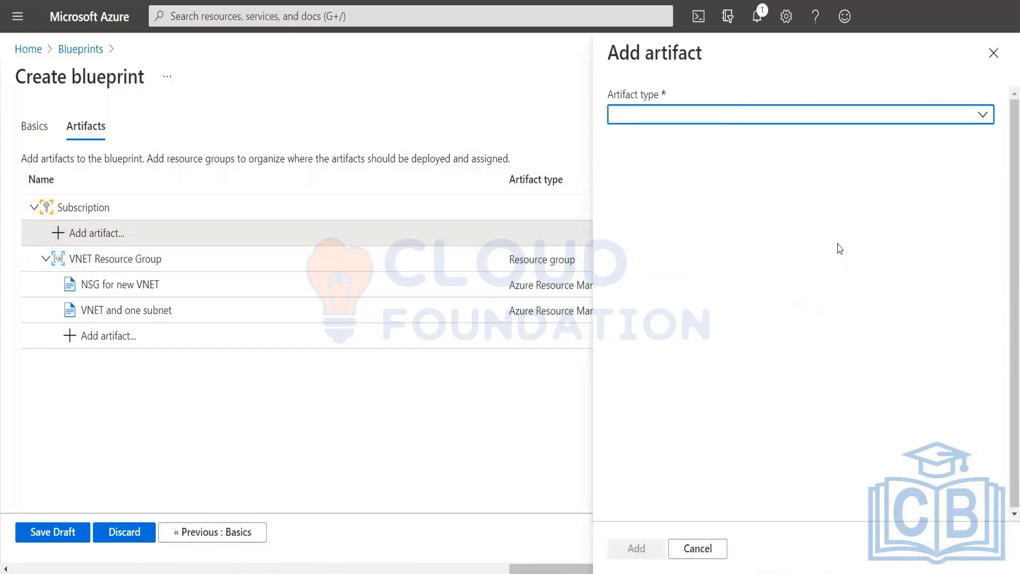
click(730, 118)
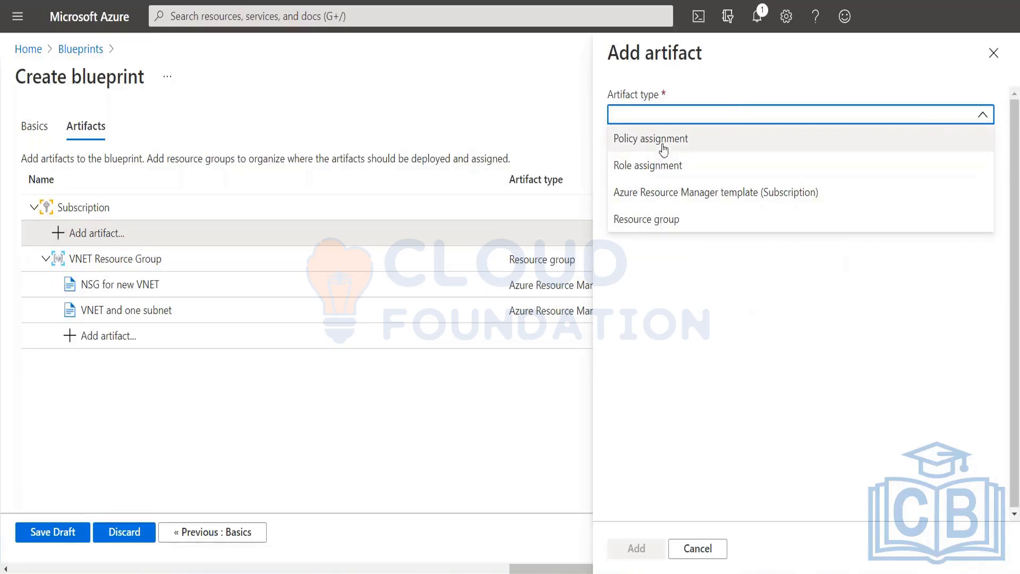
click(645, 168)
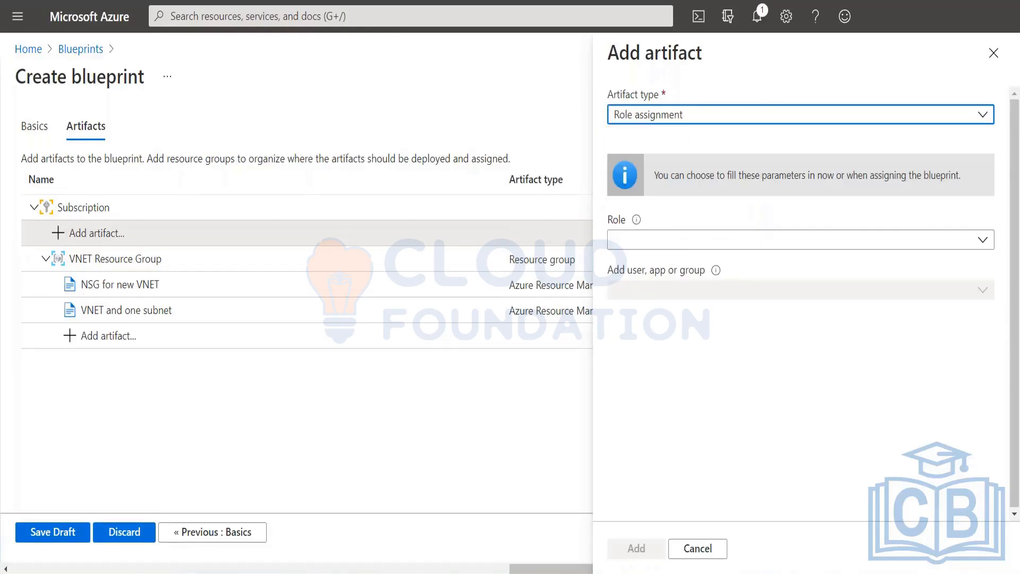
click(684, 242)
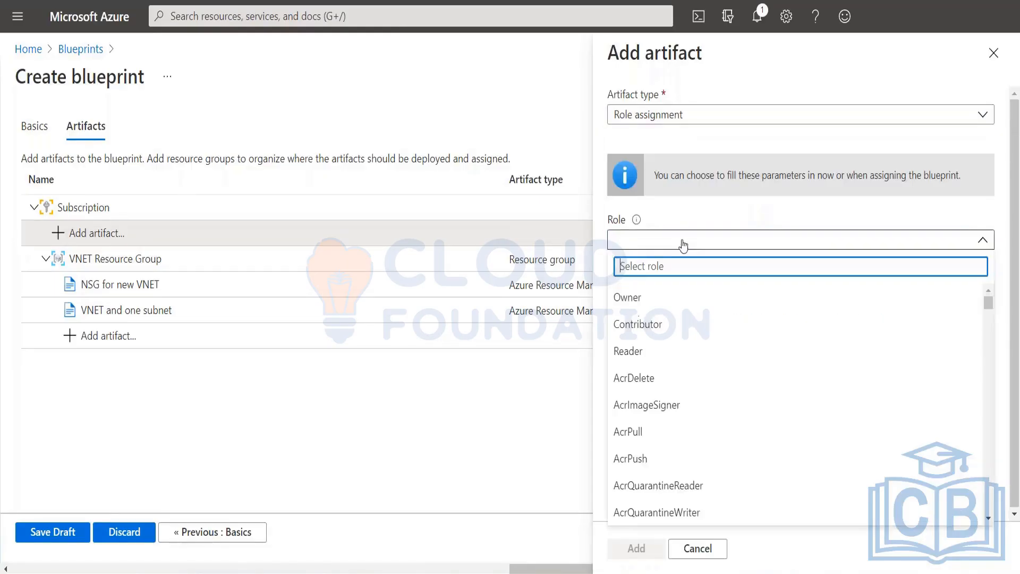
click(636, 329)
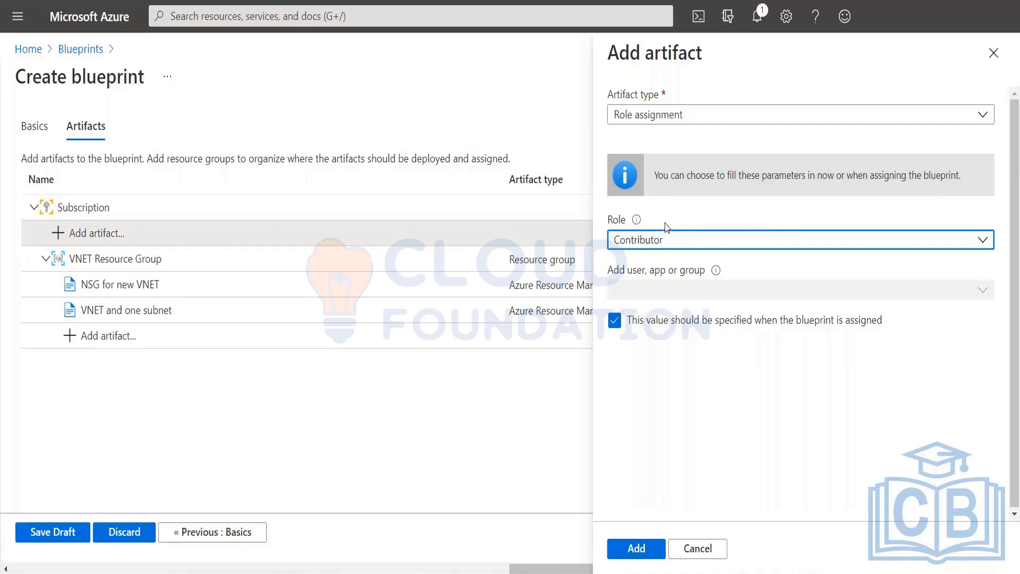
click(639, 551)
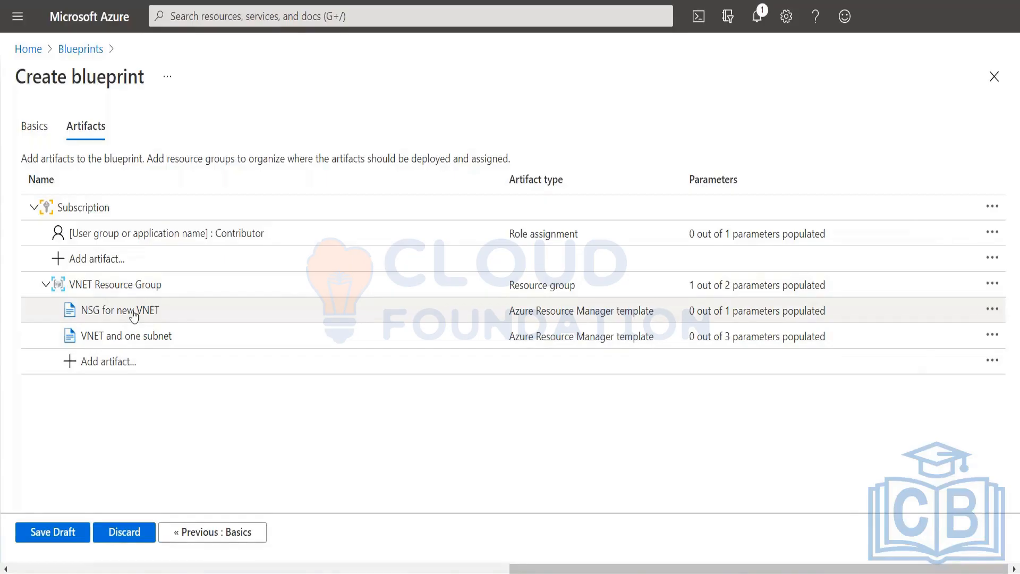
- Edit the VNET Resource Group artifact to add the tag clientname with value cfg, and save it
click(991, 285)
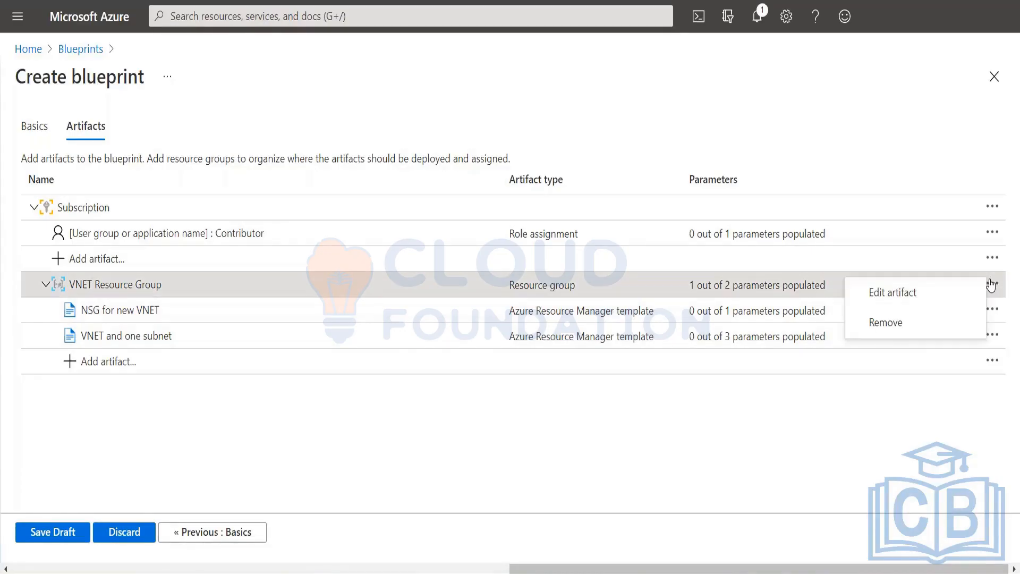
click(877, 291)
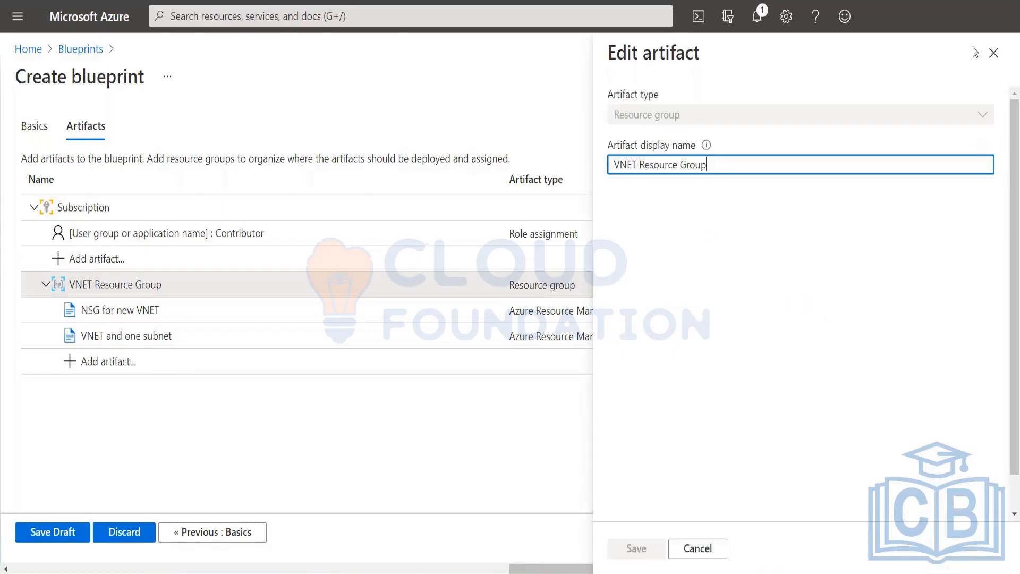
scroll(672, 468, down, 1)
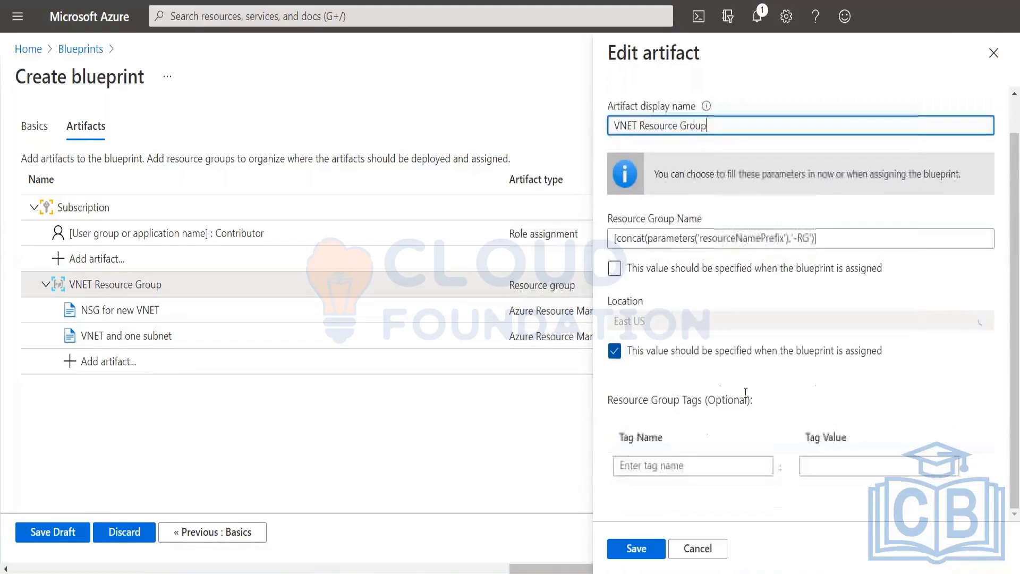
click(670, 463)
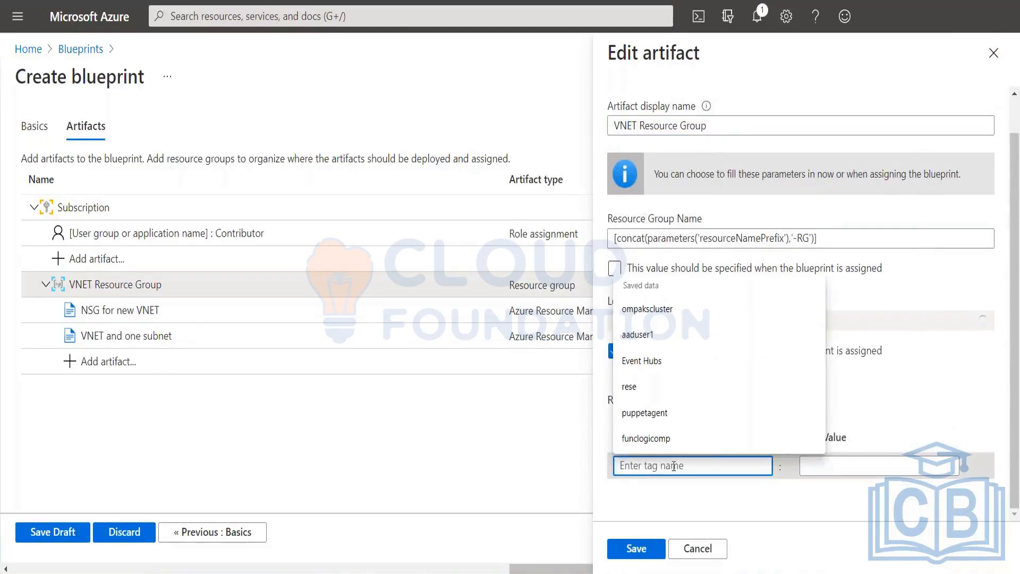
text(c)
key(BackSpace)
text(clie)
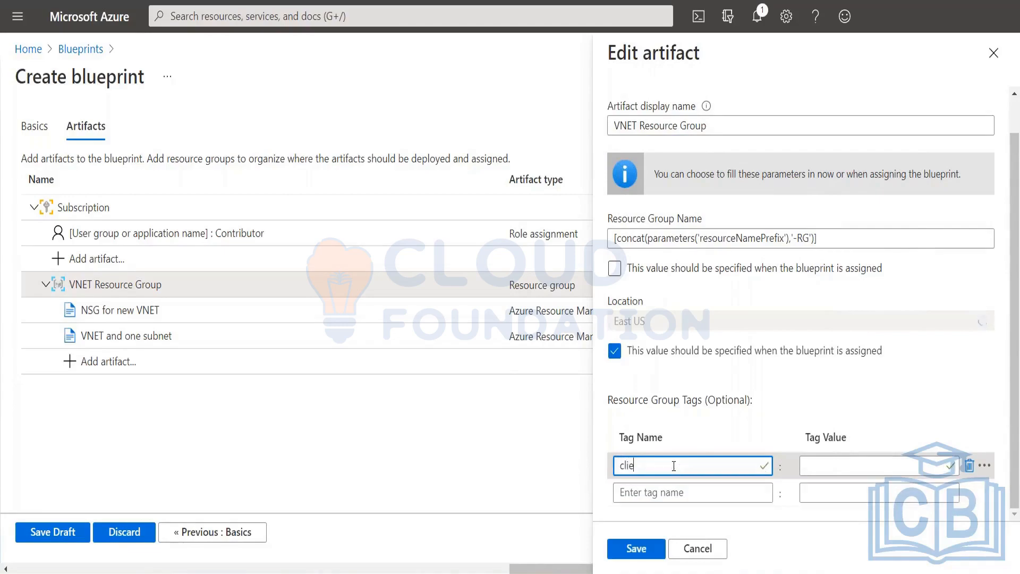
text(ntname)
click(836, 466)
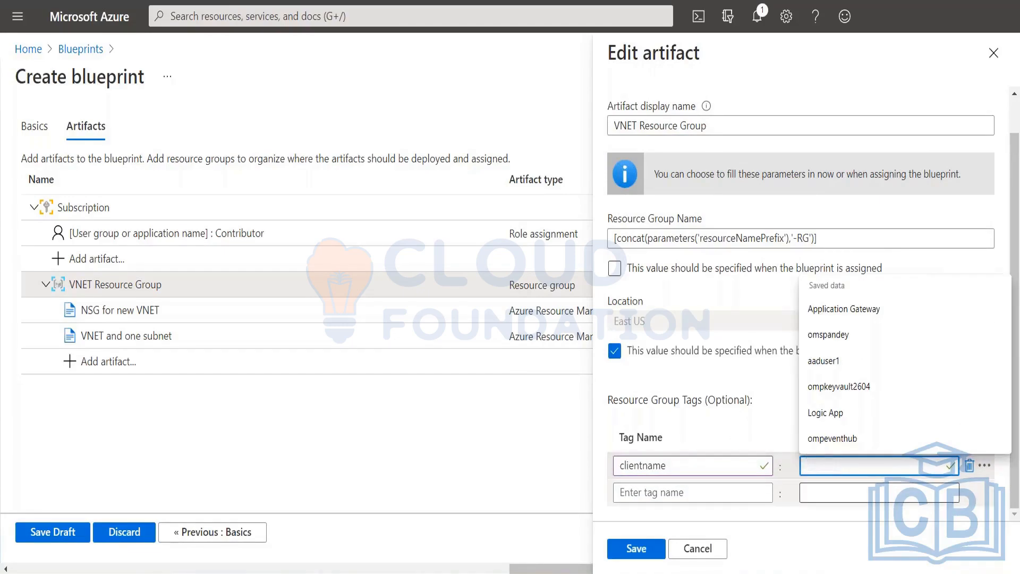
text(cfg)
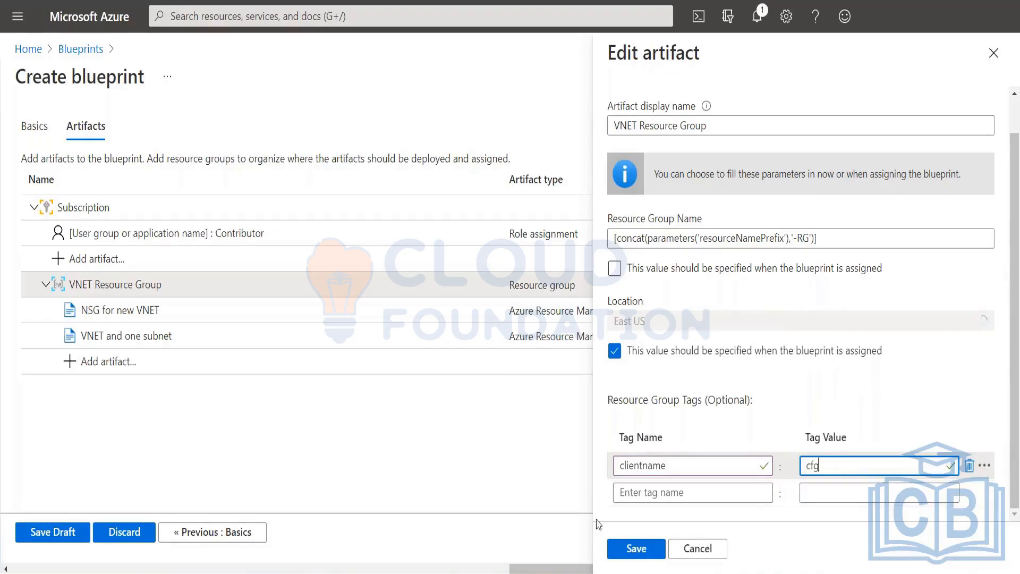
click(637, 549)
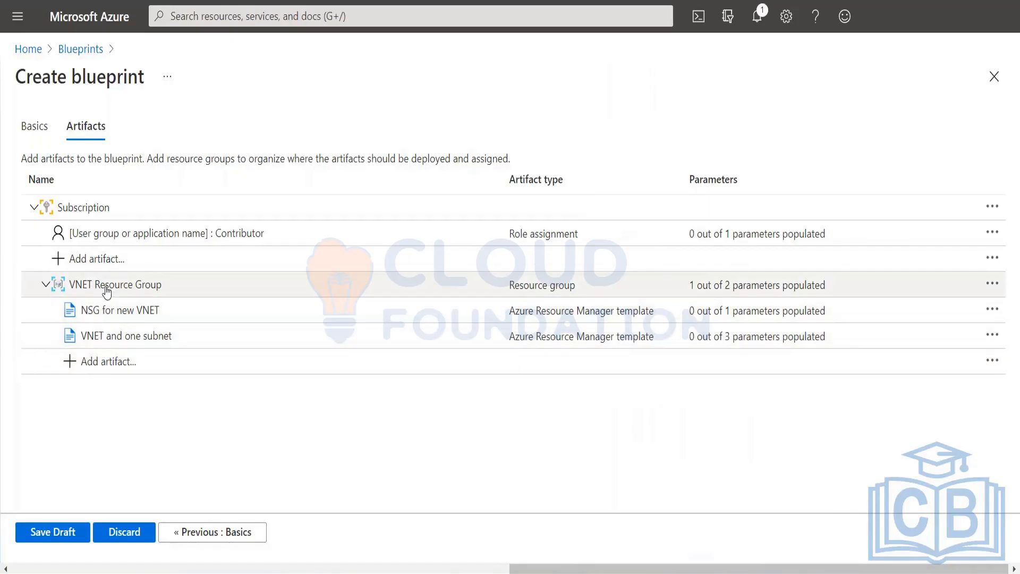
click(101, 366)
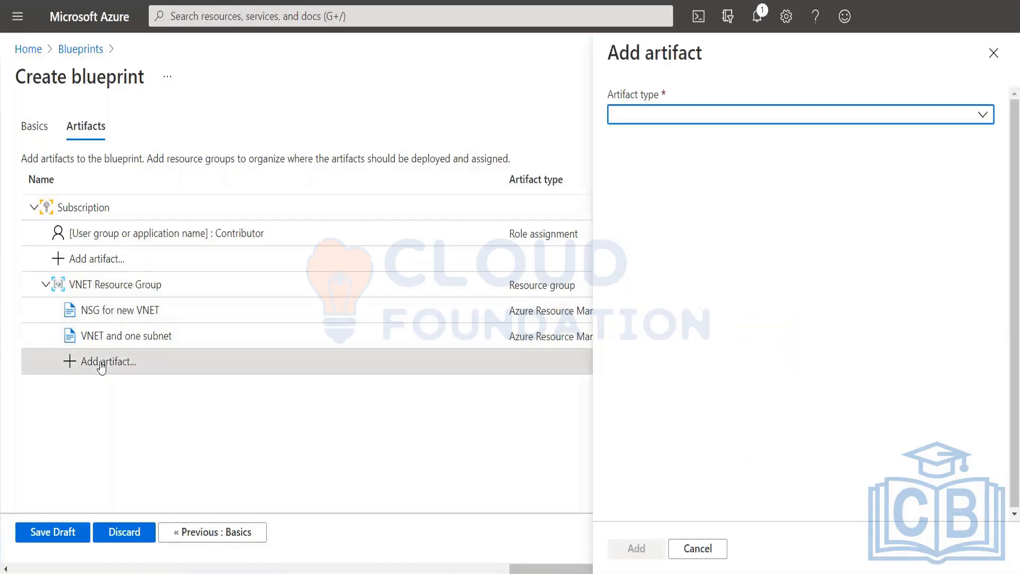
click(982, 114)
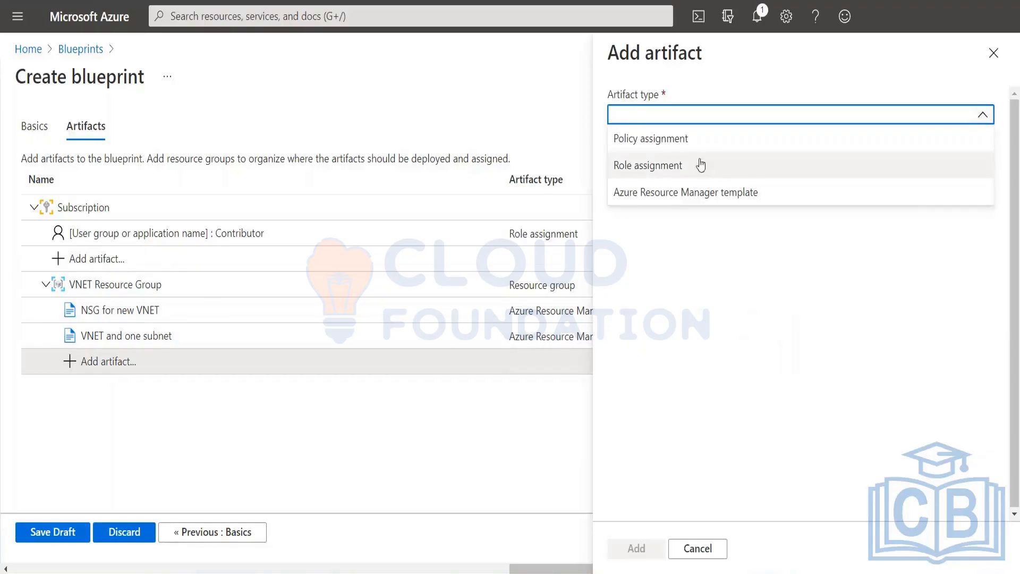
click(668, 194)
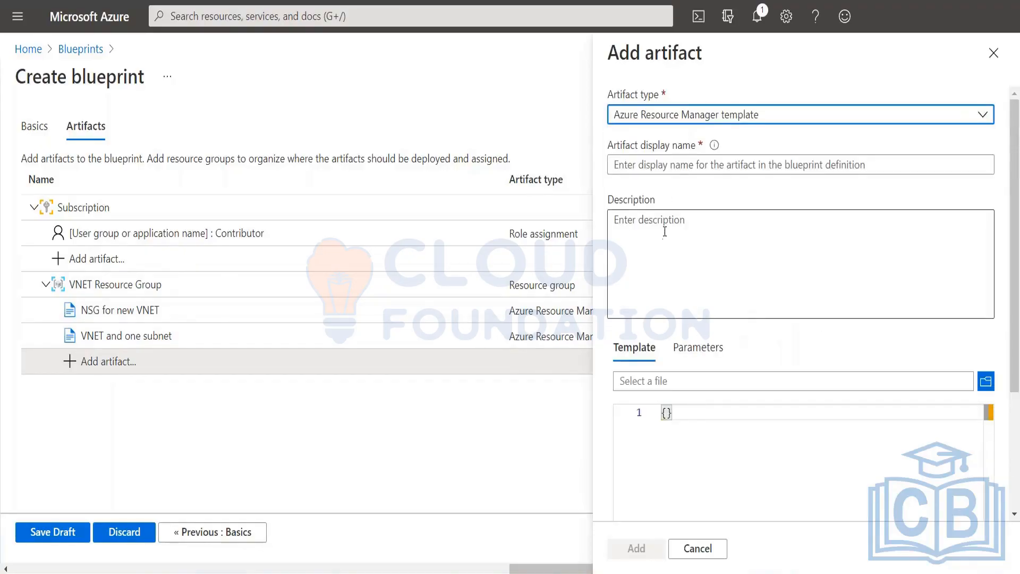
click(986, 383)
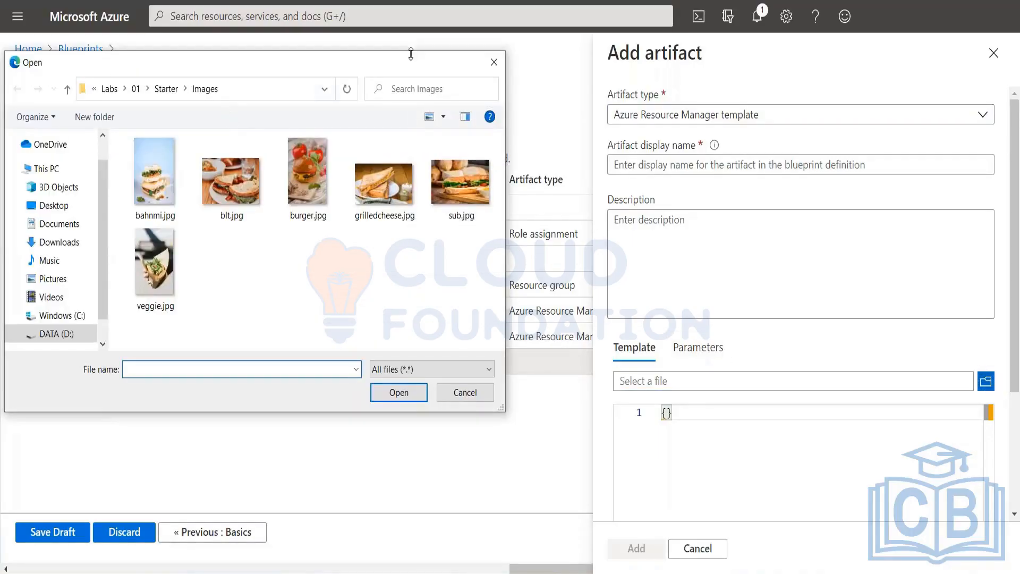
click(494, 64)
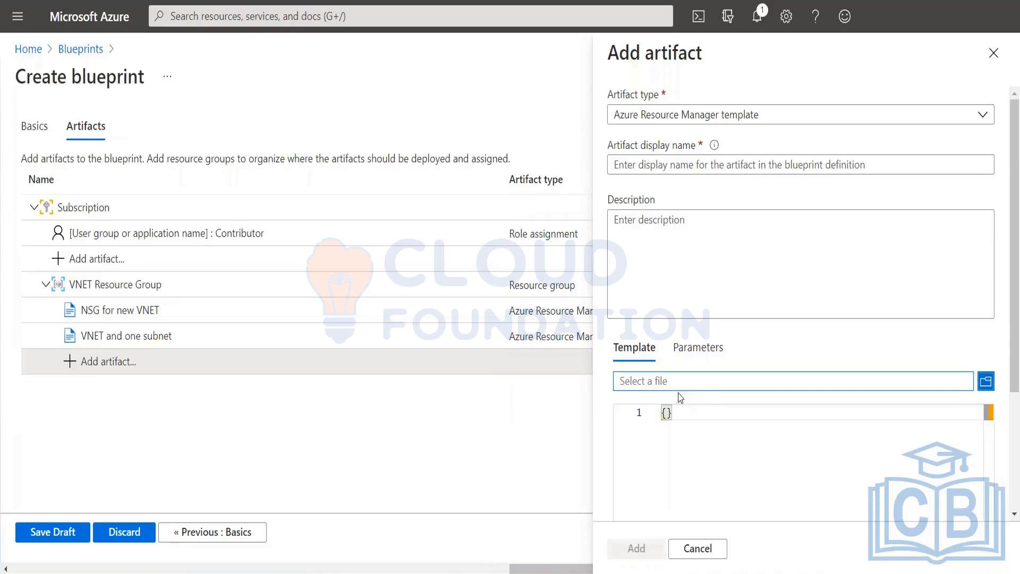
click(695, 358)
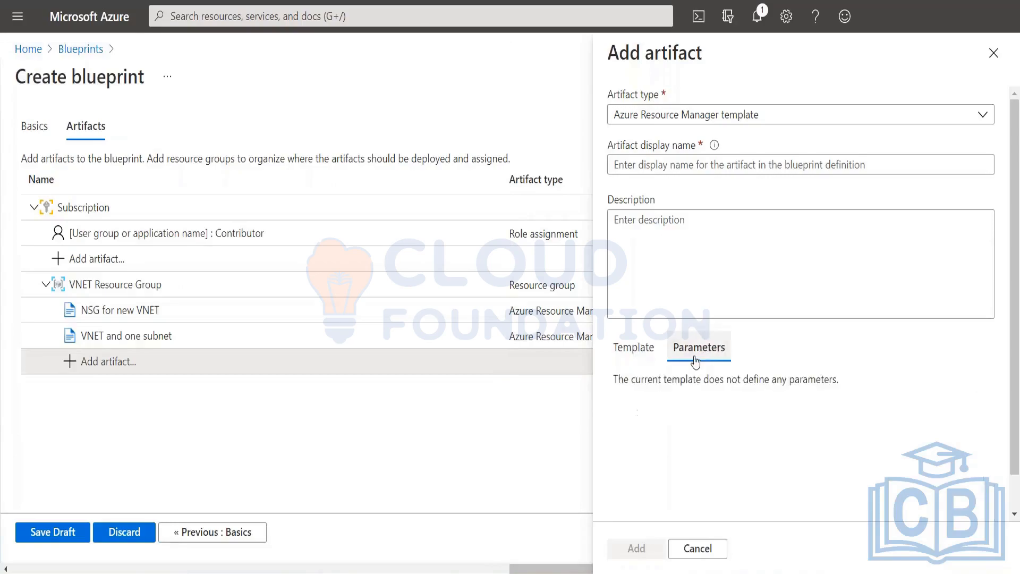
click(643, 355)
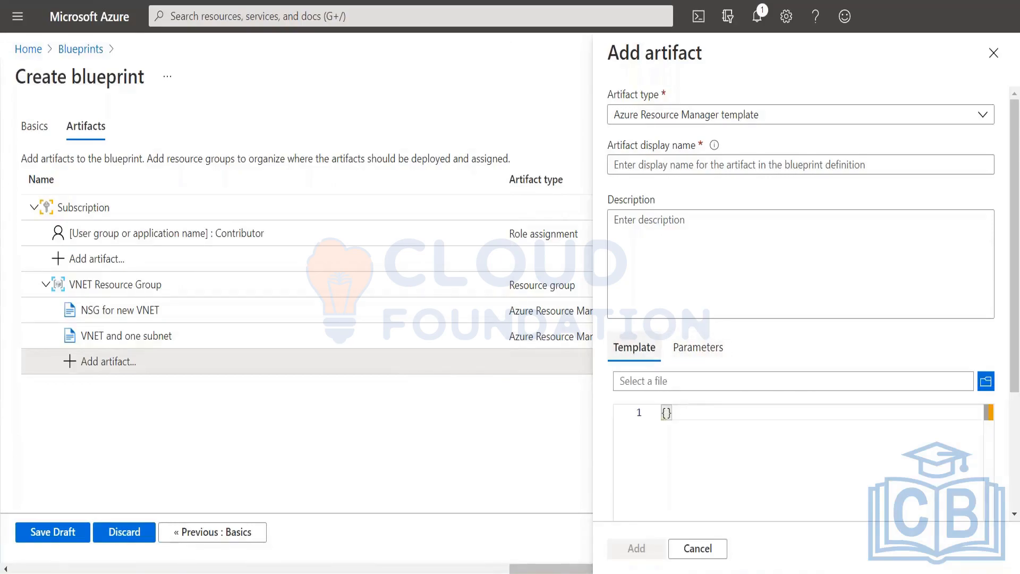
click(697, 548)
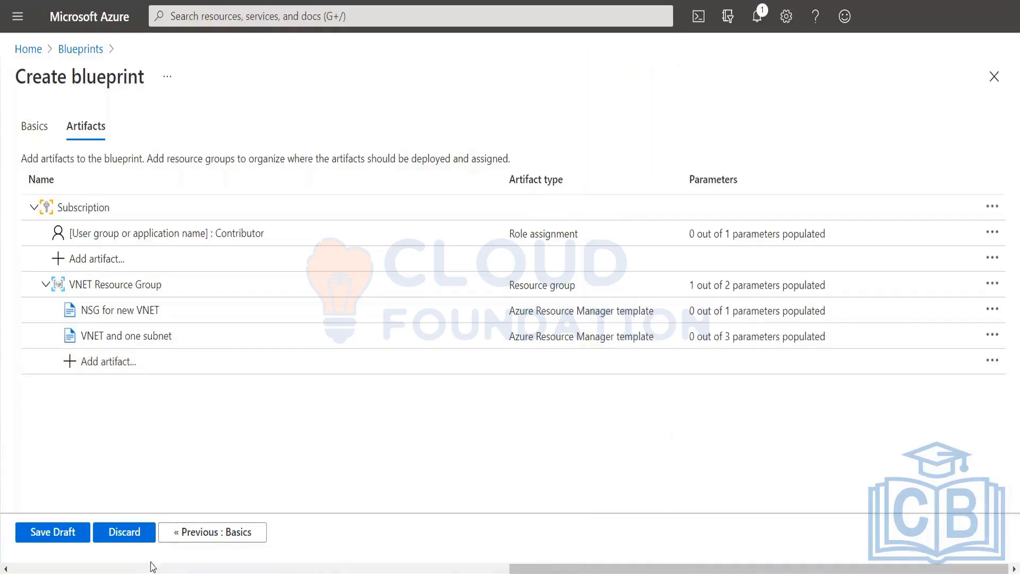
- Save the blueprint as a draft and filter the blueprint definitions to those with unpublished changes
click(75, 535)
click(44, 535)
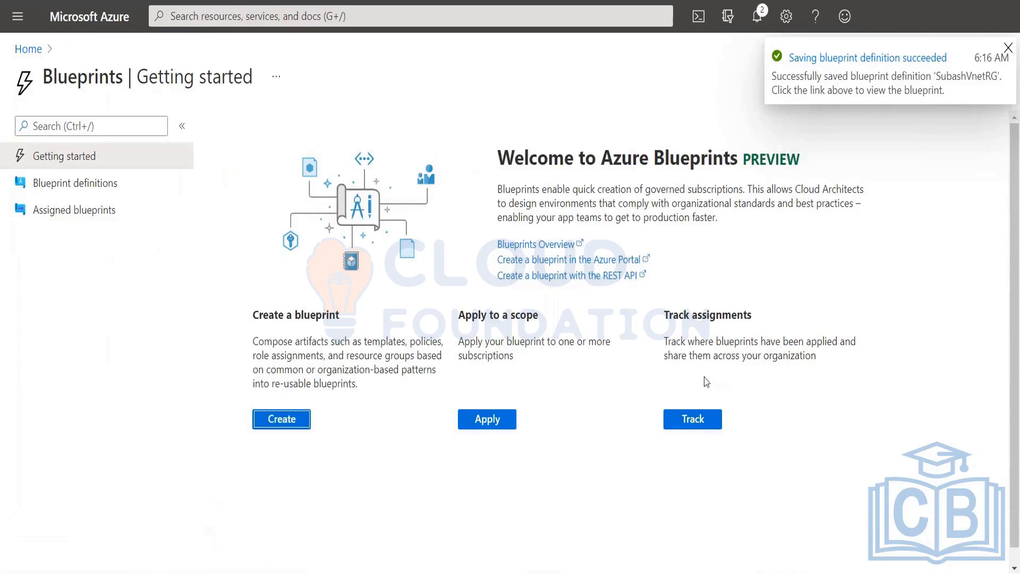
click(69, 190)
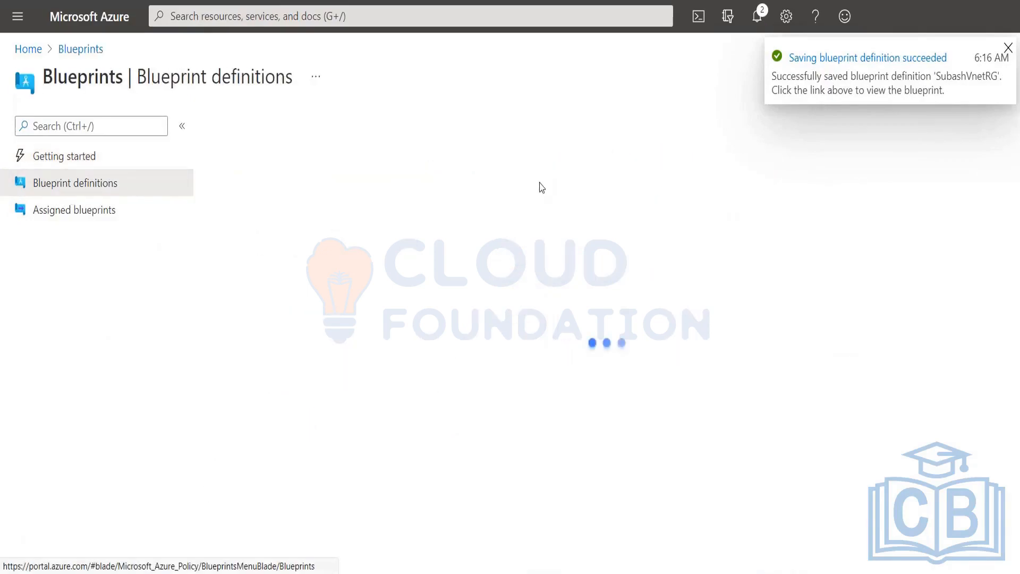
click(494, 177)
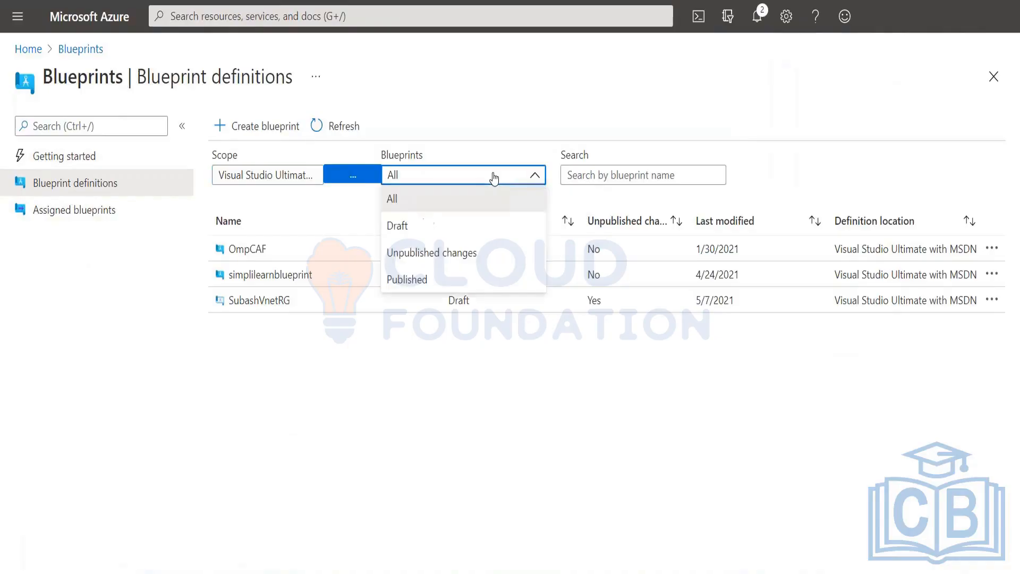
click(413, 259)
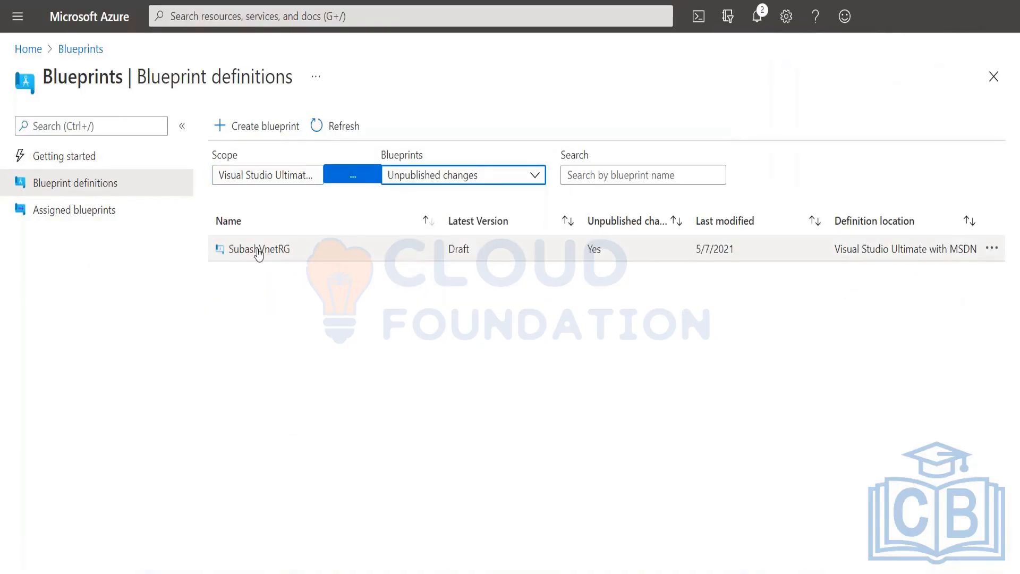
- Publish the draft VnetRG blueprint as version 1.1
click(990, 249)
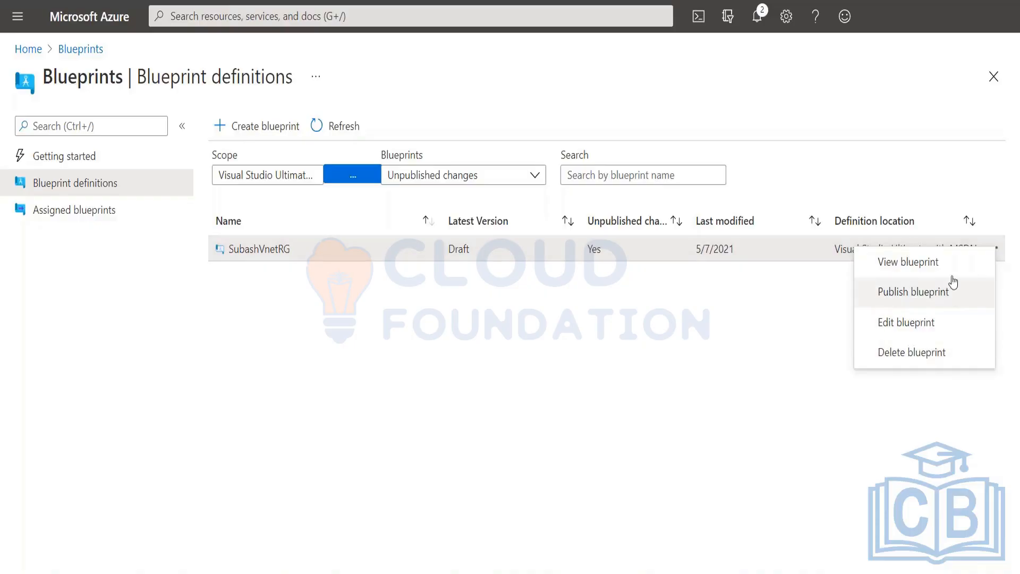
click(911, 295)
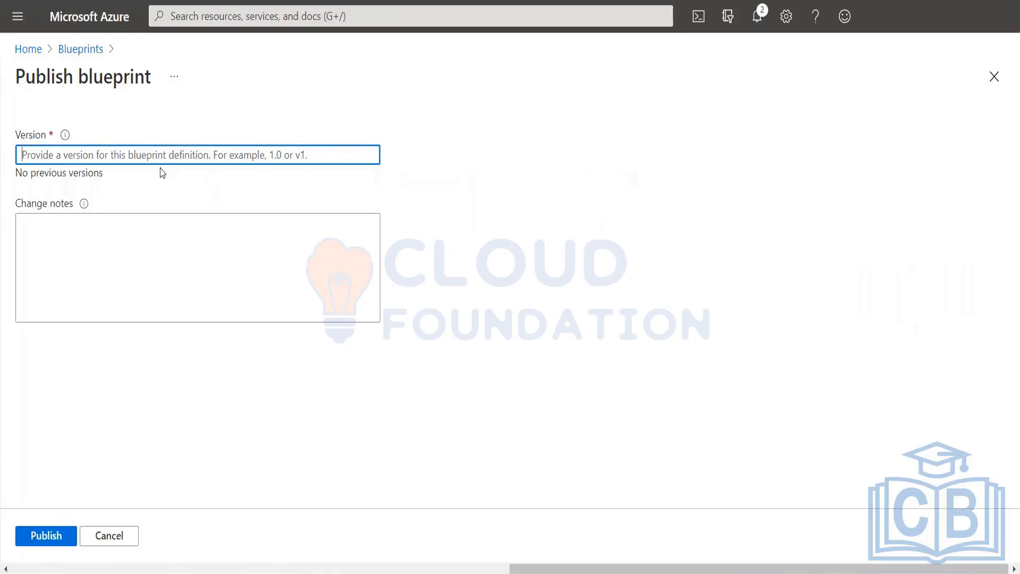
text(1.)
text(.1)
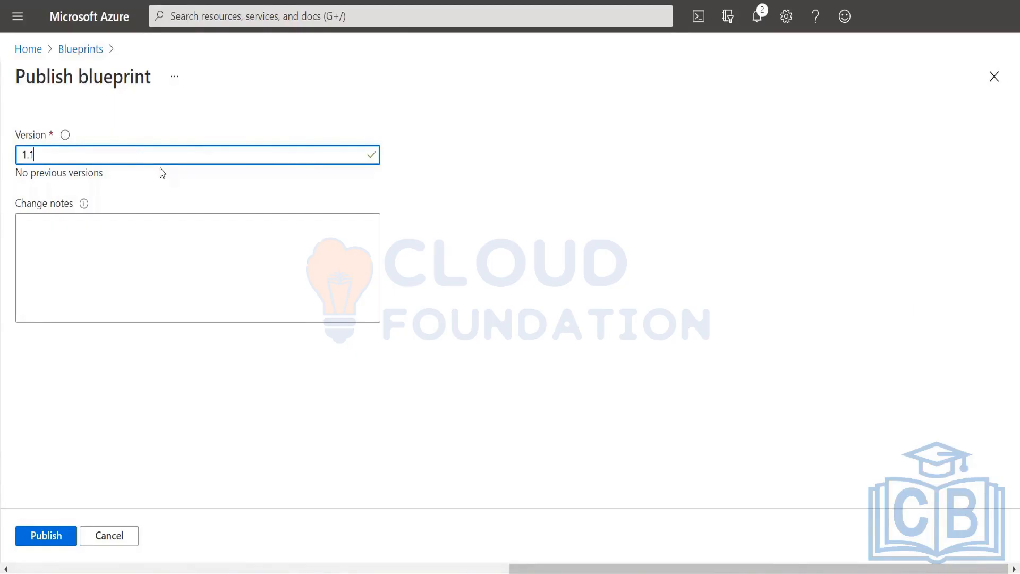
click(46, 535)
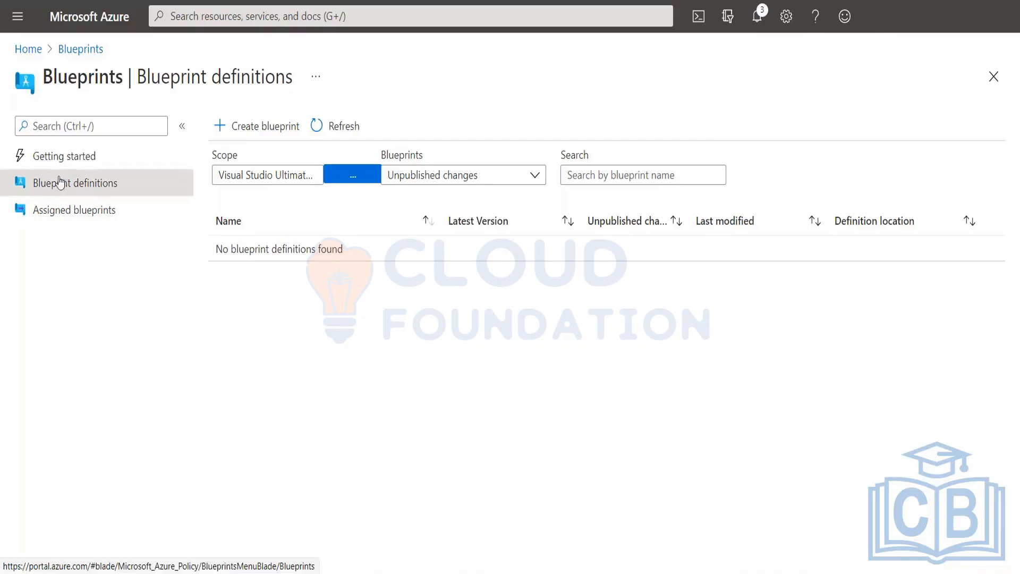
- Filter the blueprint definitions to published ones and open the VnetRG blueprint
click(481, 181)
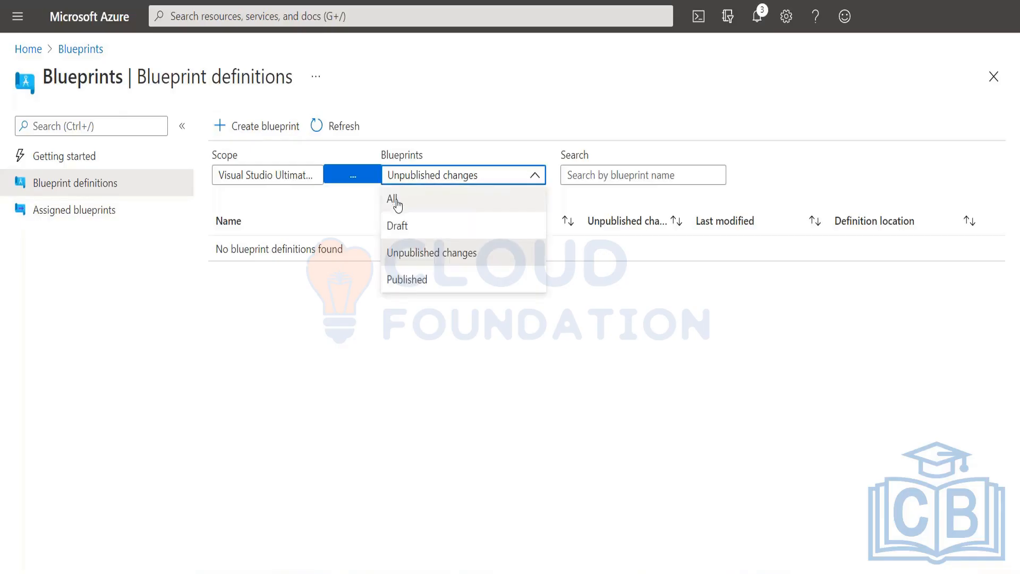
click(406, 280)
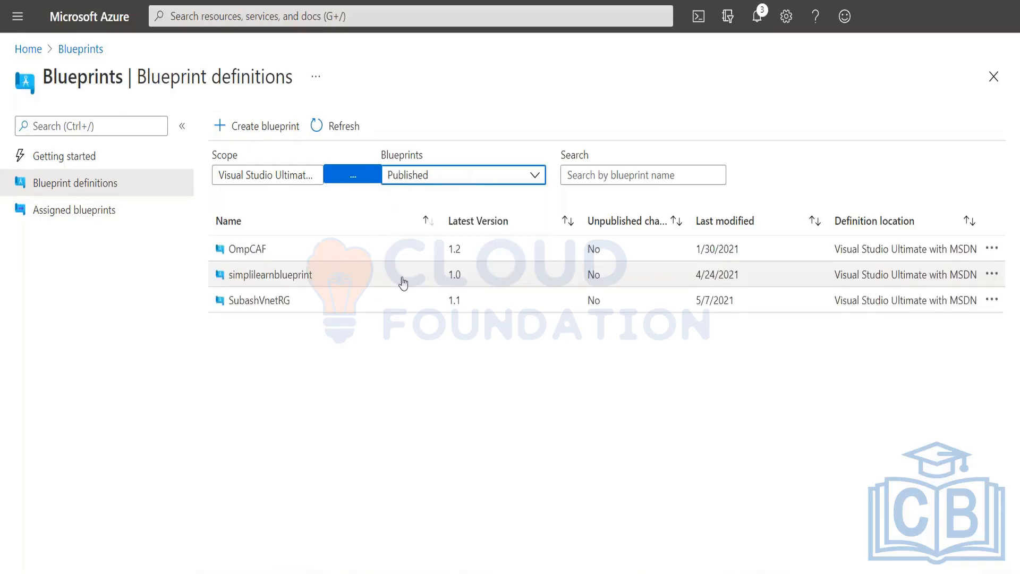
click(260, 302)
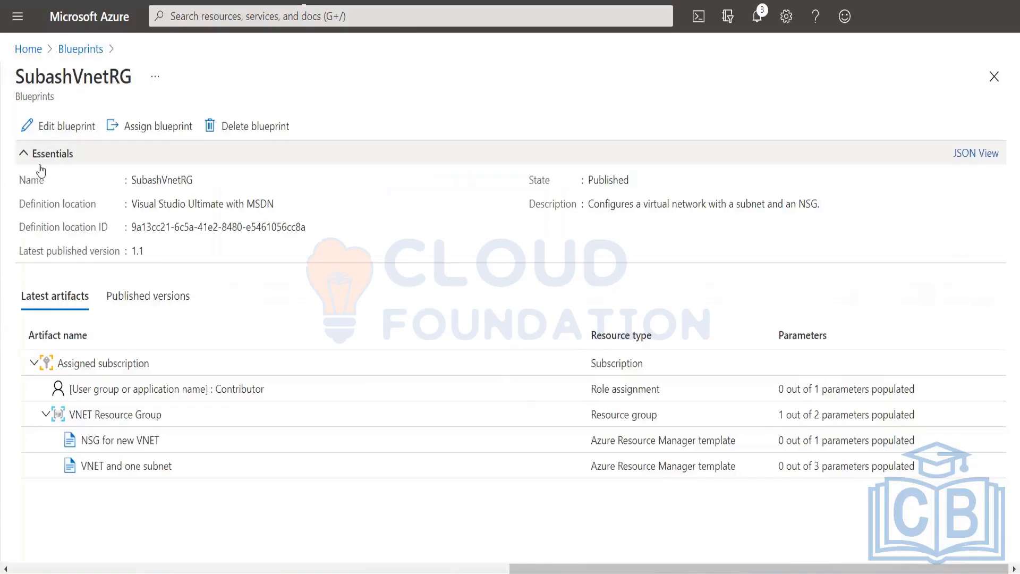
- Start assigning the blueprint, with Southeast Asia as the location and Do Not Delete as the lock assignment
click(160, 132)
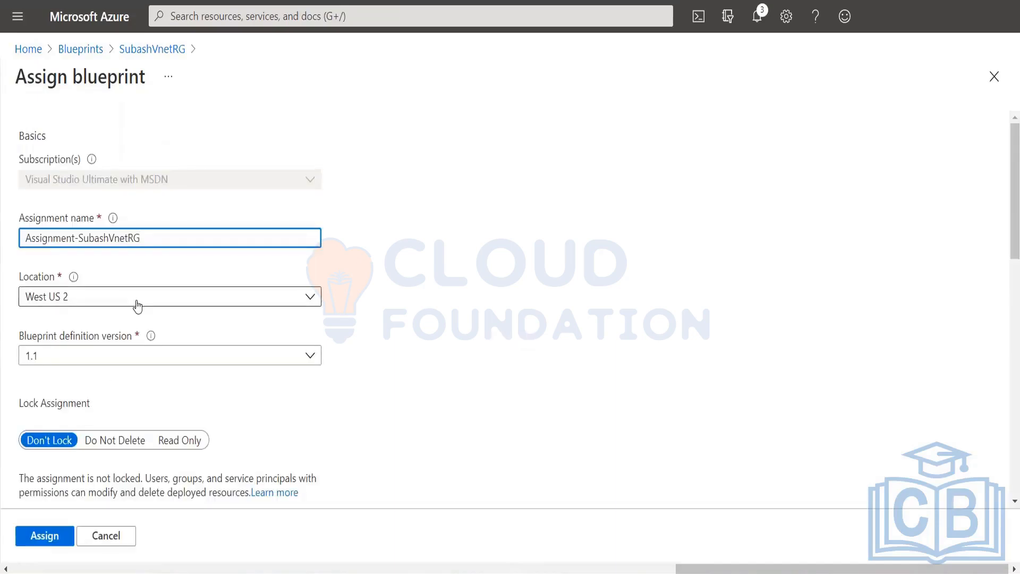
click(138, 298)
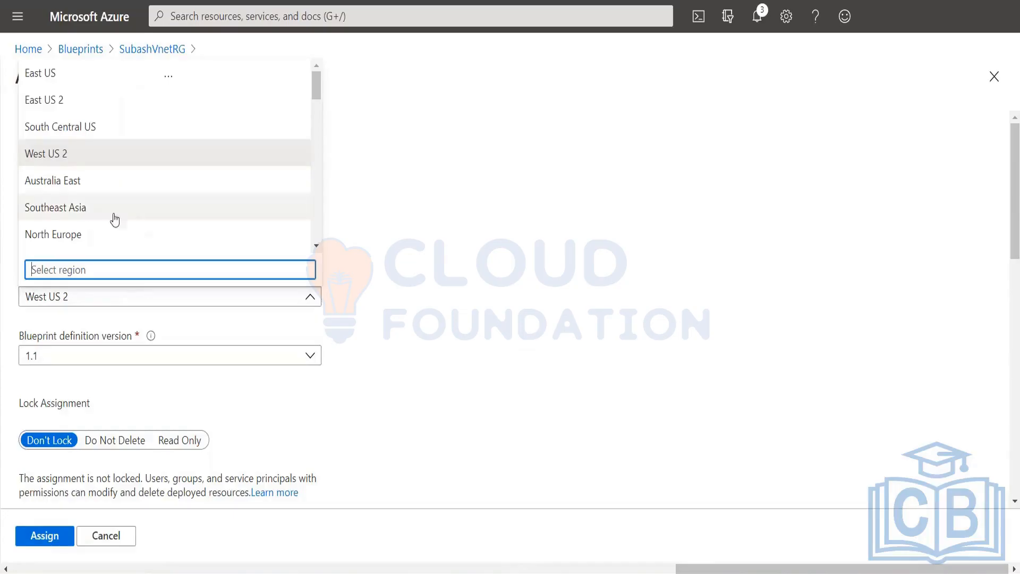
click(92, 214)
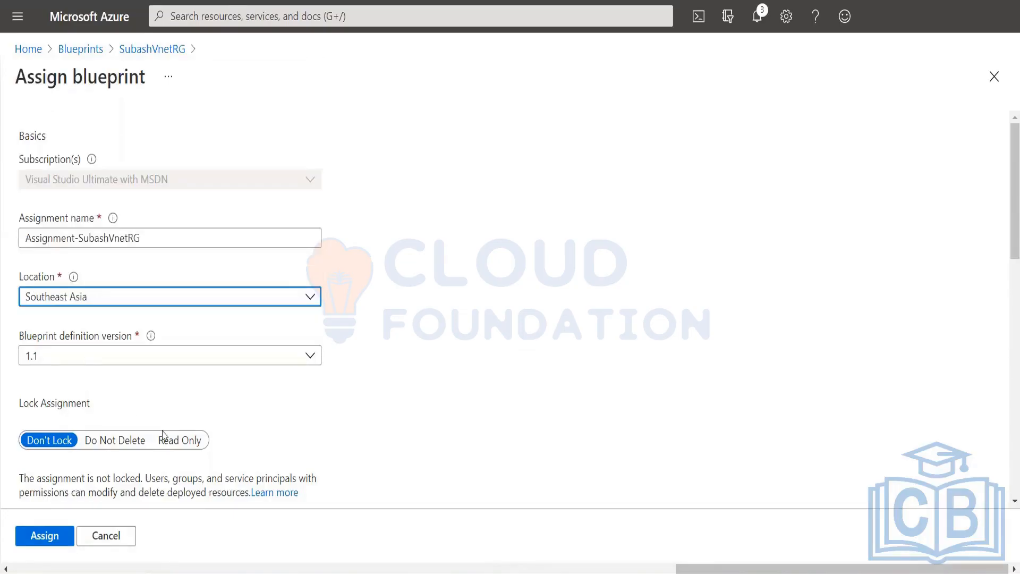
scroll(147, 395, down, 5)
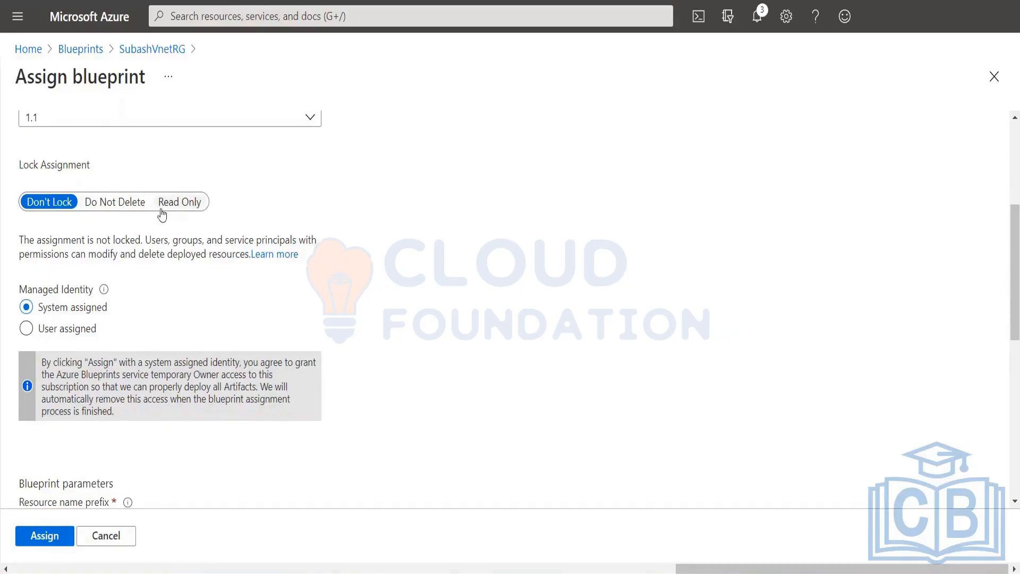
click(118, 204)
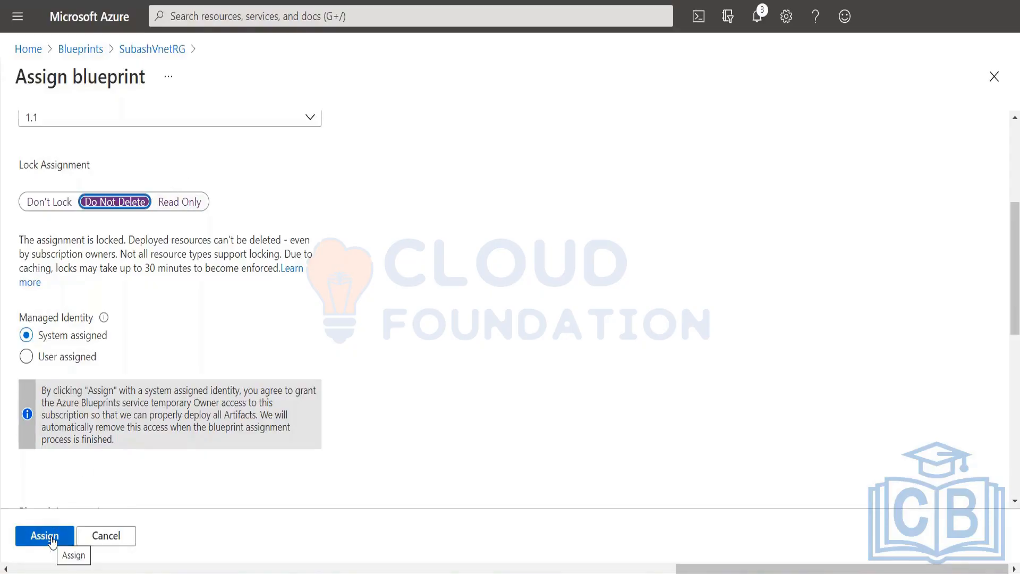
- Set the resource name prefix in the blueprint parameters to cfg
scroll(69, 456, down, 9)
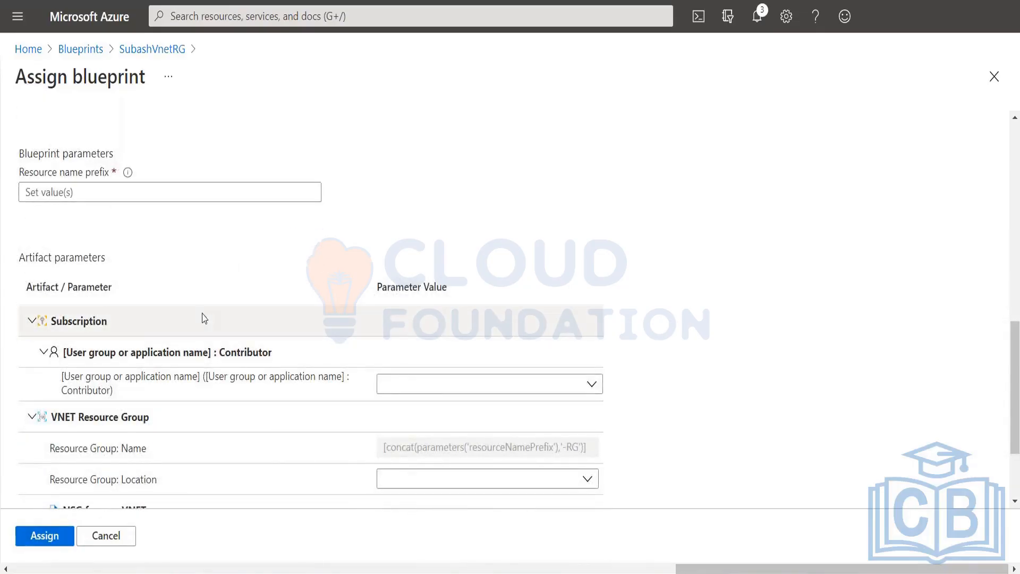
scroll(200, 313, up, 9)
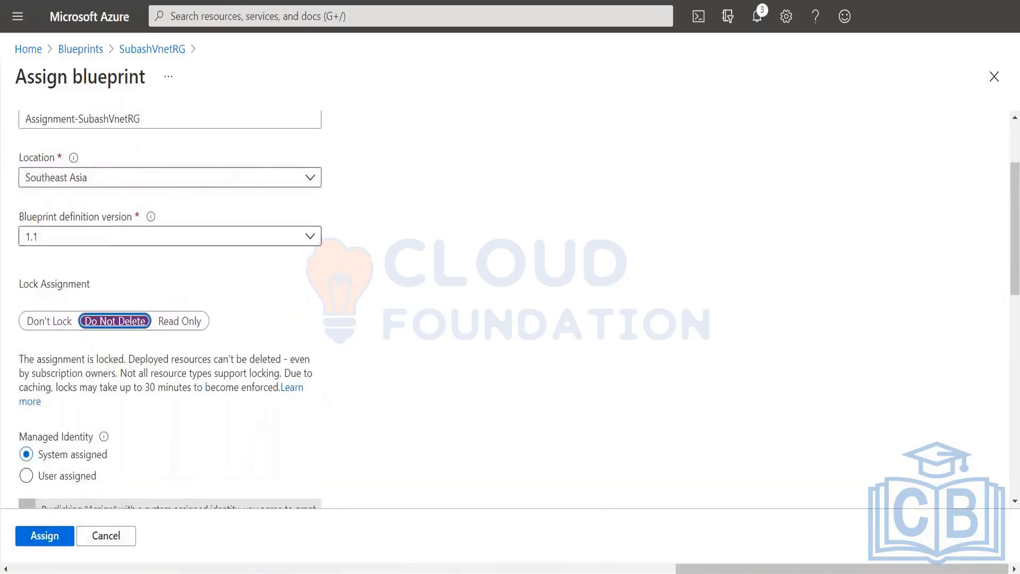
scroll(197, 370, down, 6)
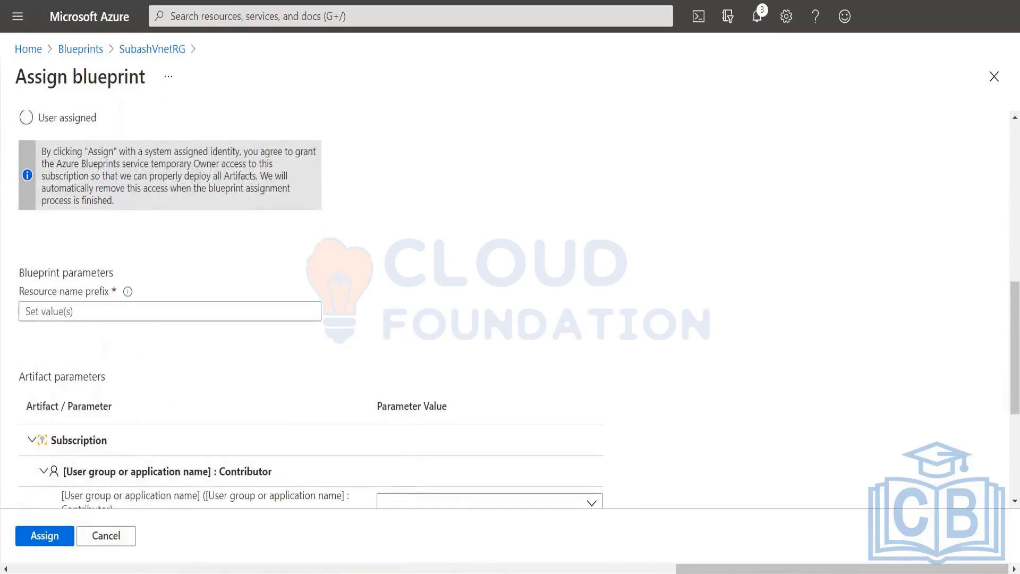
click(117, 309)
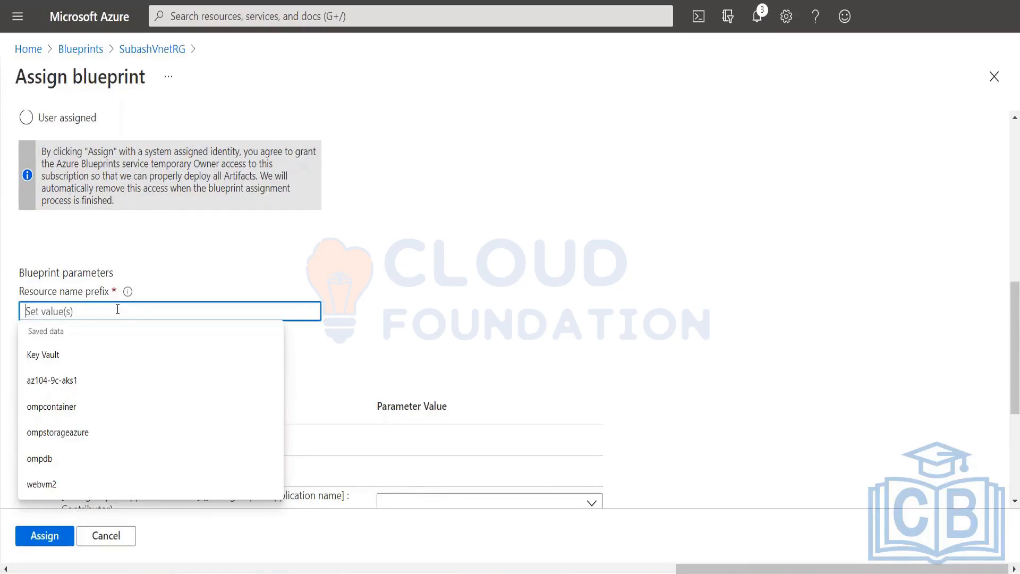
text(cfg)
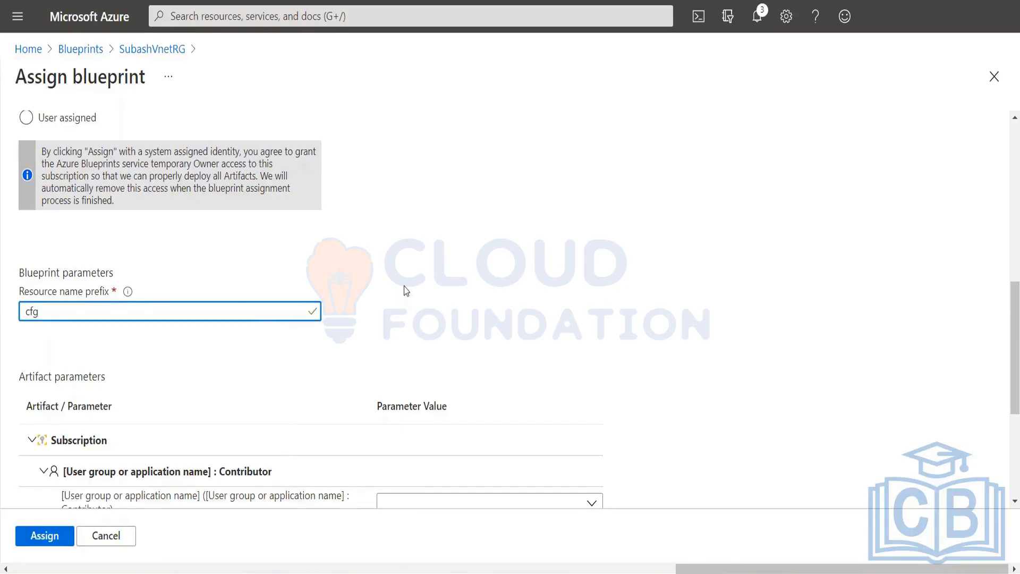
- Find the intended user by first name and select them for the subscription's Contributor role parameter
scroll(406, 290, down, 3)
click(591, 325)
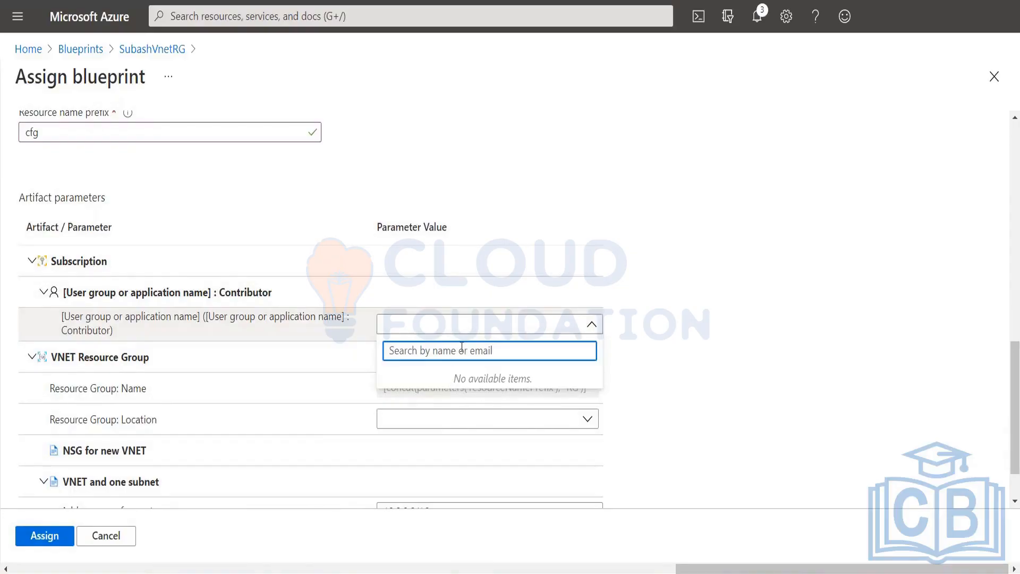
text(dylan)
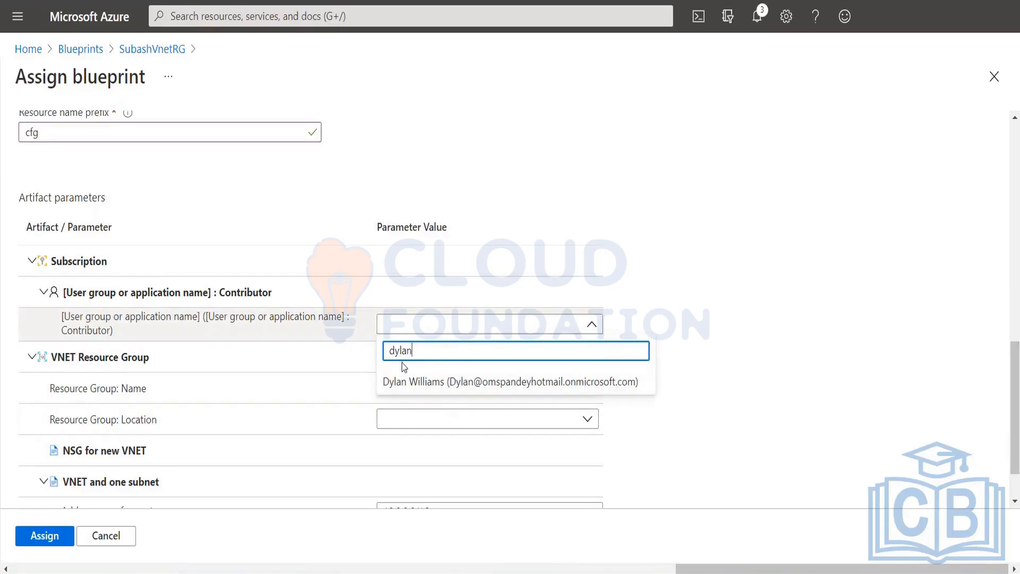
click(421, 385)
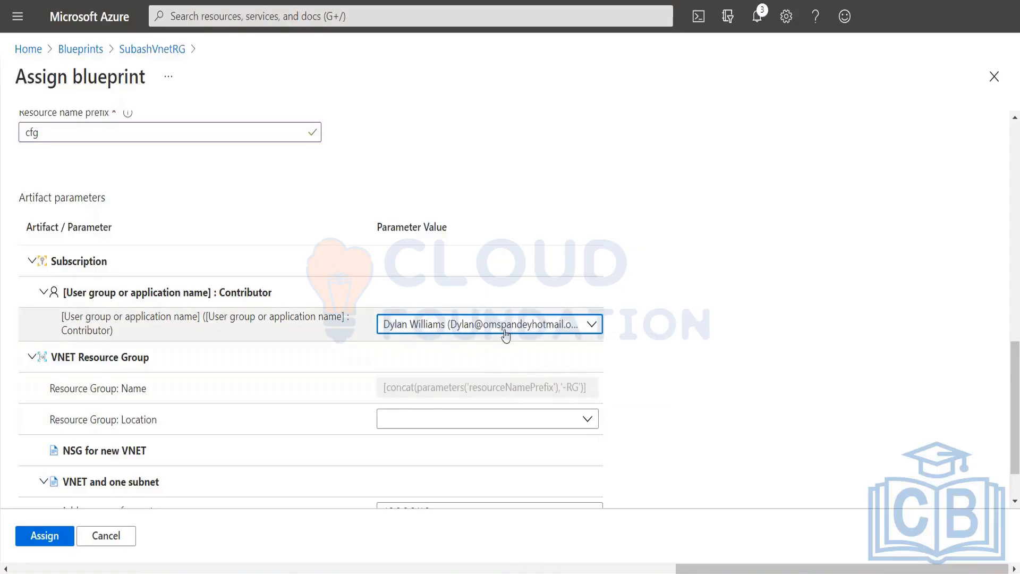
- Replace the principal selected for the subscription's Contributor role parameter with the Junior Admins group
click(590, 325)
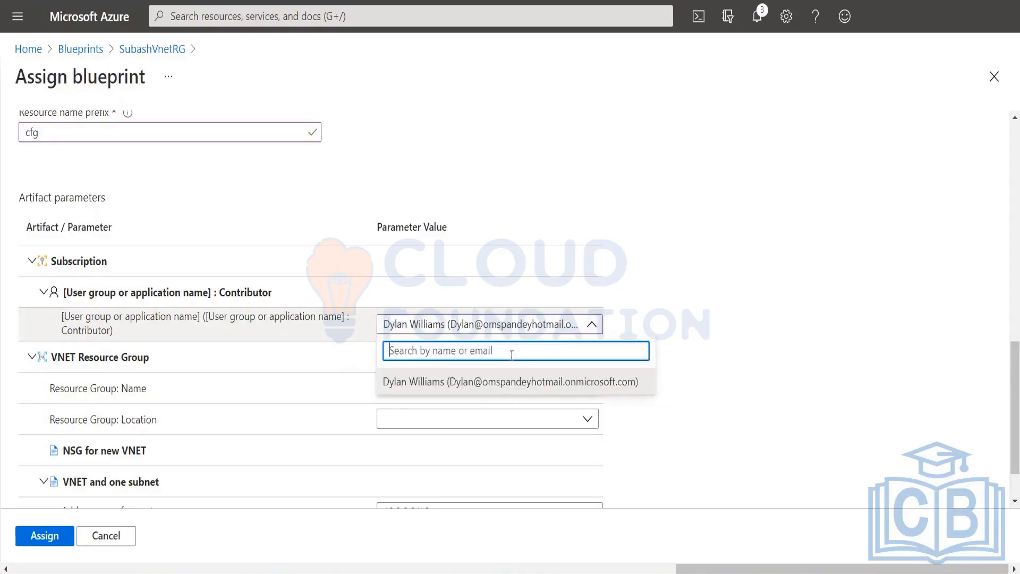
text(seni)
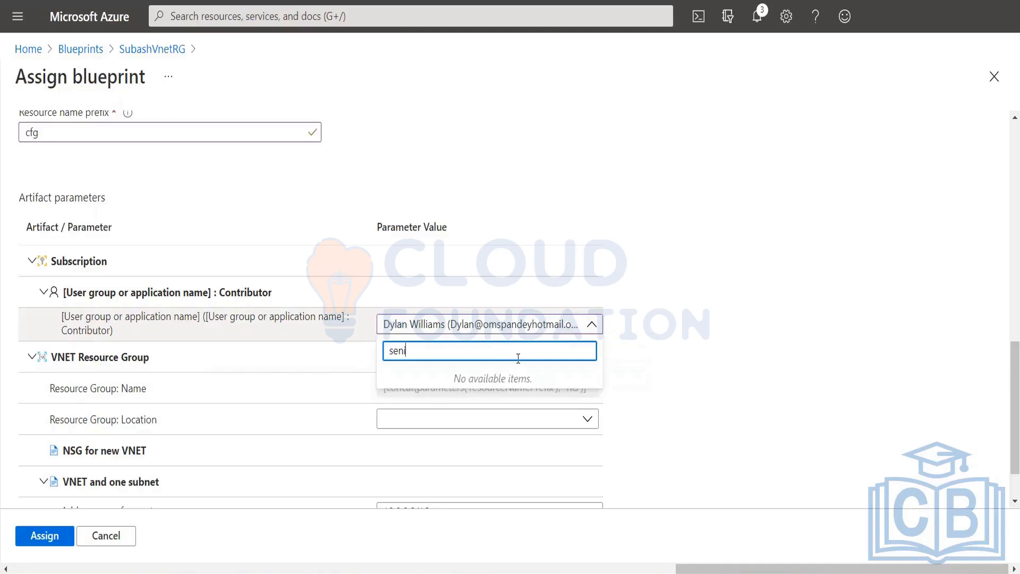
key(BackSpace)
key(BackSpace)
key(BackSpace)
key(BackSpace)
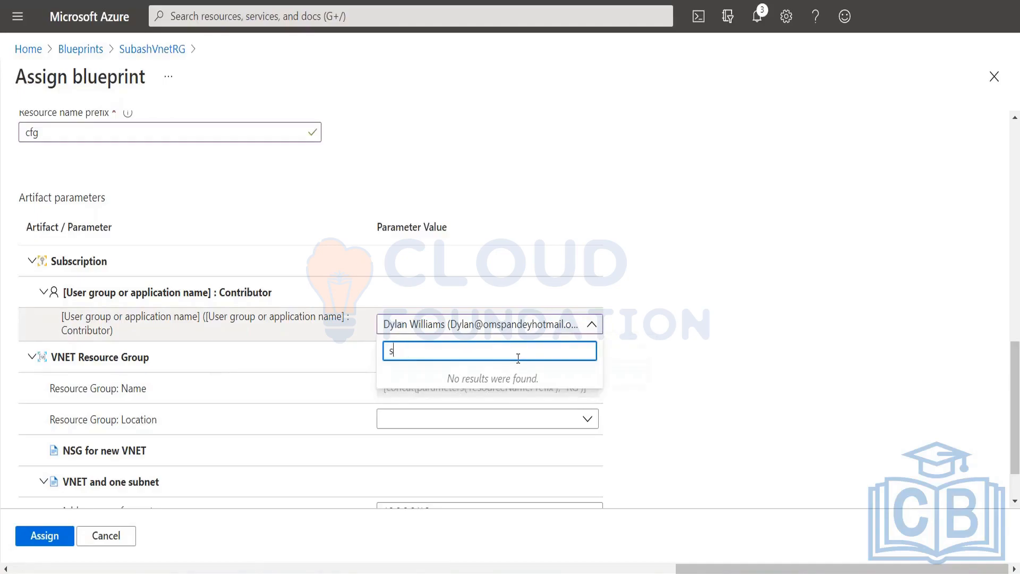
text(juni)
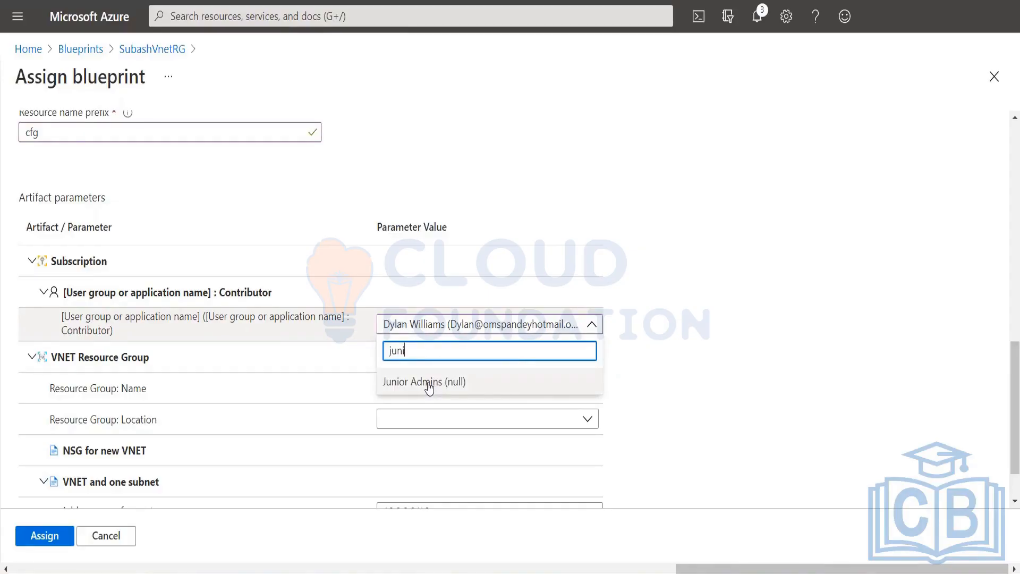
click(429, 382)
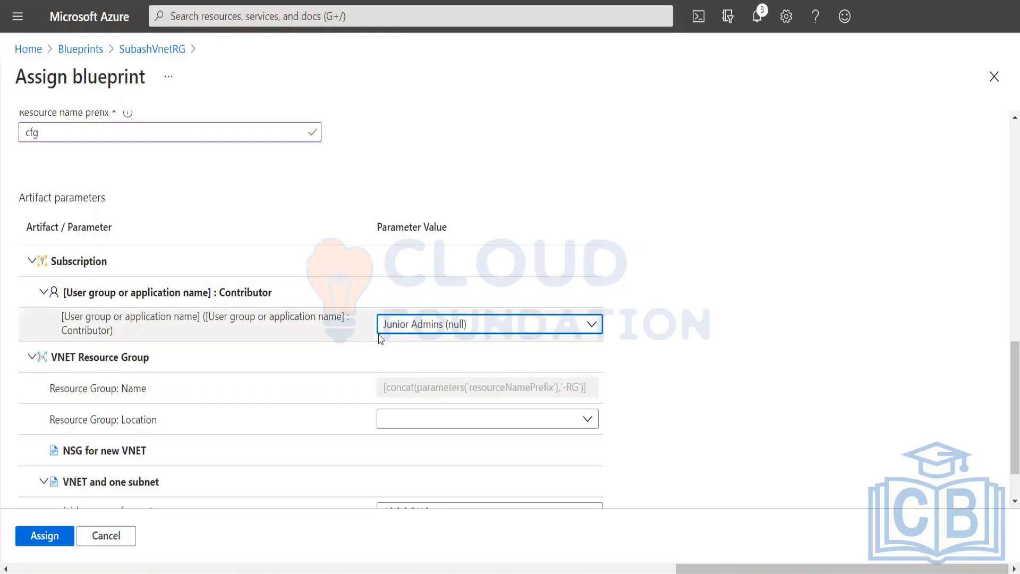
- Set the VNET resource group's location to Southeast Asia, review the parameters and assign the blueprint
click(590, 420)
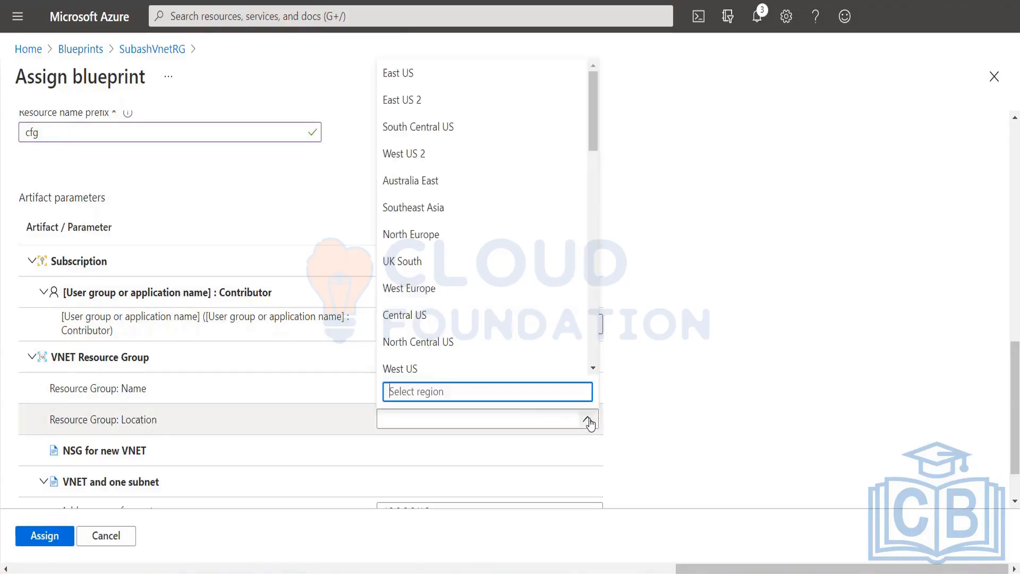
click(425, 207)
scroll(395, 437, down, 2)
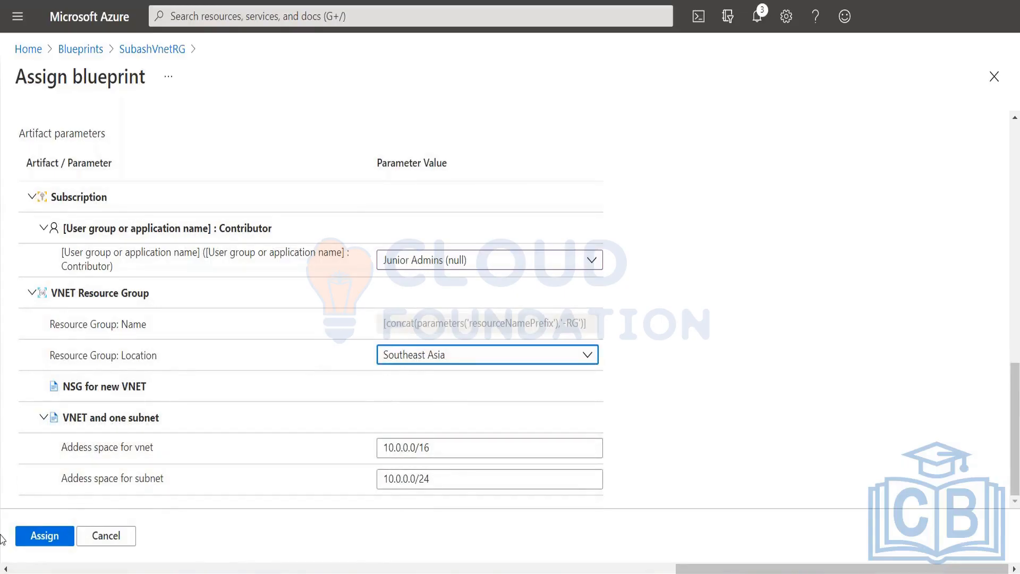
scroll(469, 387, up, 8)
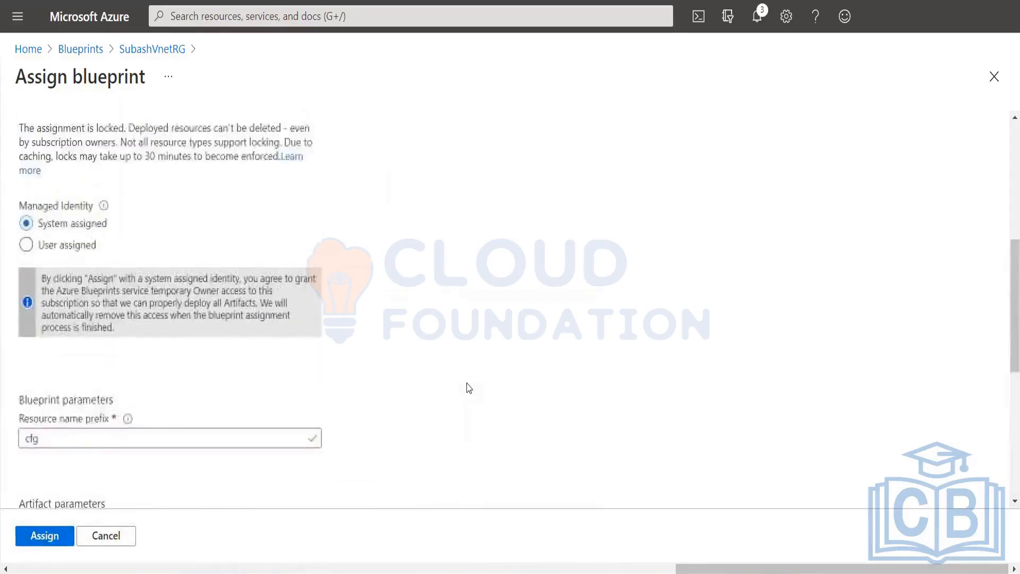
scroll(410, 446, down, 8)
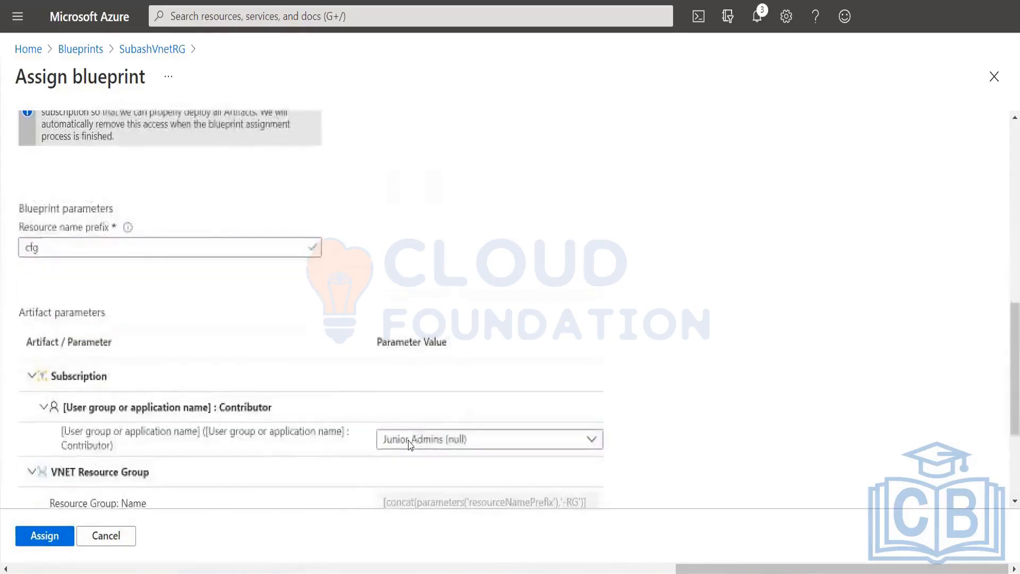
scroll(411, 445, down, 1)
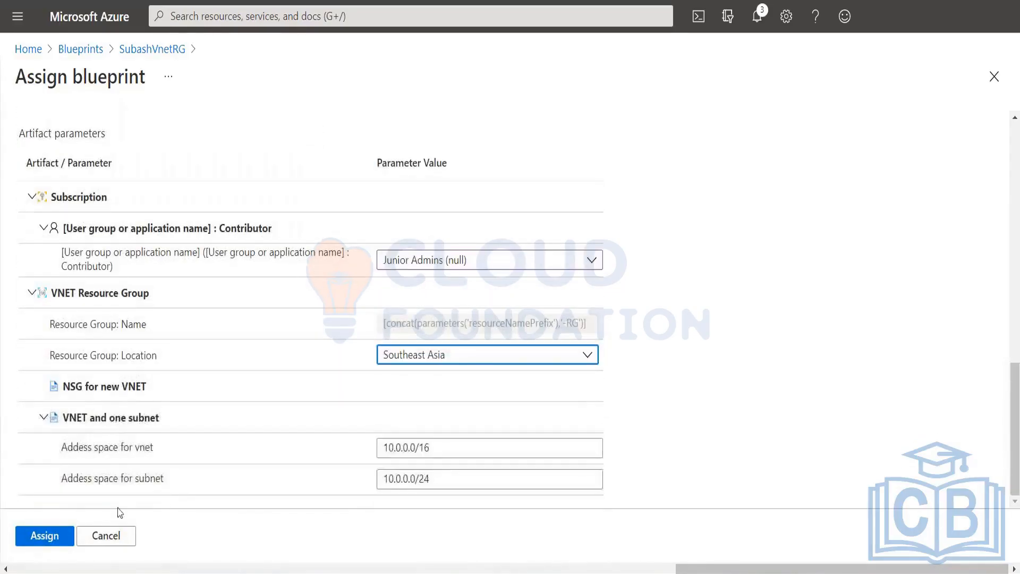
click(39, 537)
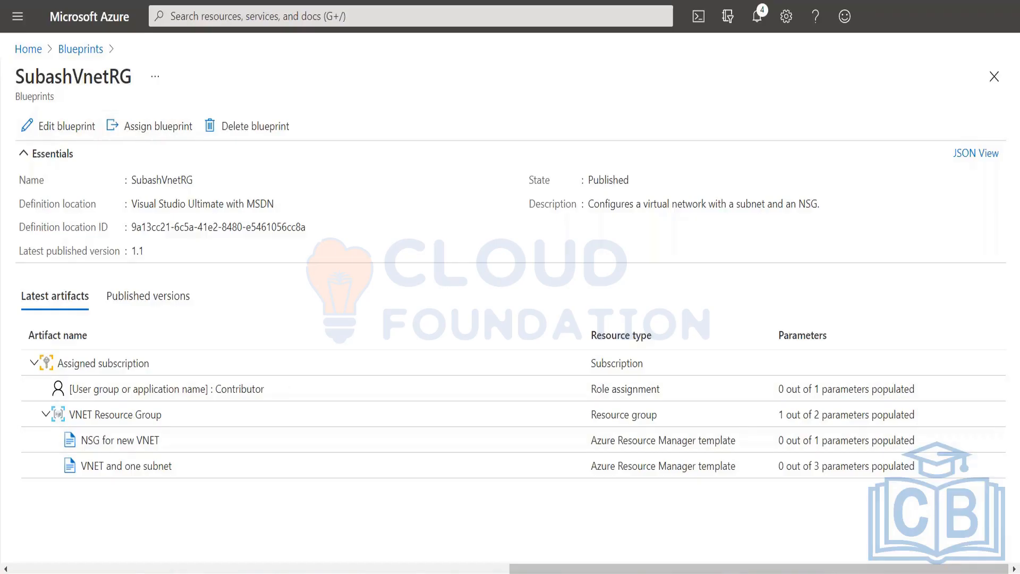
- Open the list of all resources to check what the blueprint assignment deployed
click(17, 16)
click(340, 78)
click(17, 20)
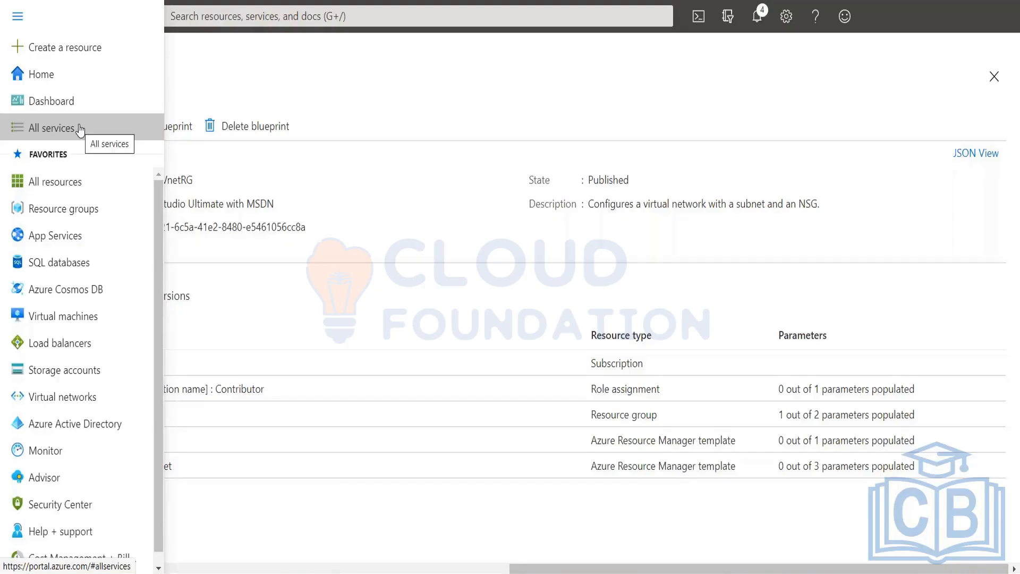
click(345, 91)
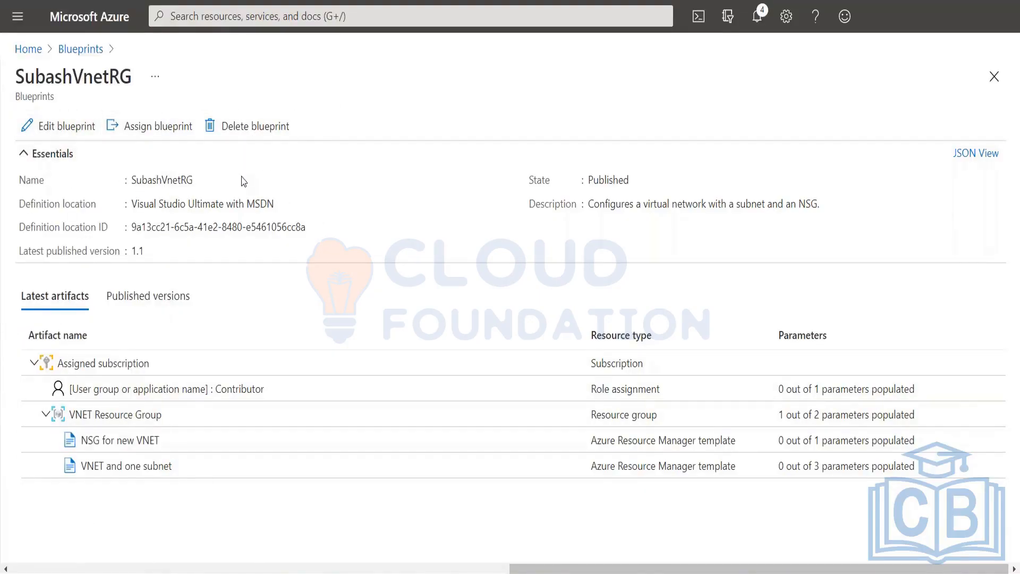
click(17, 17)
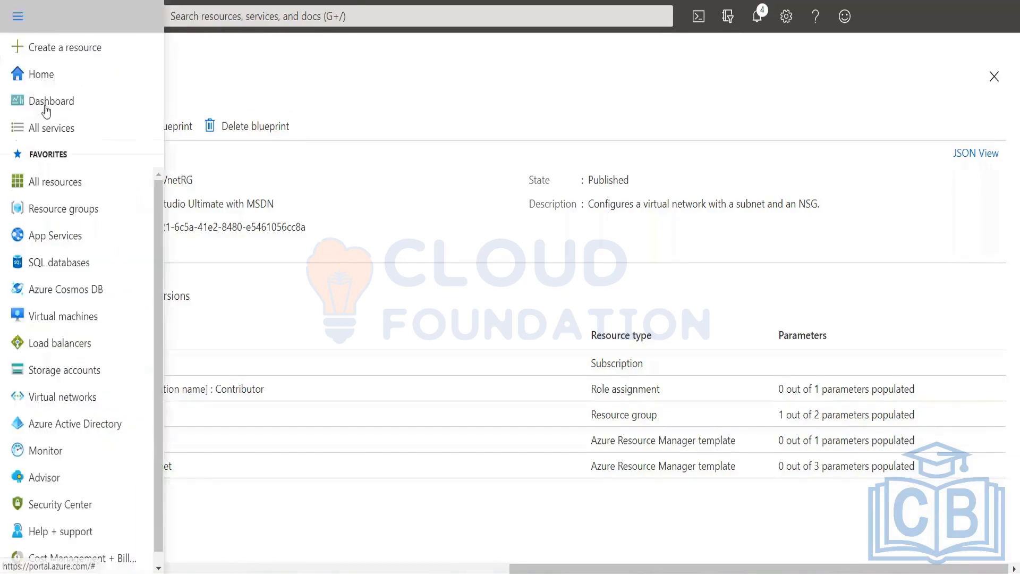
click(41, 183)
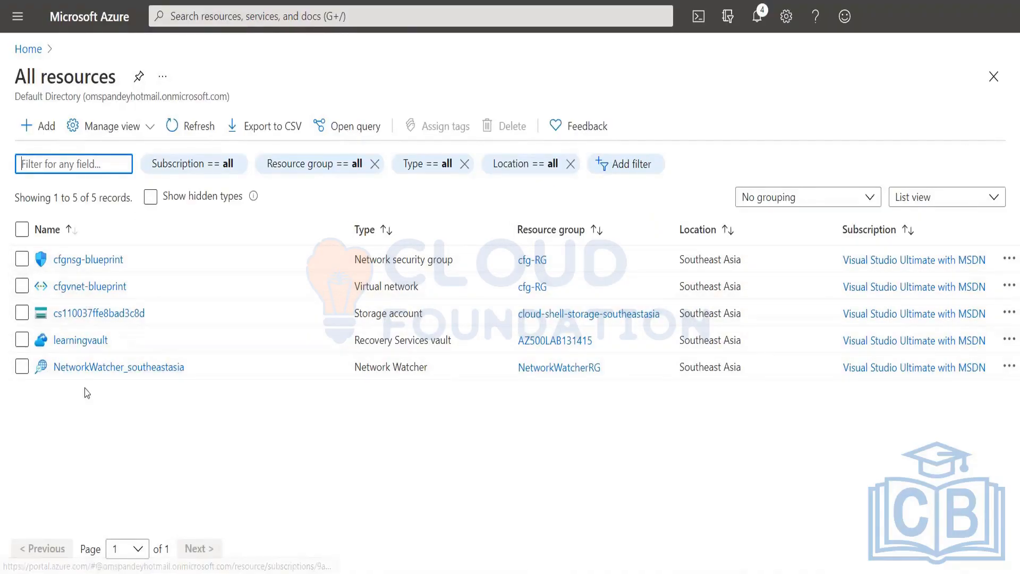
- Examine the address space and subnets of the cfgvnet-blueprint virtual network
click(88, 288)
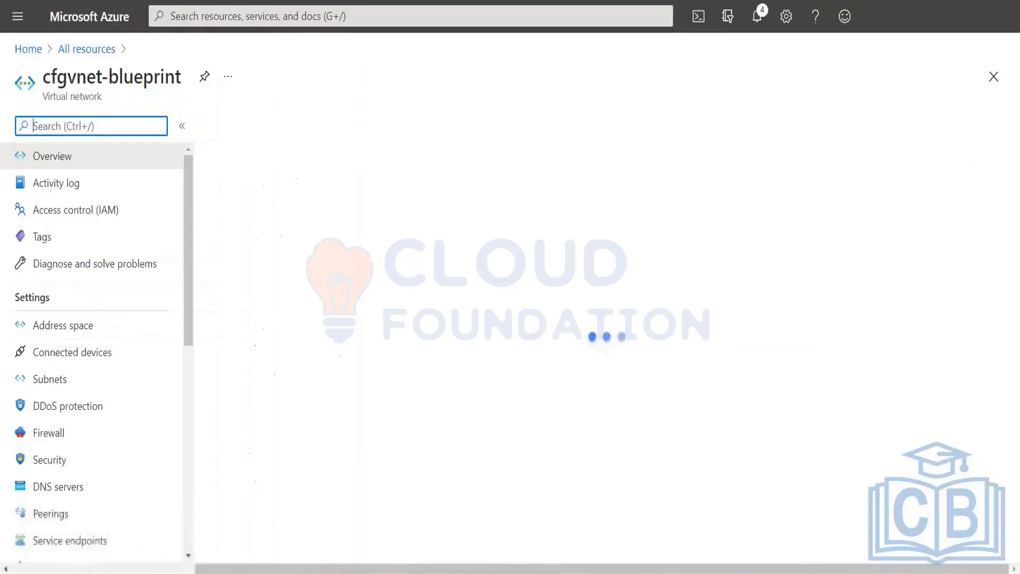
click(62, 332)
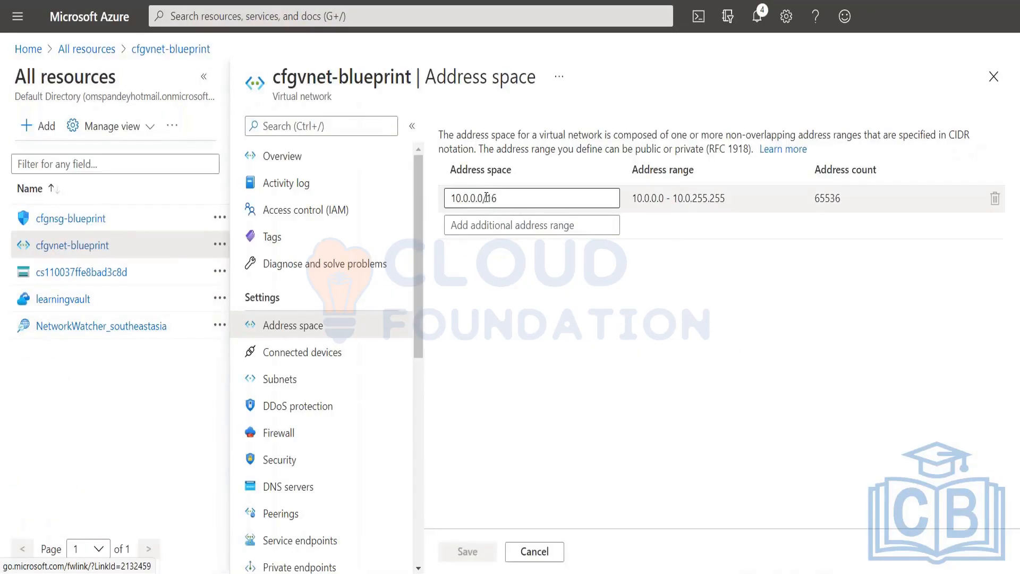
click(273, 379)
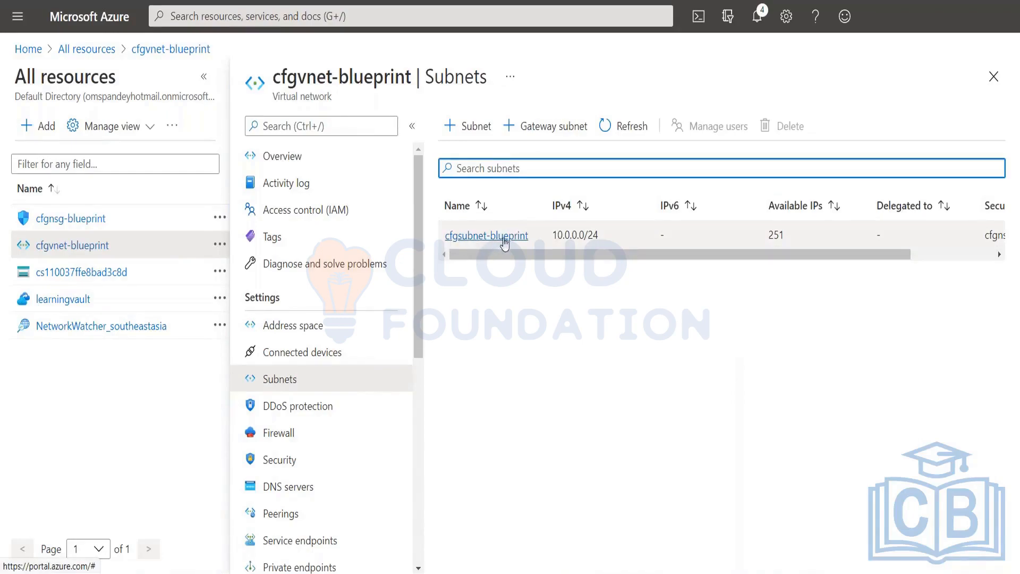
drag(498, 255, 616, 263)
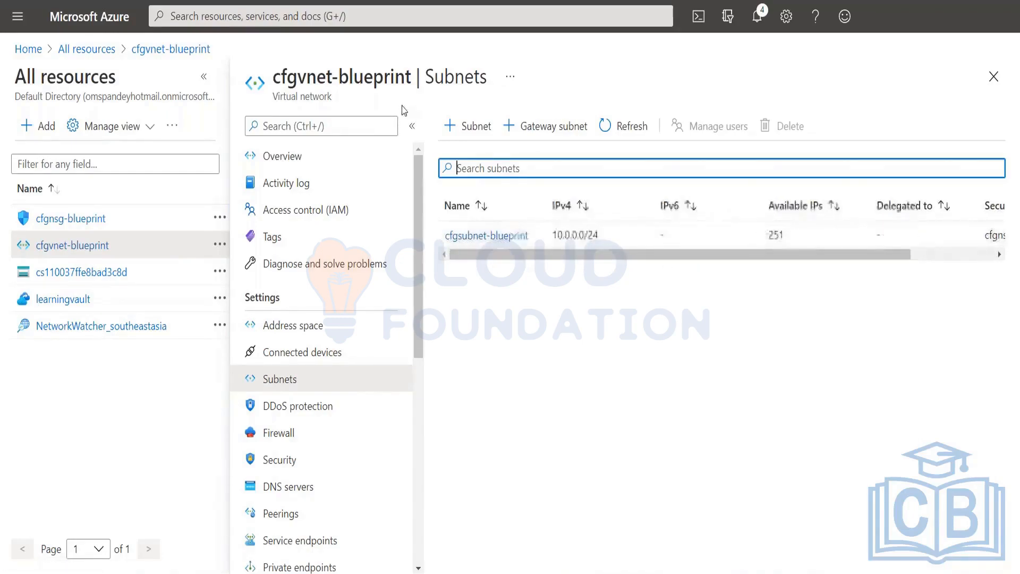
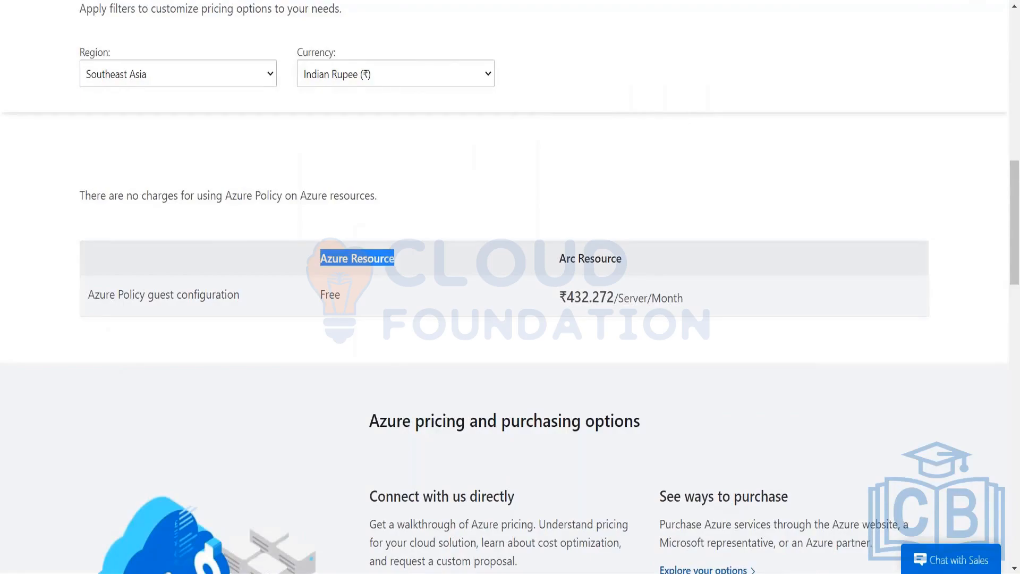
- Switch from the pricing page to the Azure portal and open the cfg-RG resource group with its options for adding resources
key(alt+Tab)
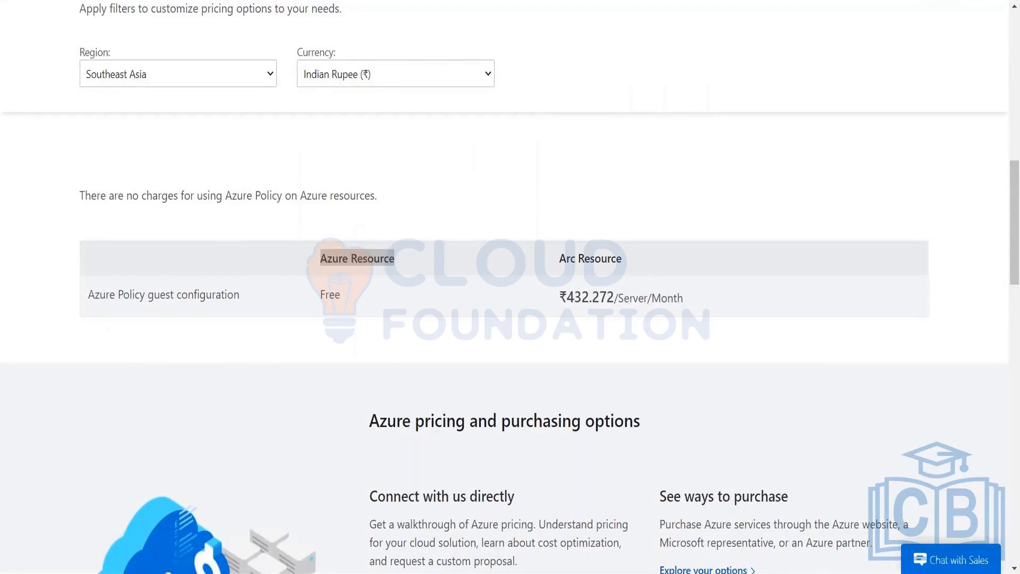
key(alt+Tab)
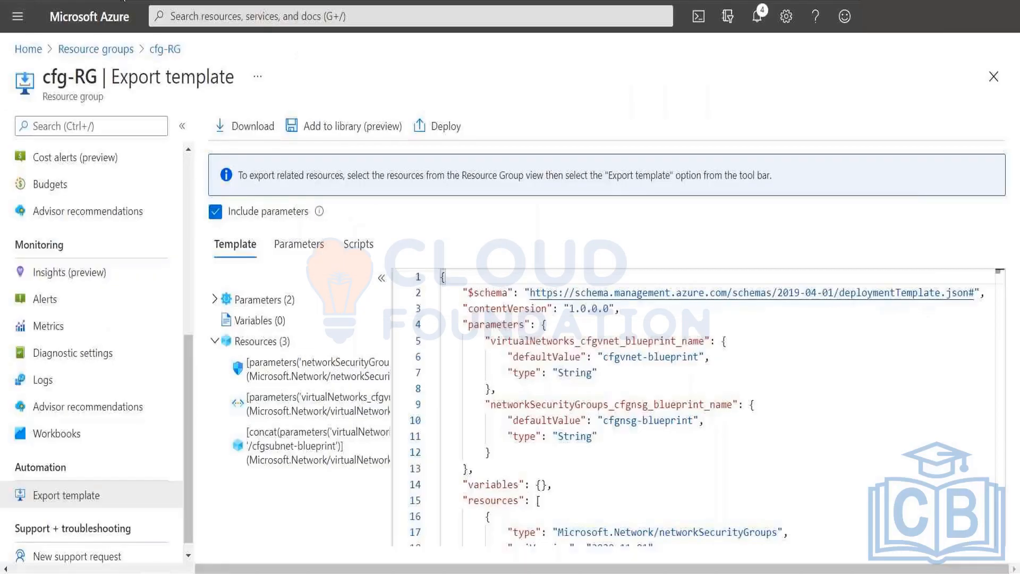
click(17, 16)
click(75, 213)
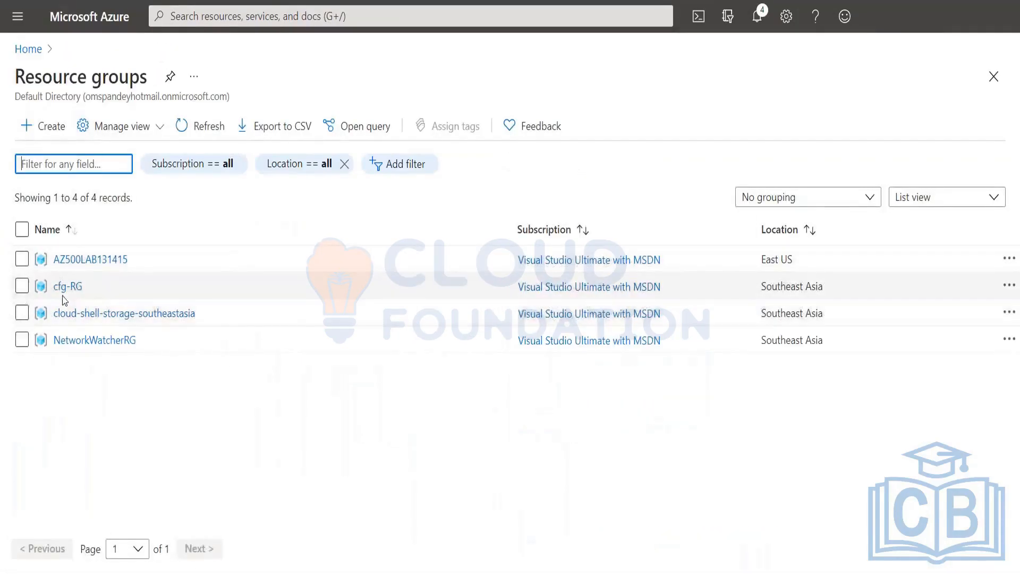
click(64, 287)
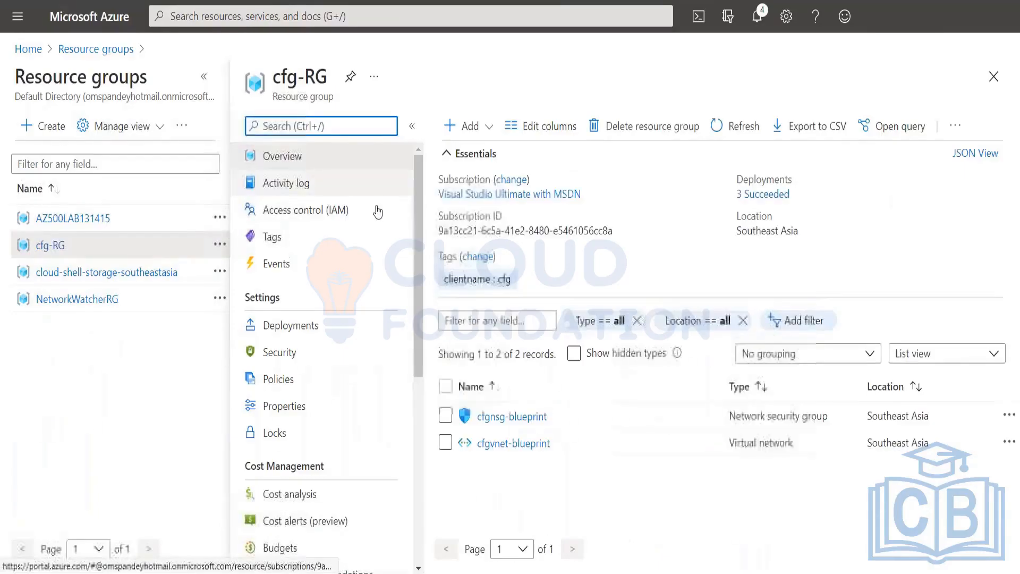
click(486, 127)
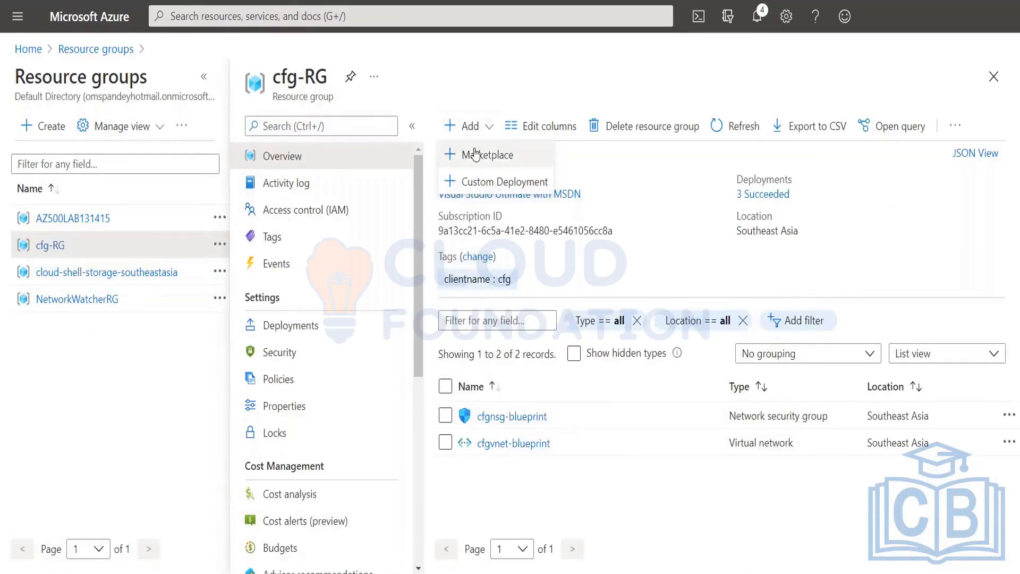
- Find the Key vaults service with the portal search and start creating a key vault
click(297, 18)
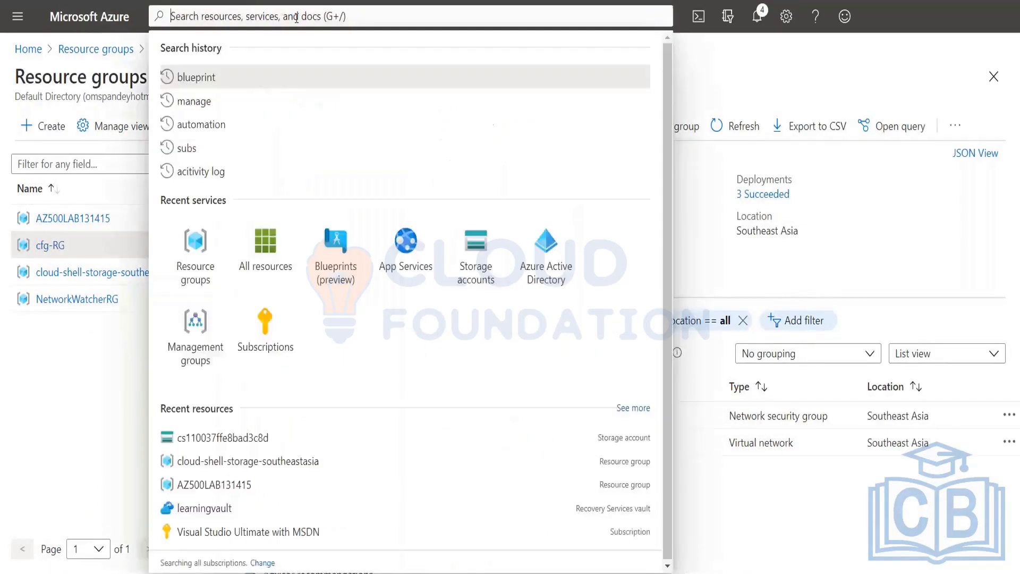
text(Key vau)
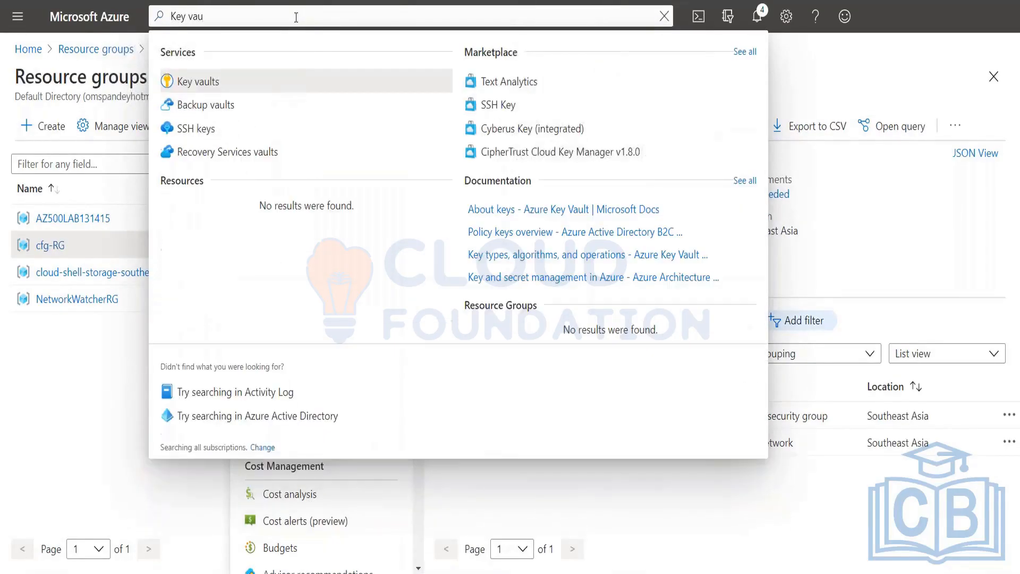
click(165, 80)
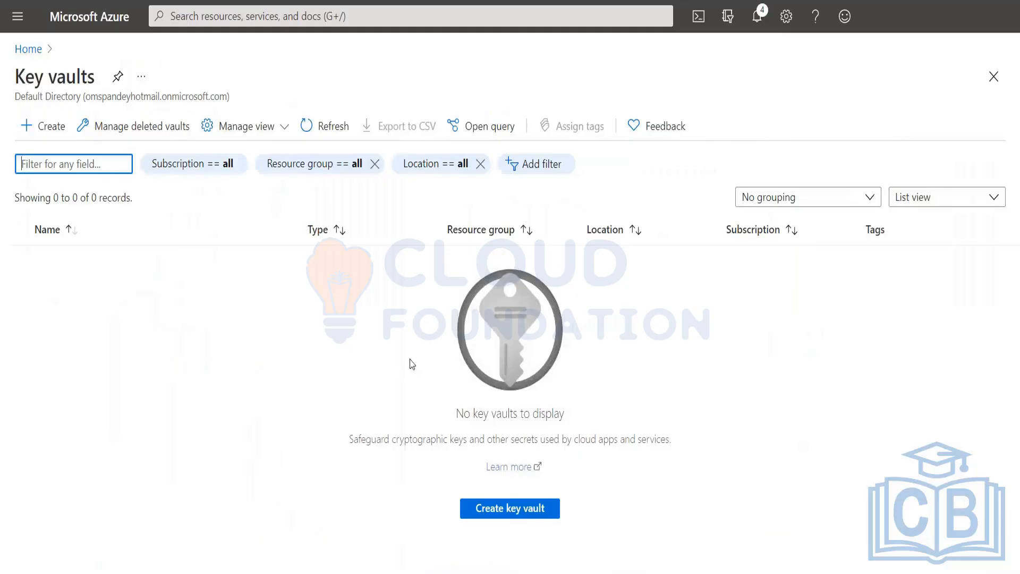
click(518, 509)
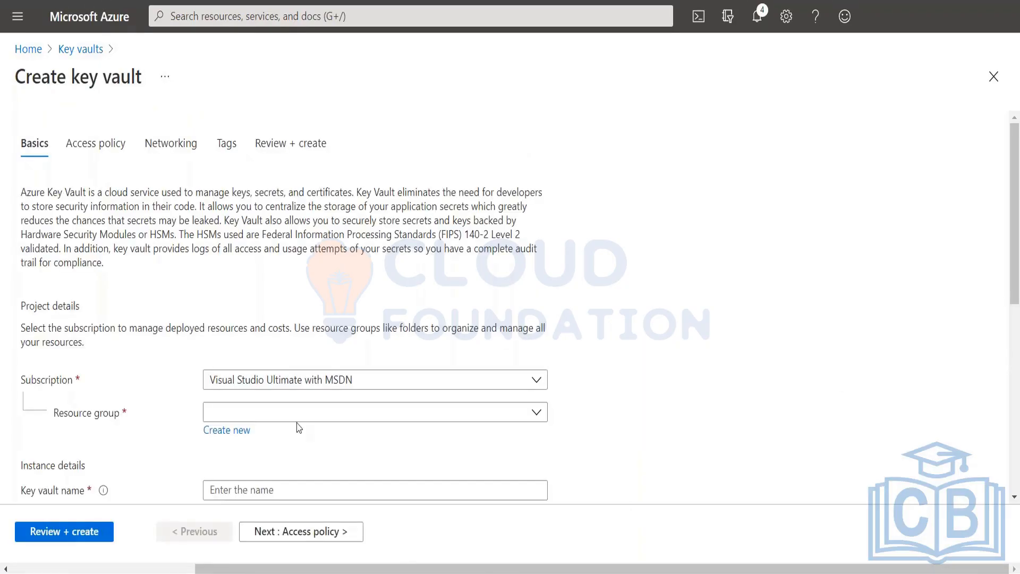
- Choose the cfg-RG resource group for the key vault and name it with the owner's first name followed by keyvault
scroll(256, 298, down, 3)
click(257, 238)
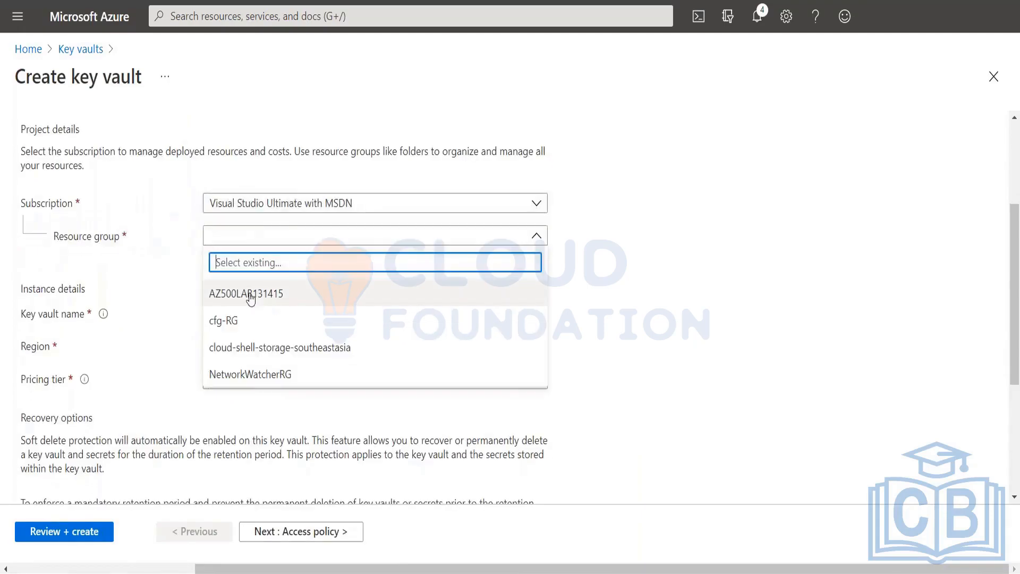
click(222, 320)
click(236, 313)
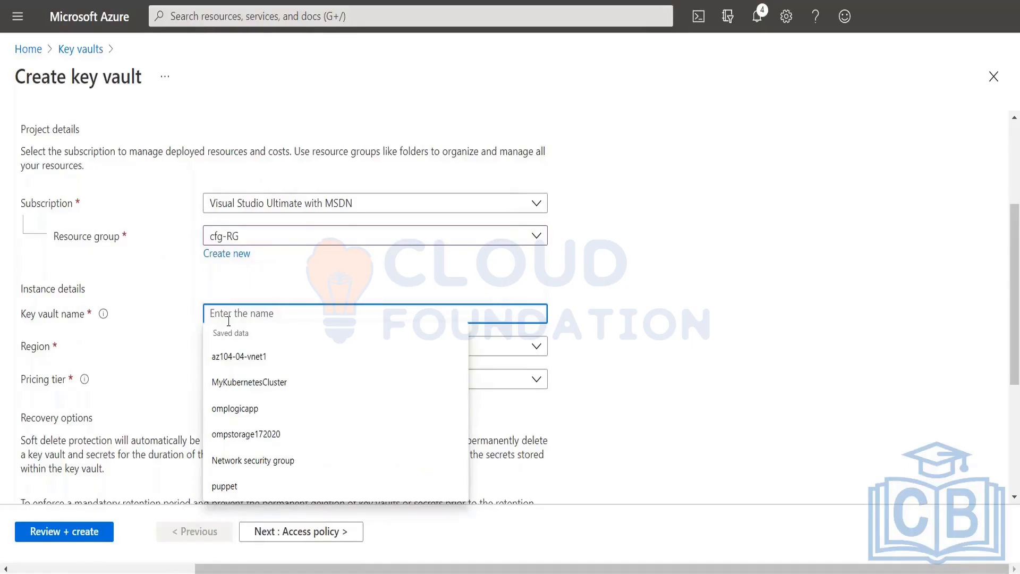
text(suback)
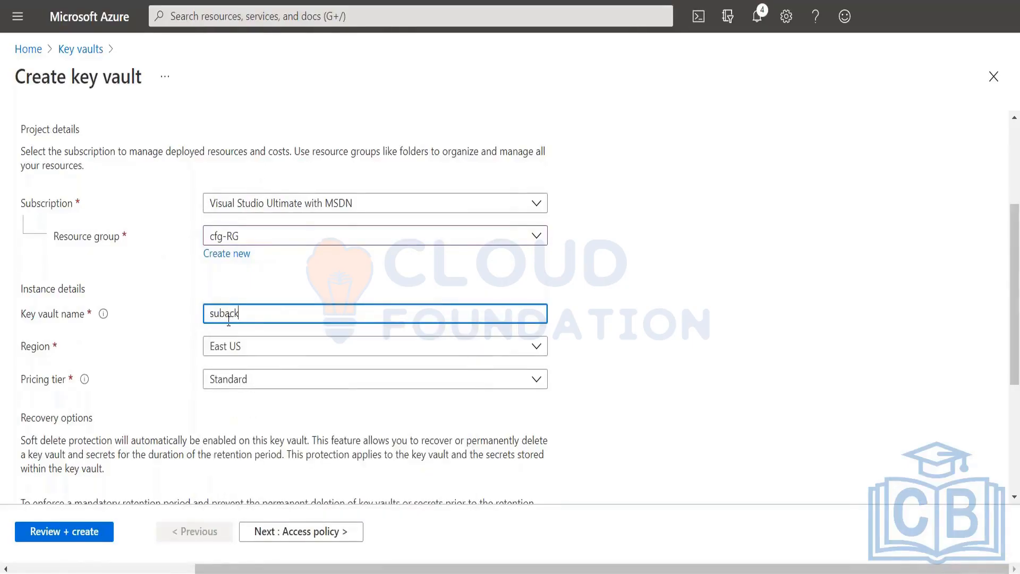
key(BackSpace)
key(BackSpace)
text(shkeyvault)
- Set the key vault's region to Southeast Asia and keep its pricing tier at Standard
click(237, 348)
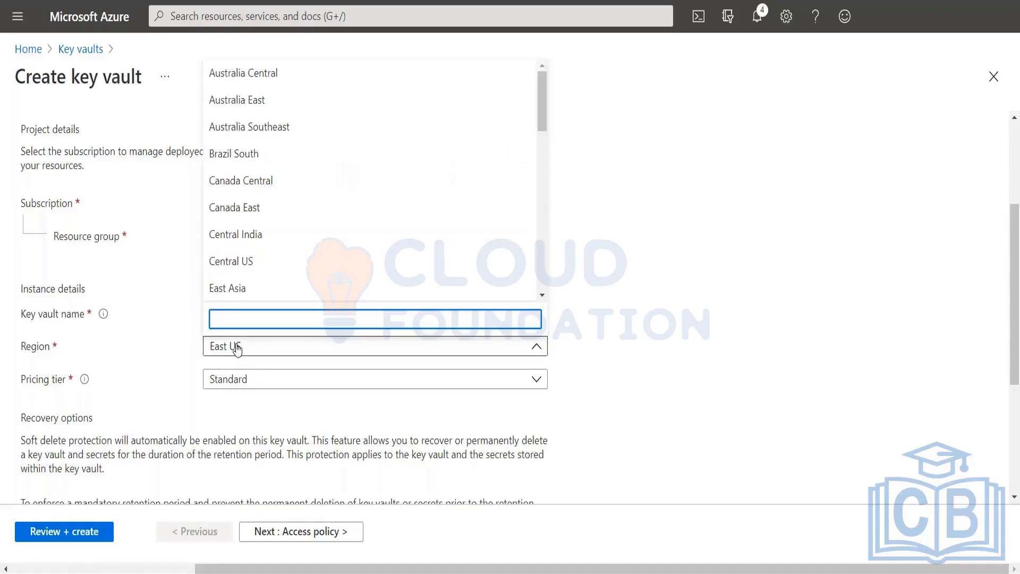
scroll(293, 237, down, 5)
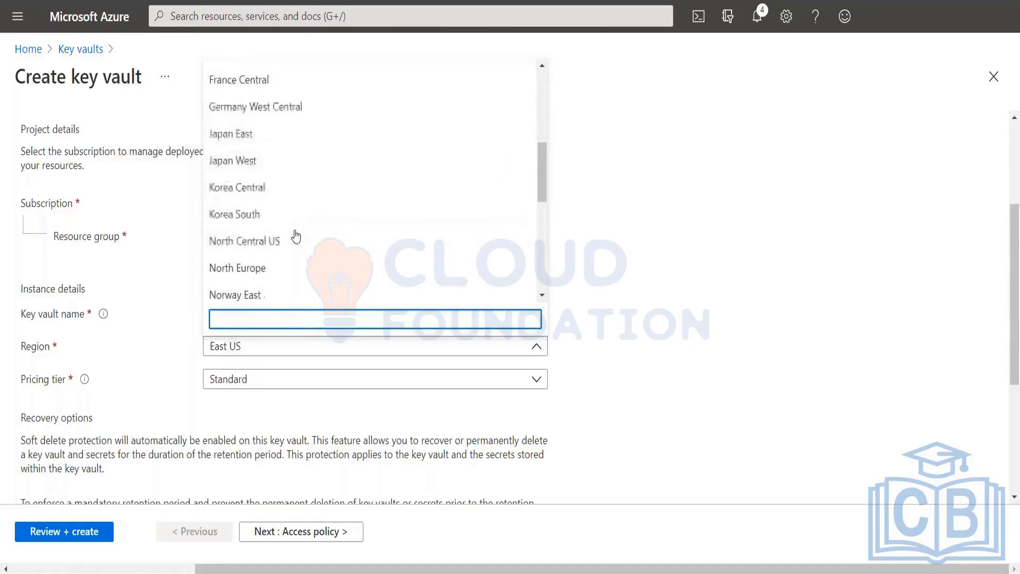
scroll(295, 236, down, 3)
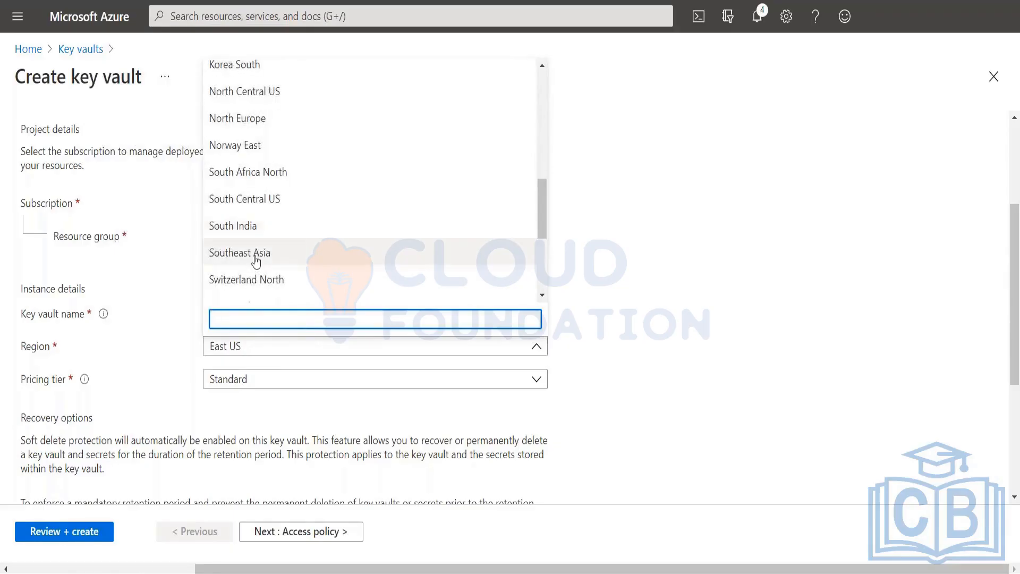
click(255, 253)
click(224, 386)
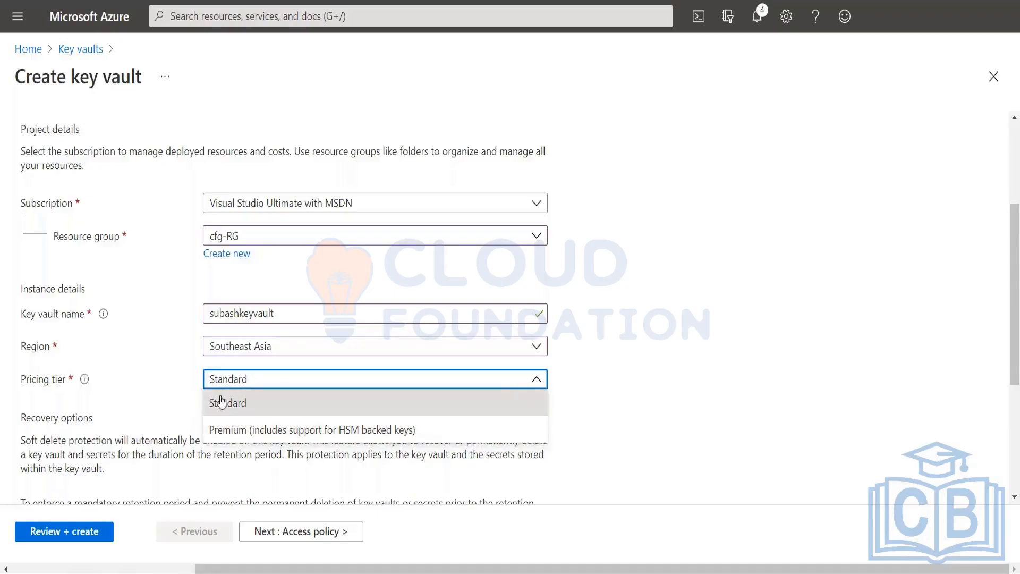
click(253, 408)
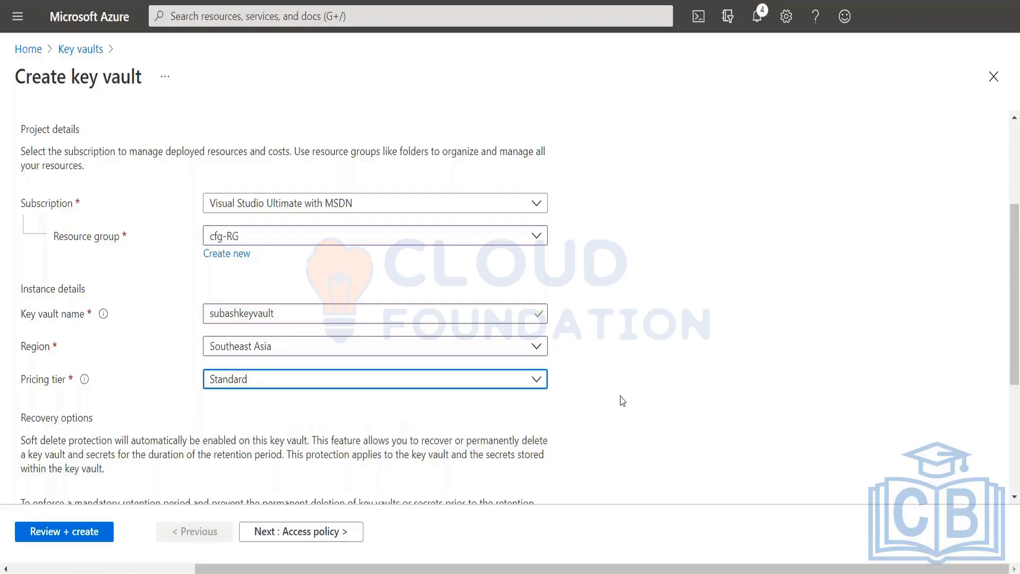
- Edit the number of days to retain deleted vaults and continue to the access policy settings
scroll(621, 401, down, 4)
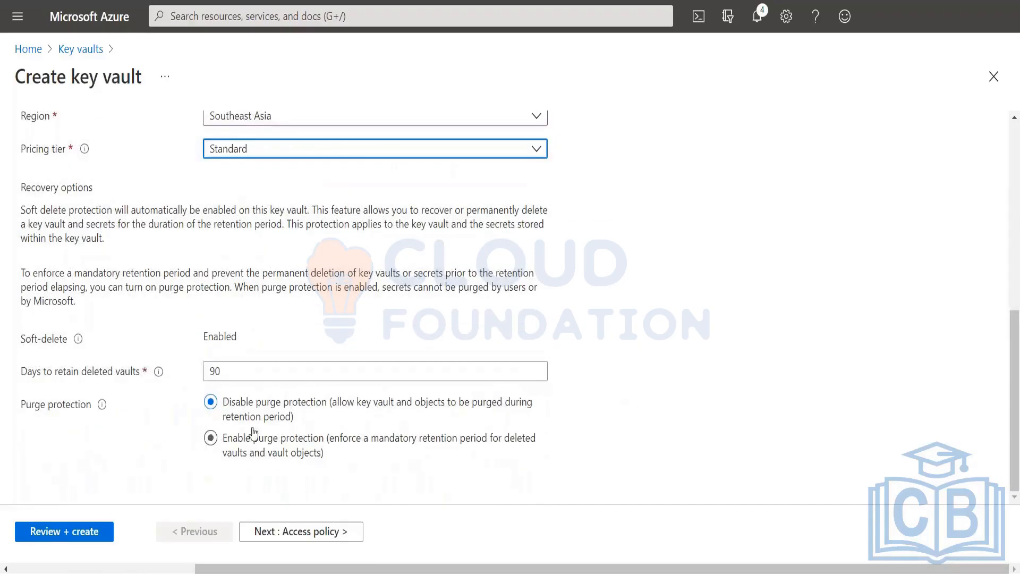
click(237, 370)
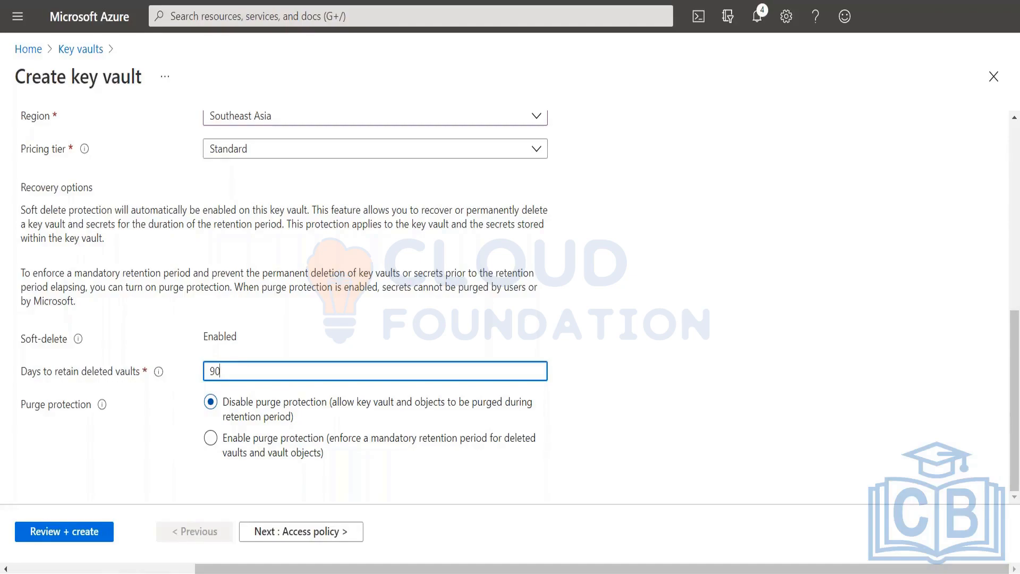
key(BackSpace)
click(304, 534)
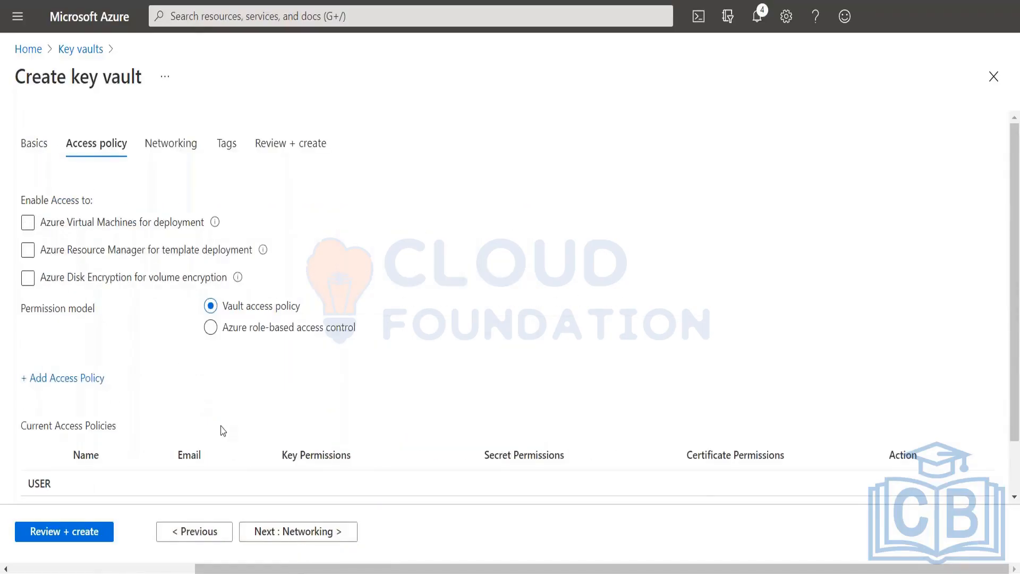
- Enable access to Azure Virtual Machines for deployment, Azure Resource Manager for template deployment, and Azure Disk Encryption for volume encryption
scroll(221, 428, down, 2)
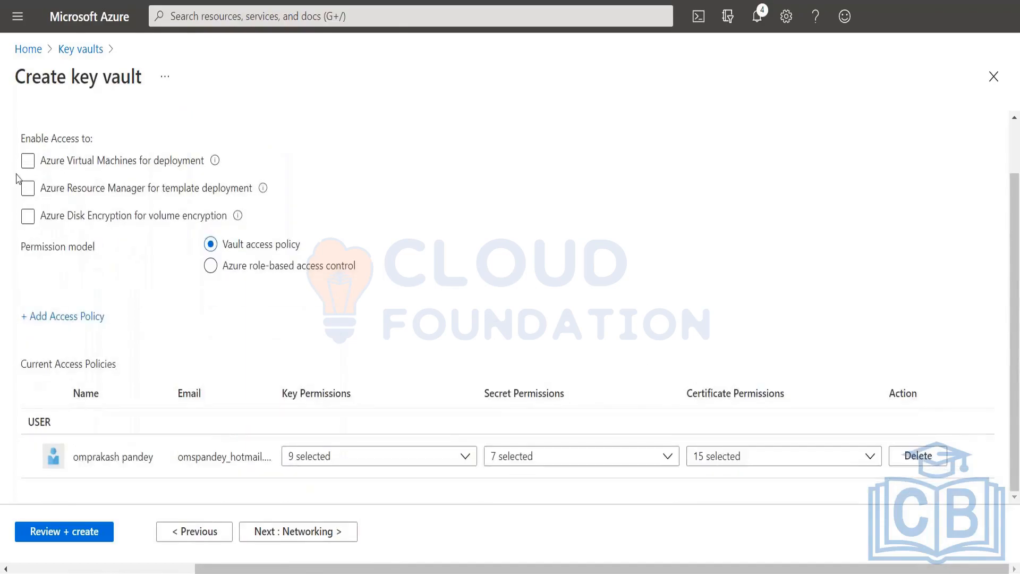
click(29, 187)
click(28, 161)
click(27, 189)
click(28, 218)
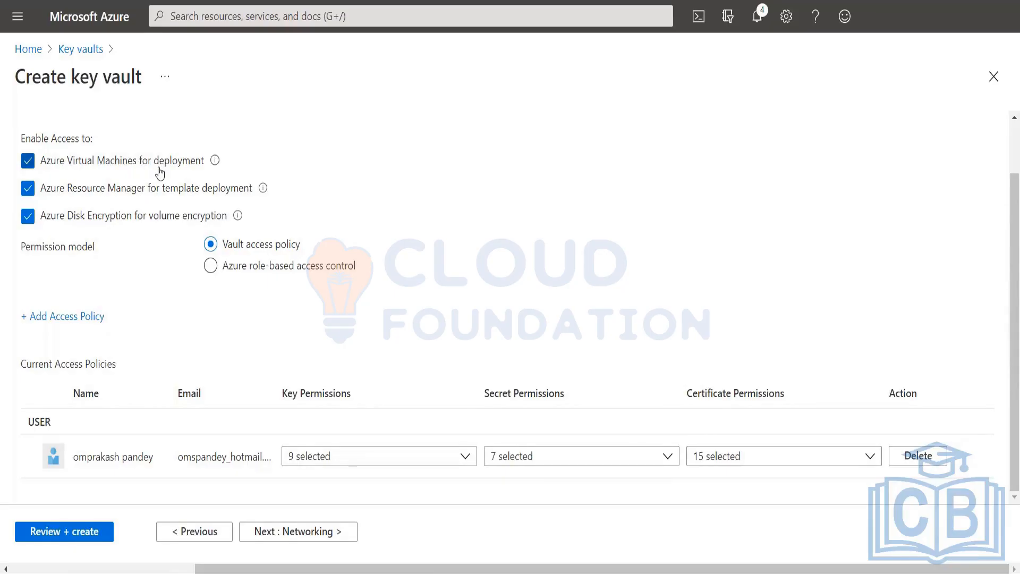
- Keep Vault access policy as the permission model after trying role-based access control, and start adding an access policy
click(232, 268)
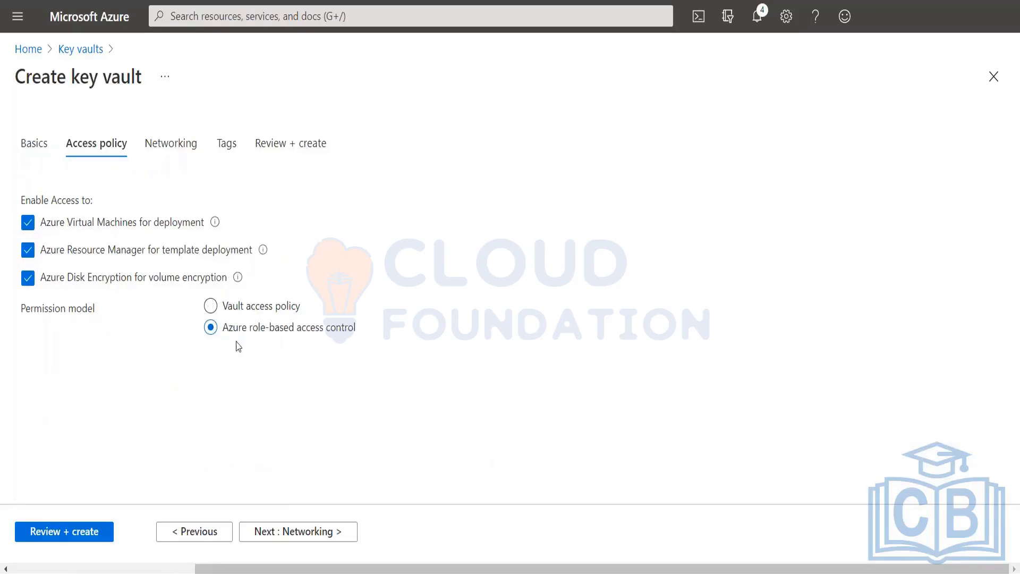
click(241, 308)
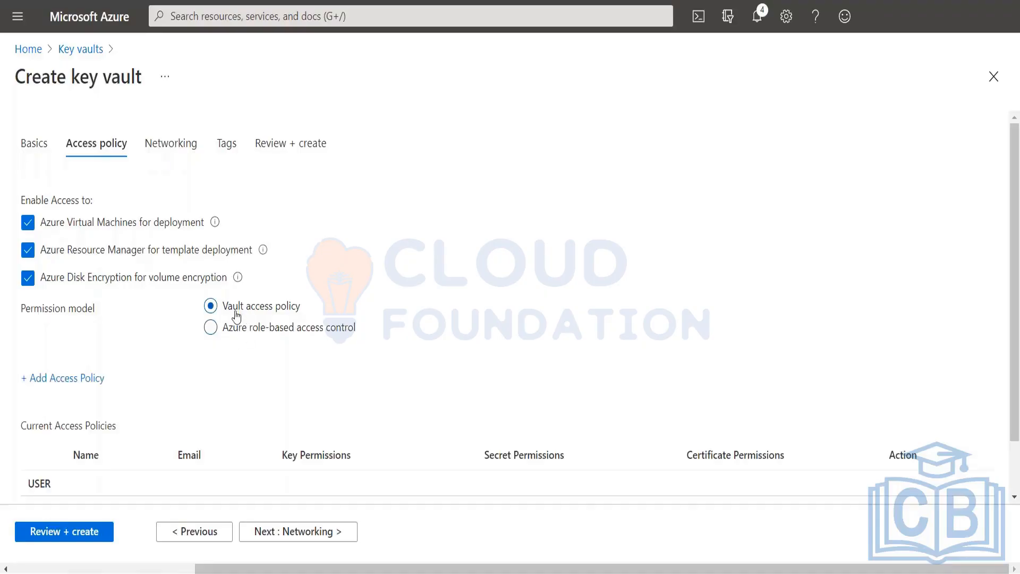
scroll(280, 395, down, 1)
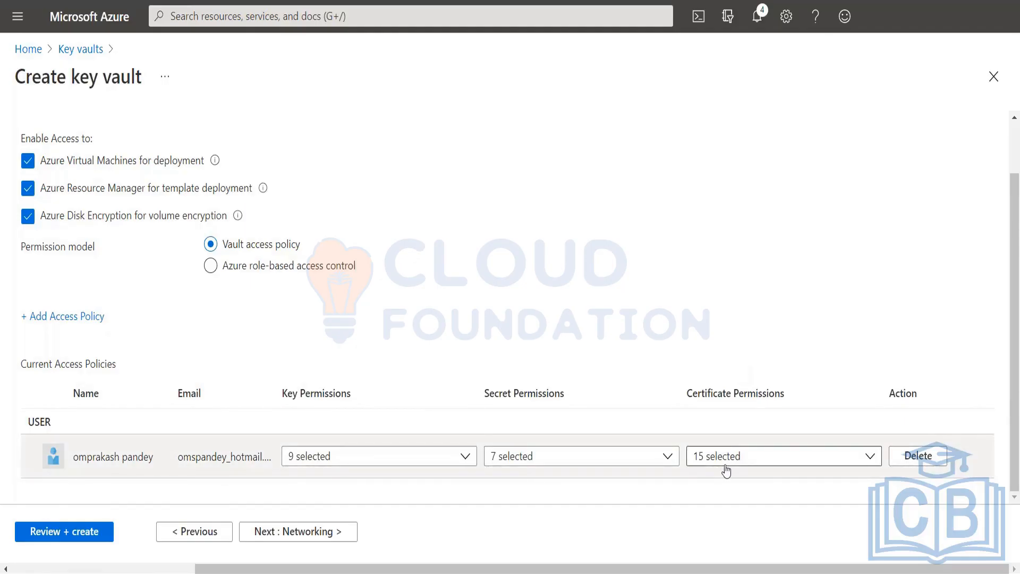
click(68, 319)
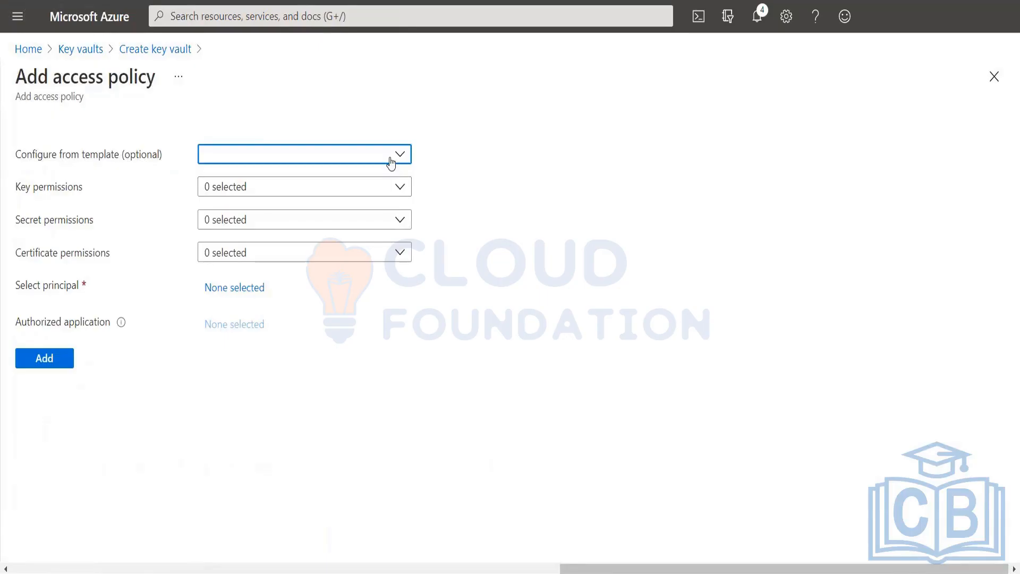
- Select the Get, List and Backup key permissions for the new access policy
click(403, 188)
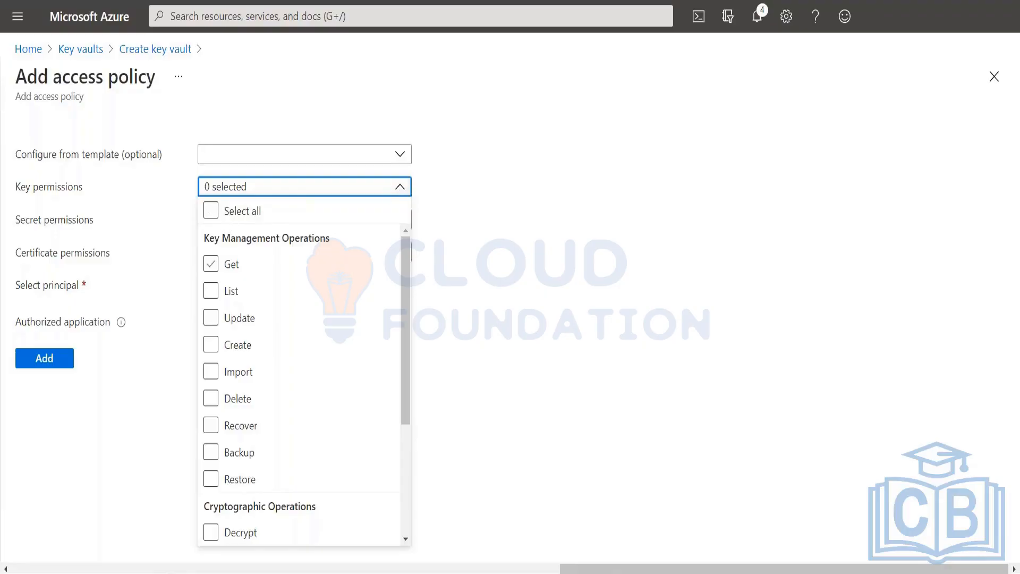
scroll(273, 342, down, 1)
scroll(272, 342, down, 4)
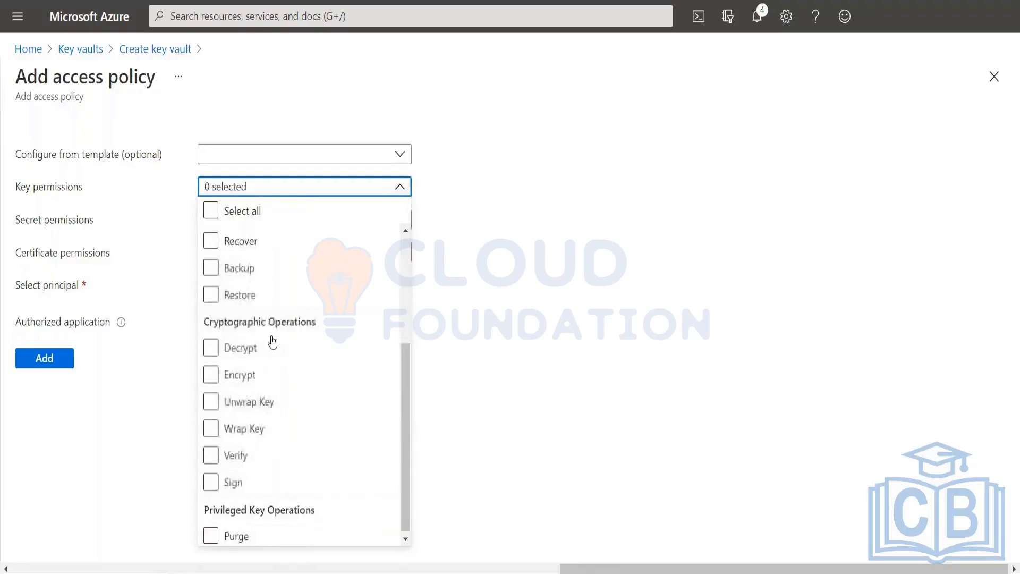
scroll(273, 342, up, 3)
scroll(273, 342, up, 1)
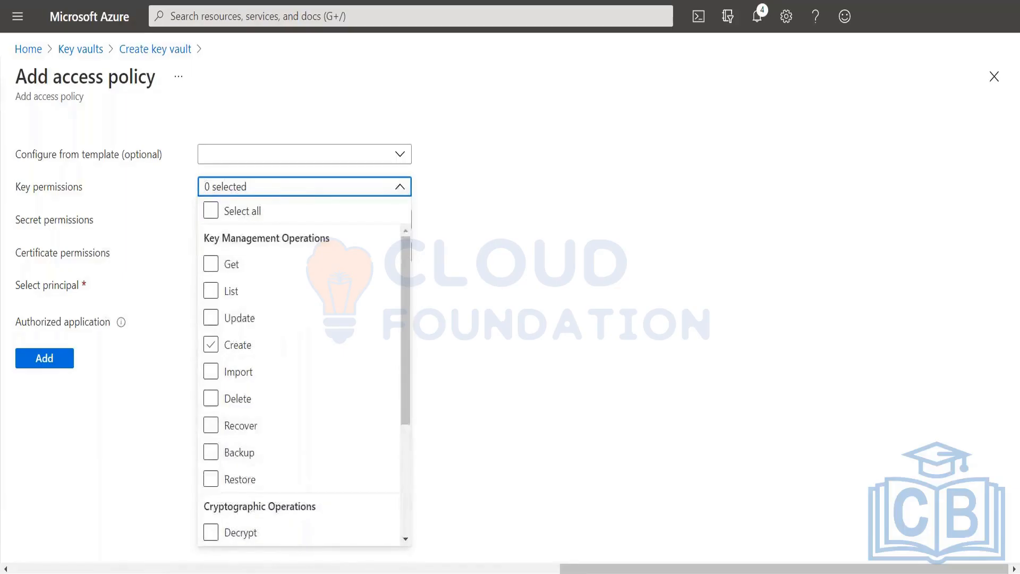
click(211, 266)
click(211, 292)
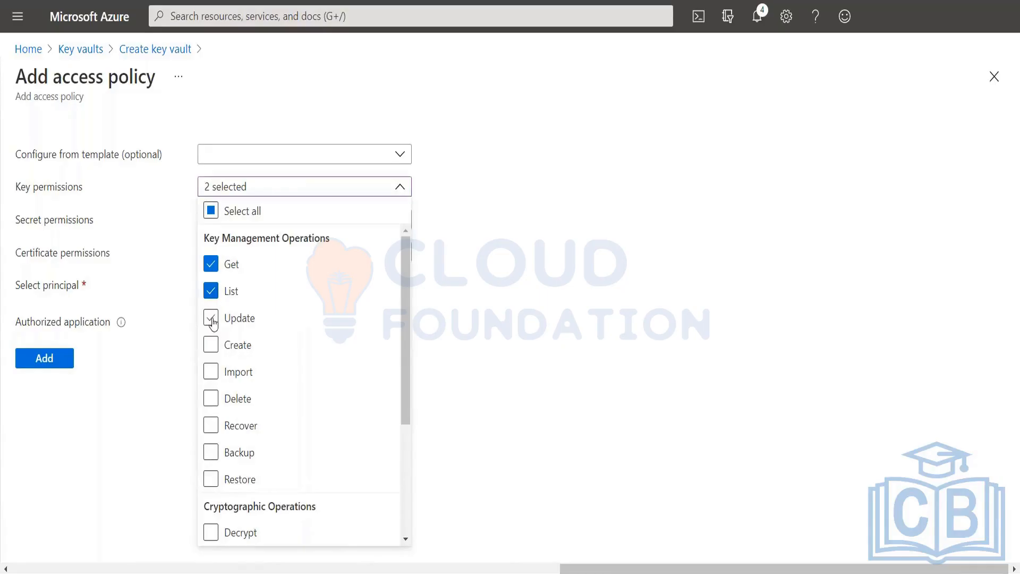
click(211, 454)
click(486, 305)
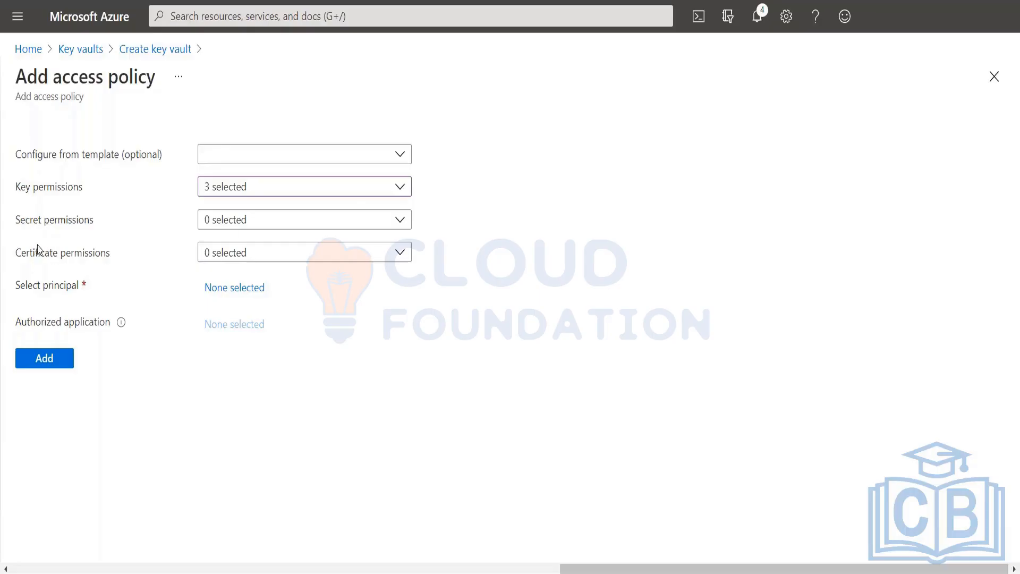
click(398, 220)
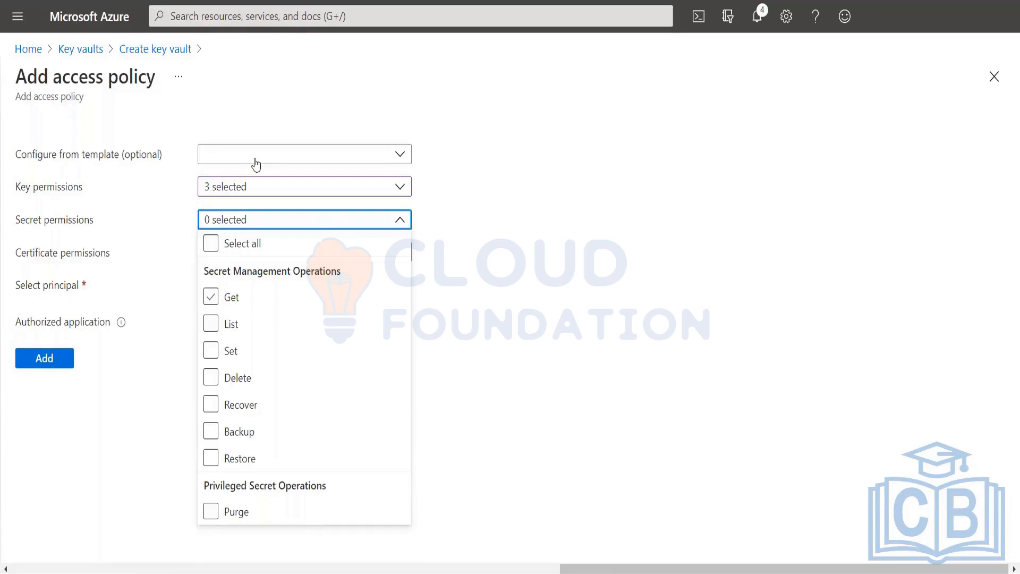
click(159, 49)
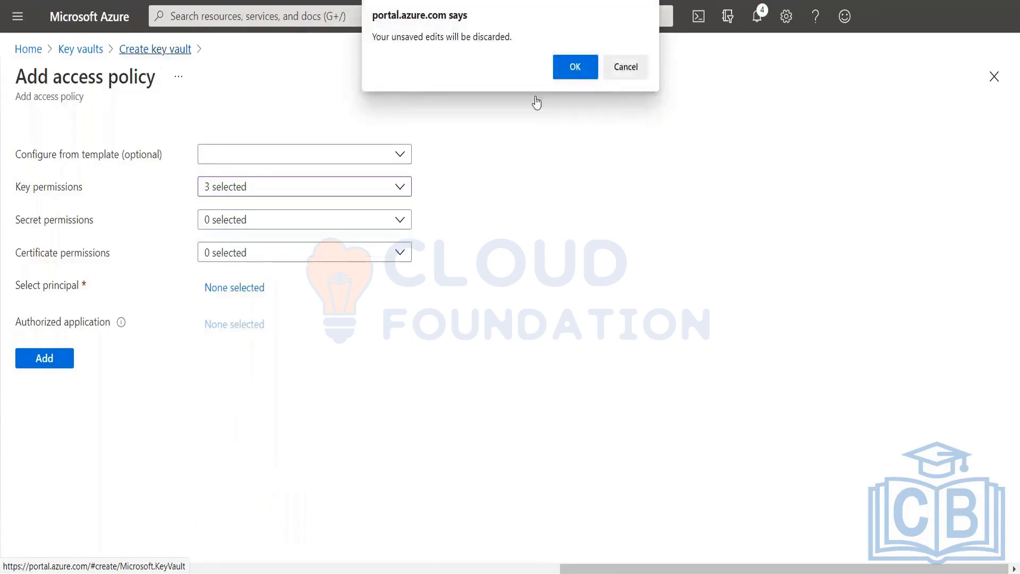
click(630, 69)
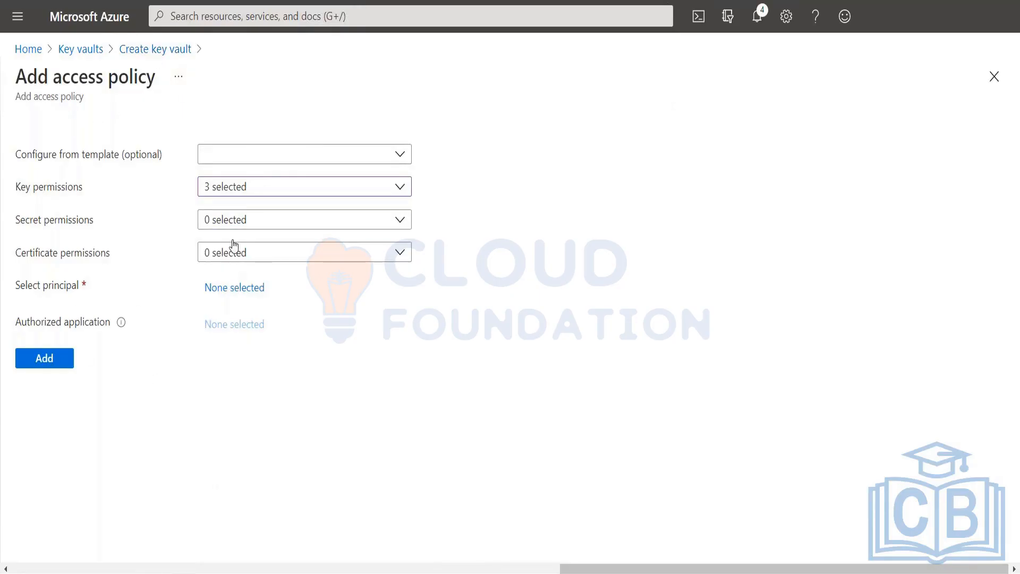
- Add the access policy using the Secret & Certificate Management template, with a directory user found by first name as its principal
click(336, 155)
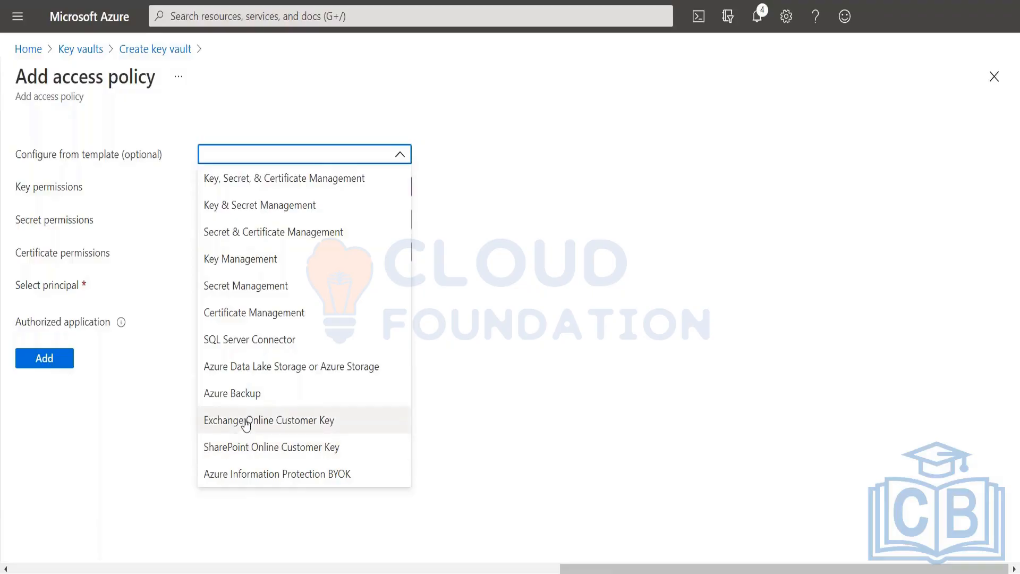
click(248, 238)
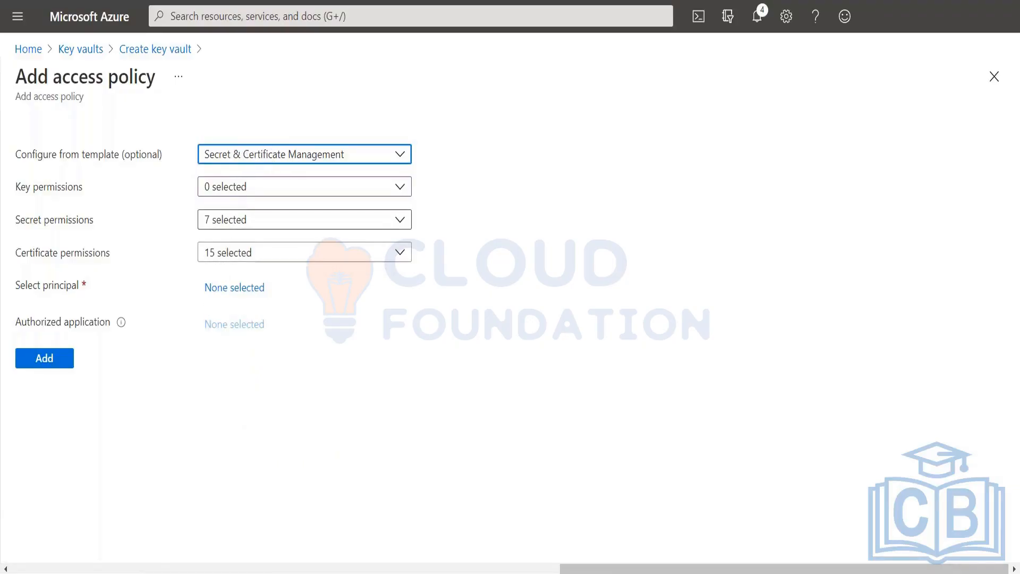
click(220, 292)
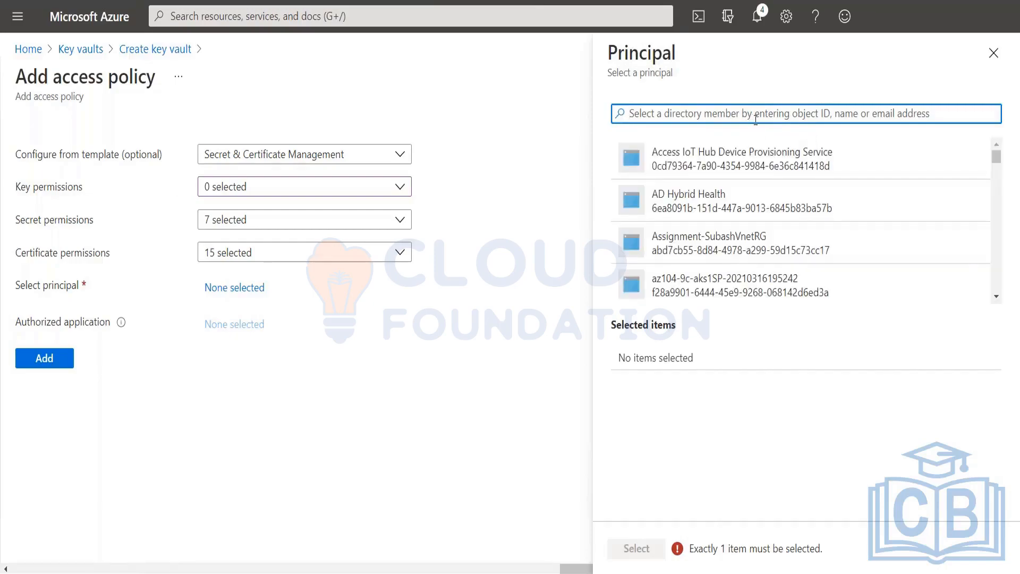
text(dylan)
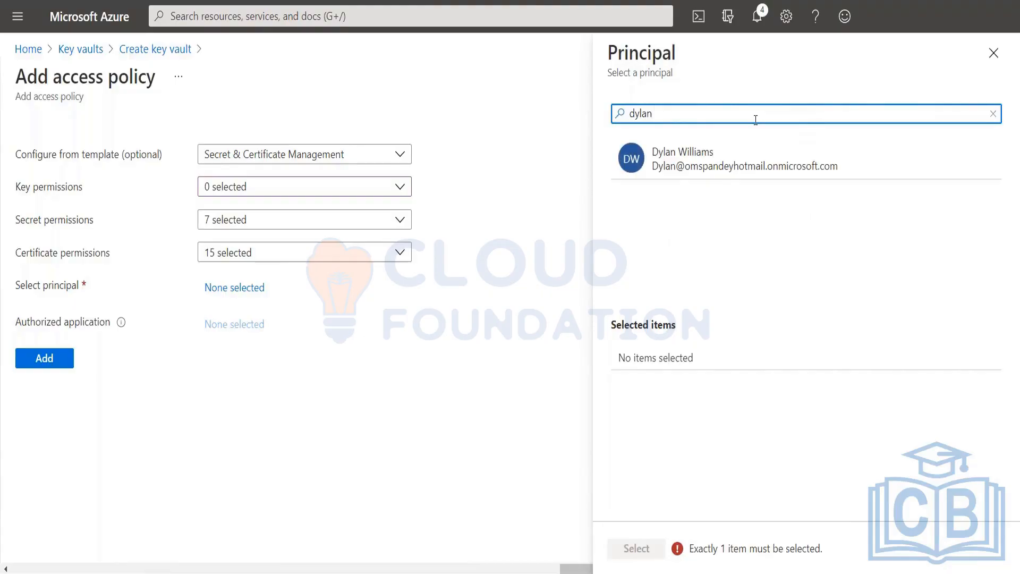
click(732, 169)
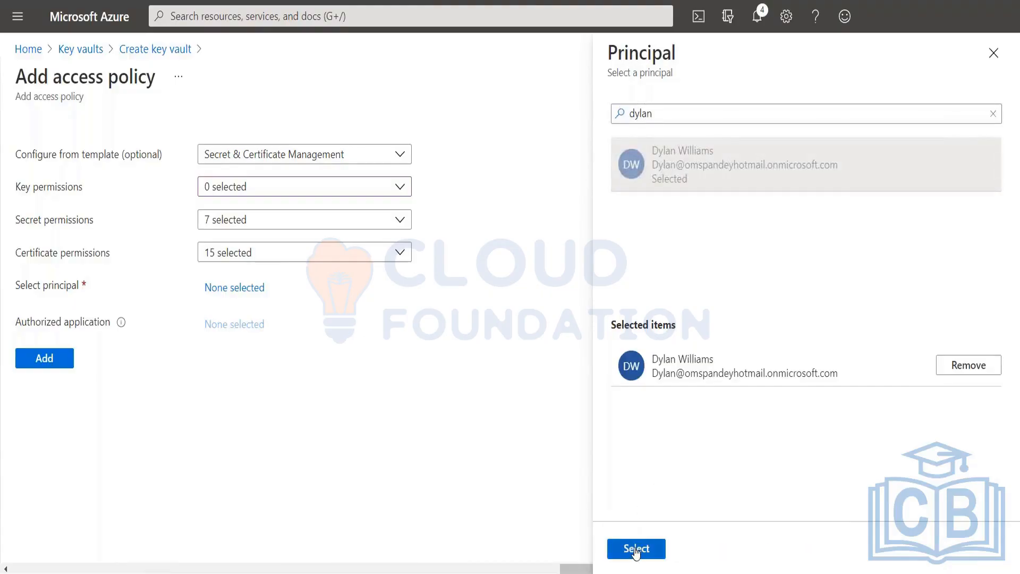
click(636, 548)
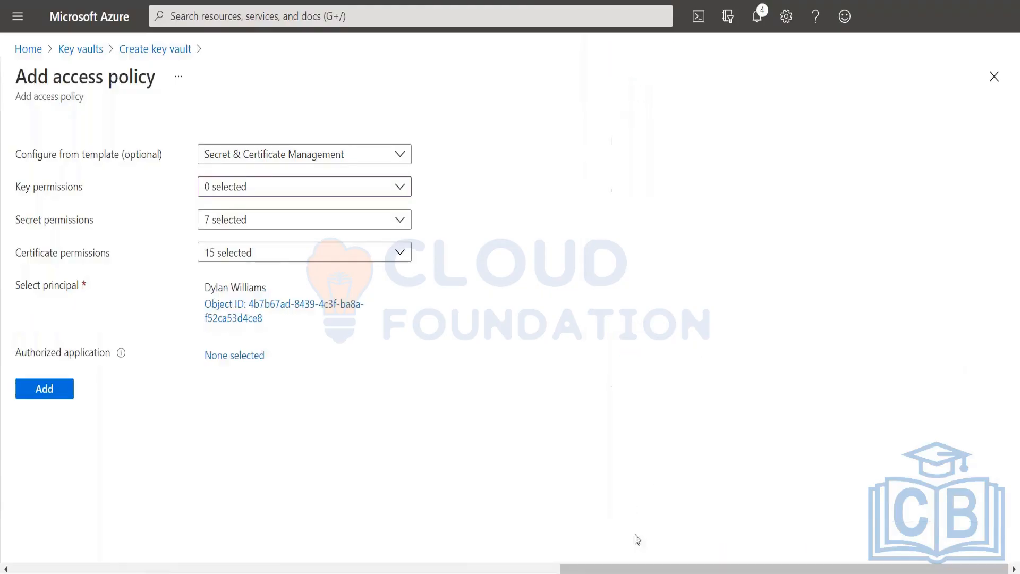
click(45, 388)
- Grant all key, secret and certificate permissions, including the privileged operations, in the vault creator's existing access policy
scroll(116, 418, down, 1)
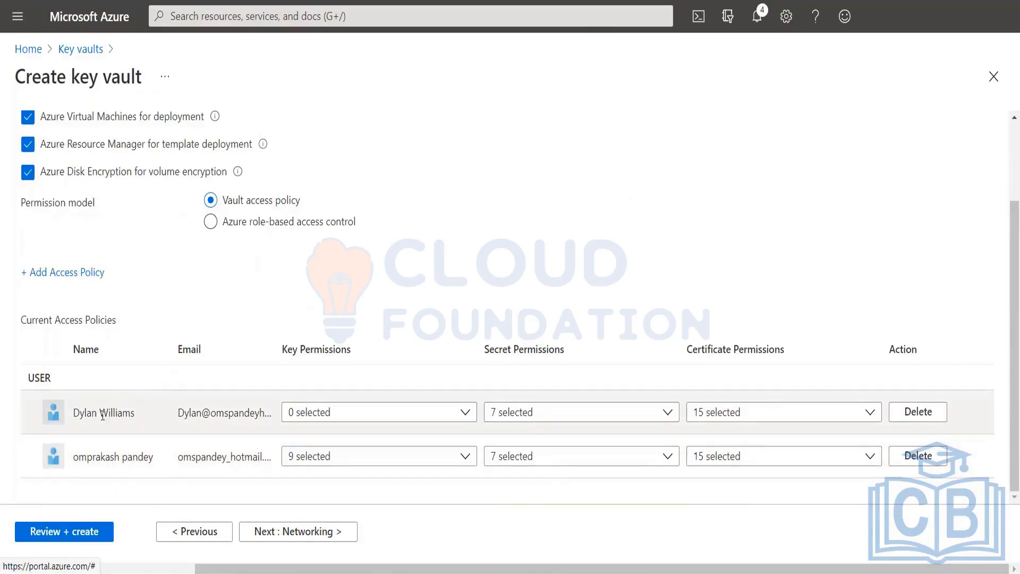
click(441, 462)
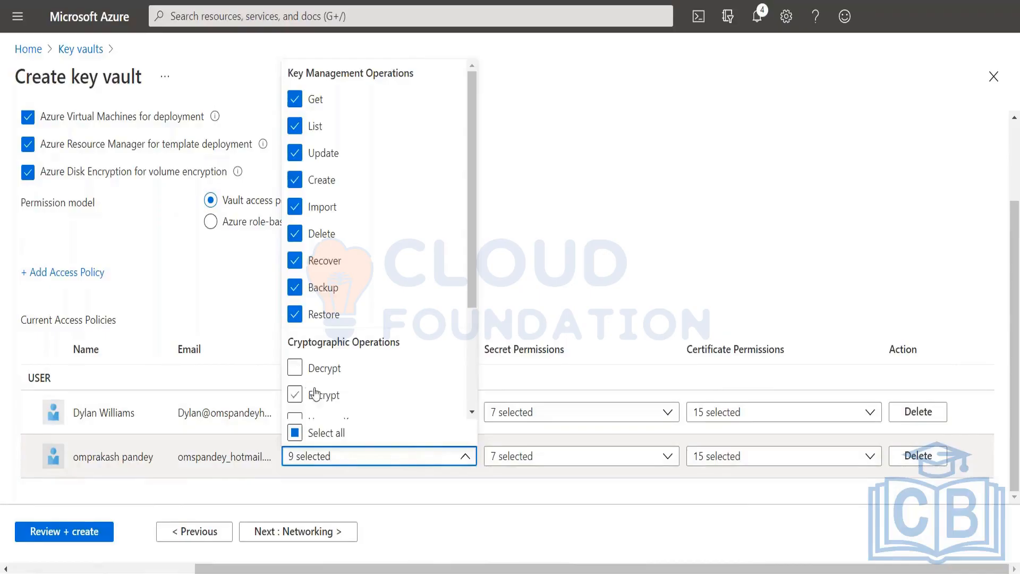
scroll(315, 394, down, 3)
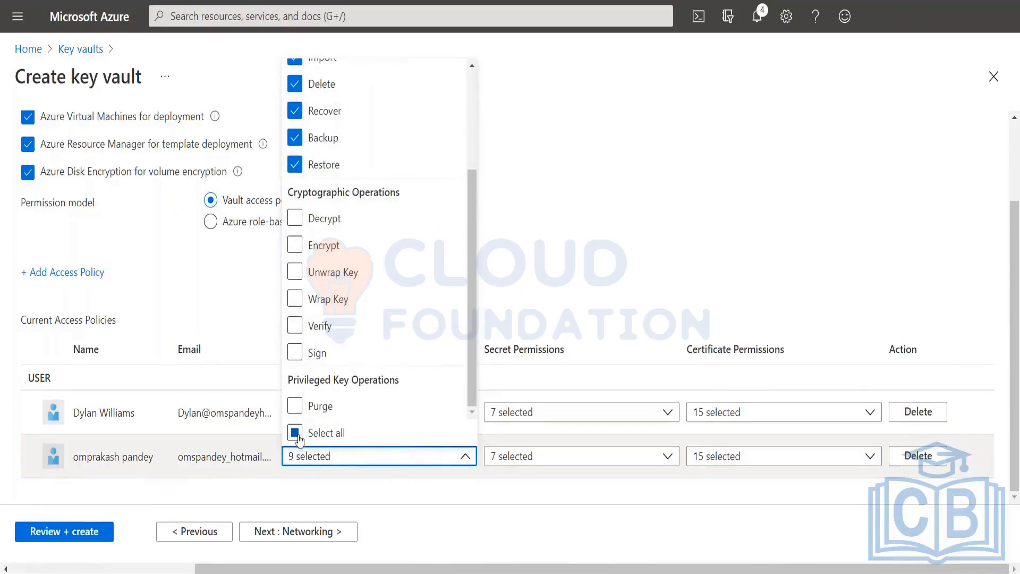
click(319, 440)
click(505, 456)
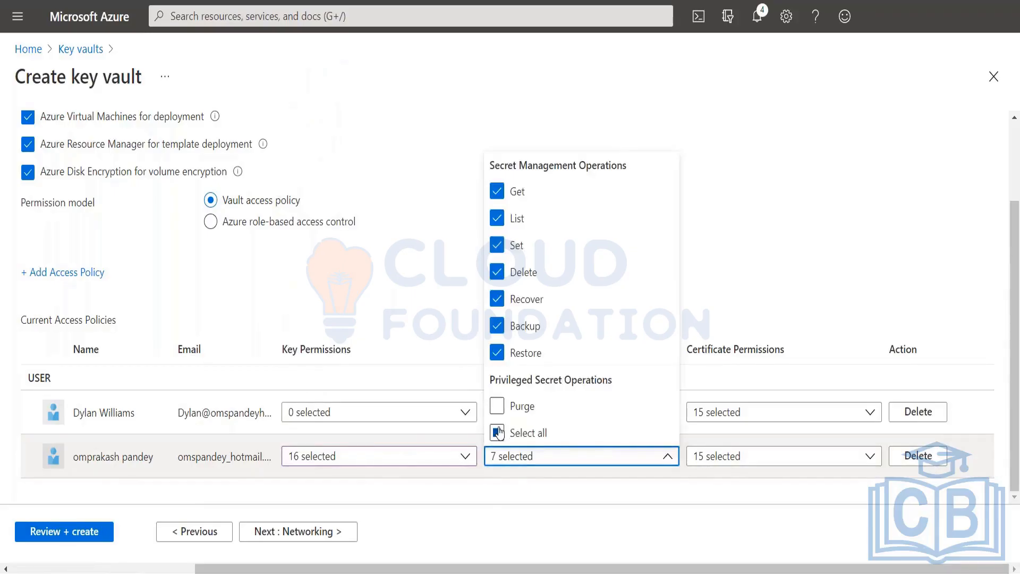
click(496, 432)
click(705, 456)
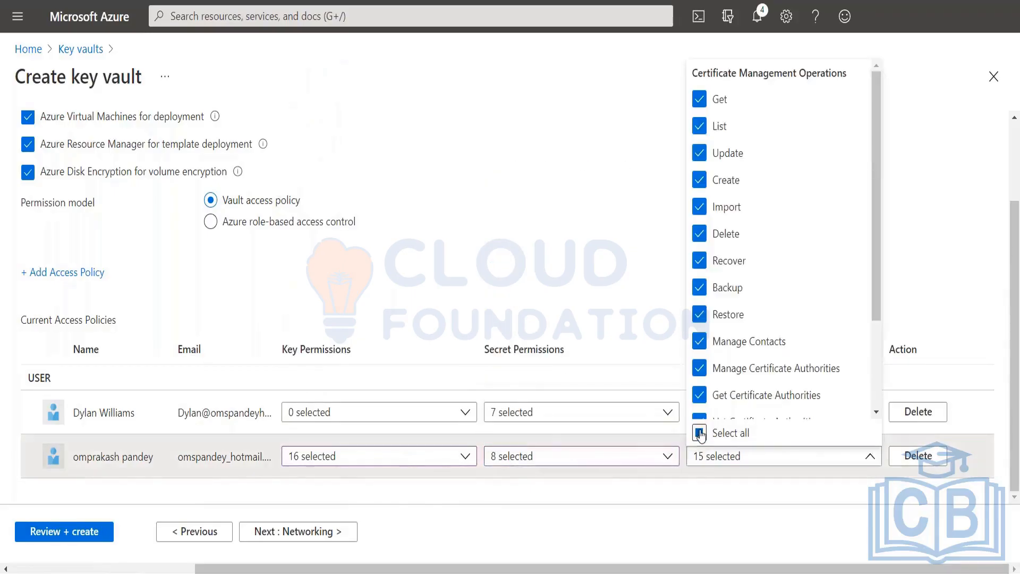
click(699, 432)
click(589, 228)
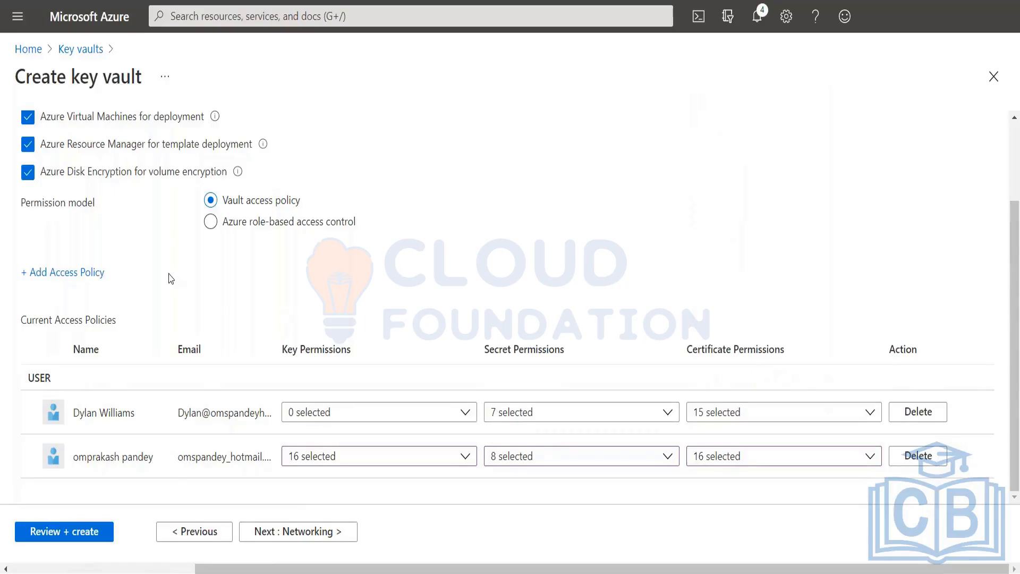
scroll(170, 278, up, 2)
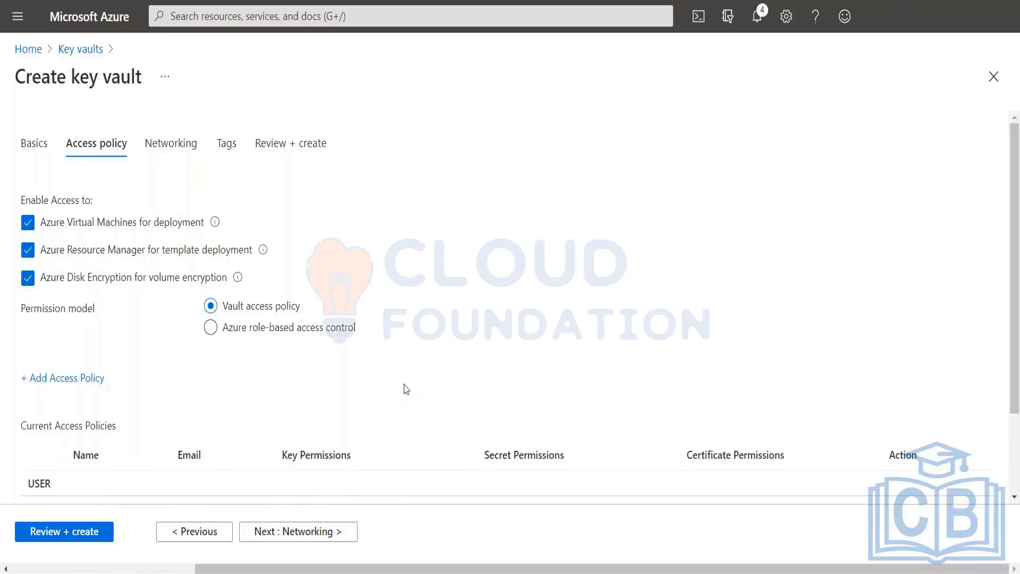
- Create the key vault with the public endpoint (all networks) connectivity method, and switch to the Azure Key Vault Overview slide in PowerPoint
click(320, 533)
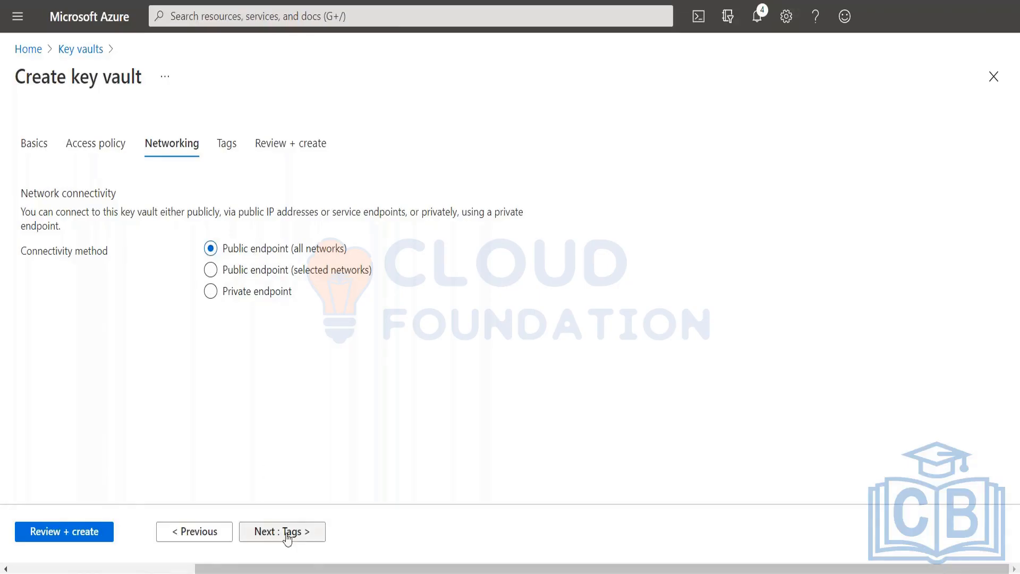
click(73, 537)
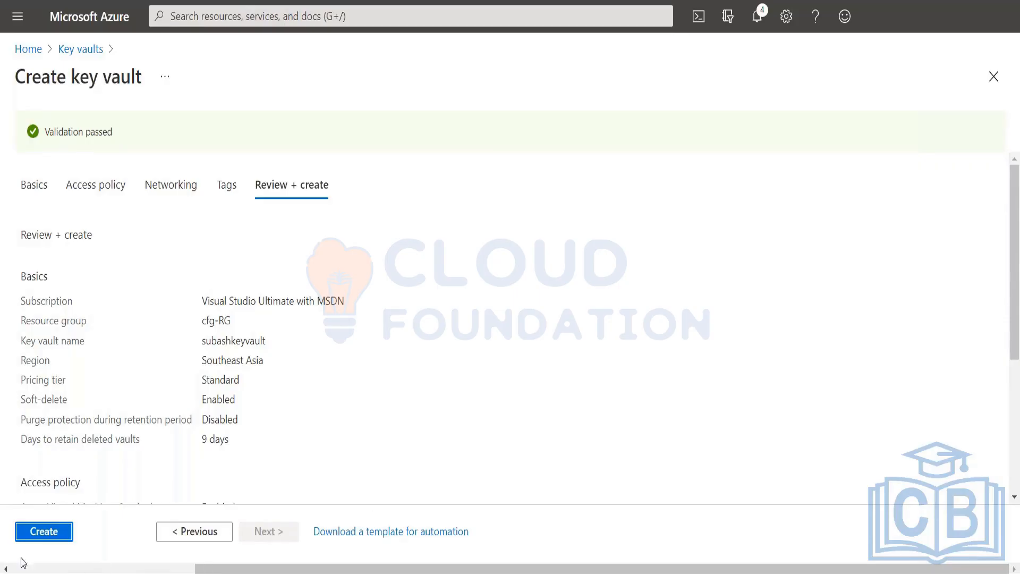
click(33, 532)
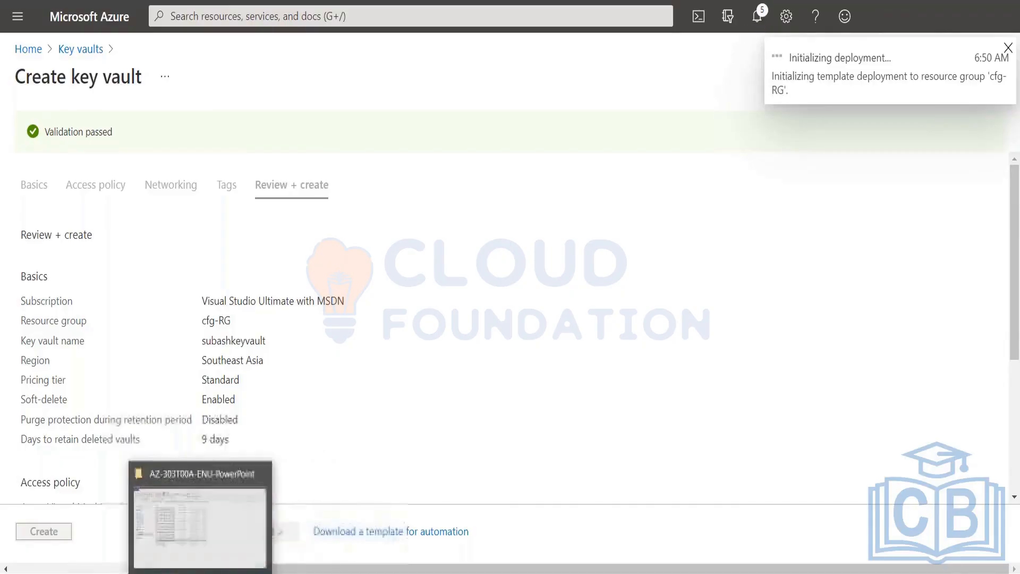
mouse_move(223, 571)
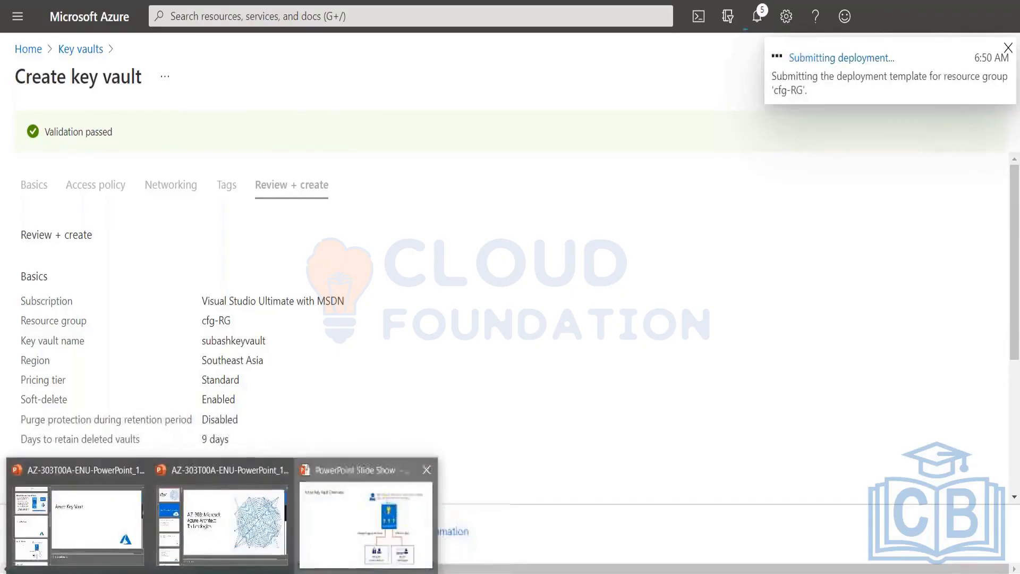
click(366, 523)
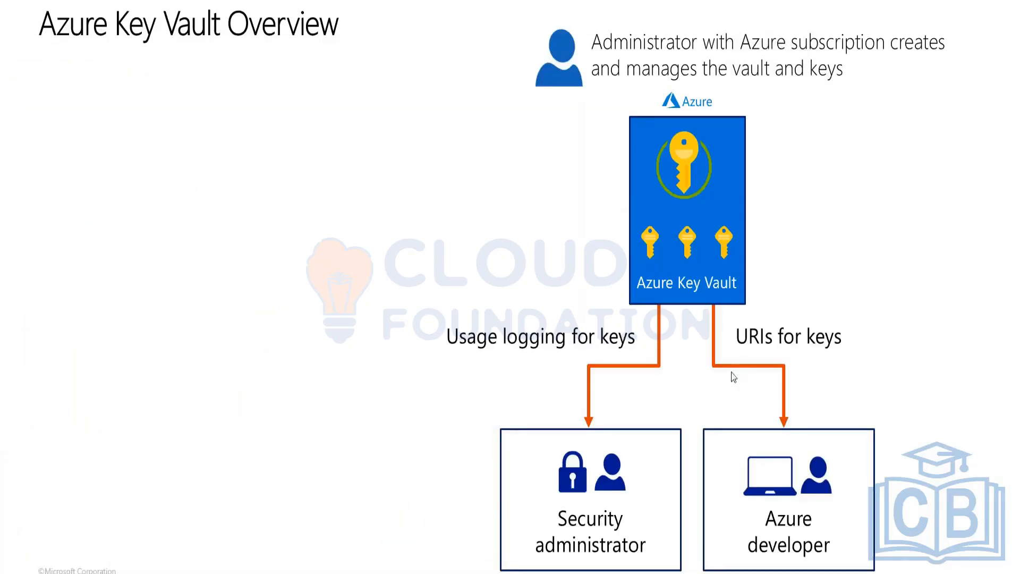
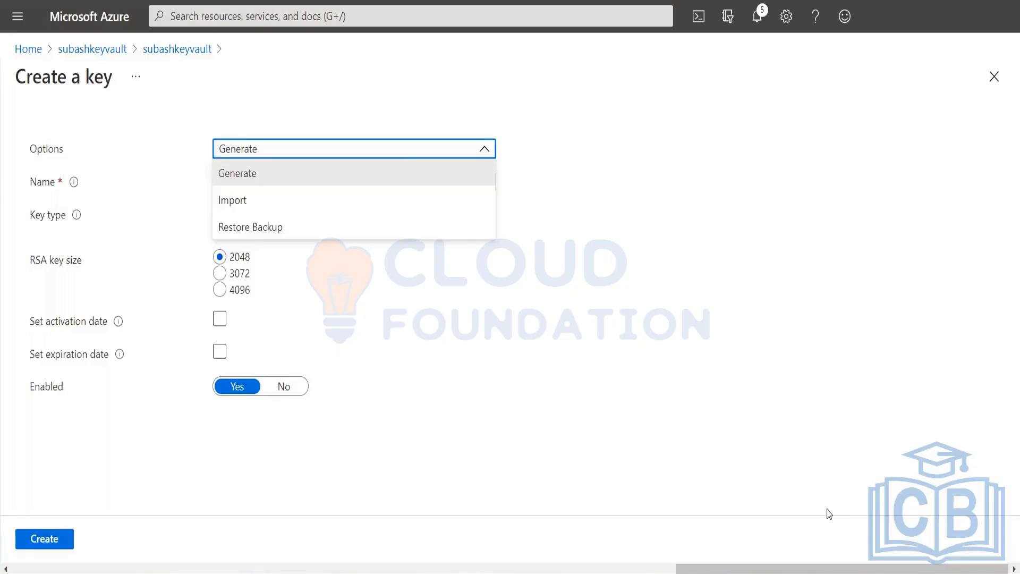
- Generate a 2048-bit RSA key named subashkey1 in the key vault, enabled and without activation or expiration dates
click(428, 314)
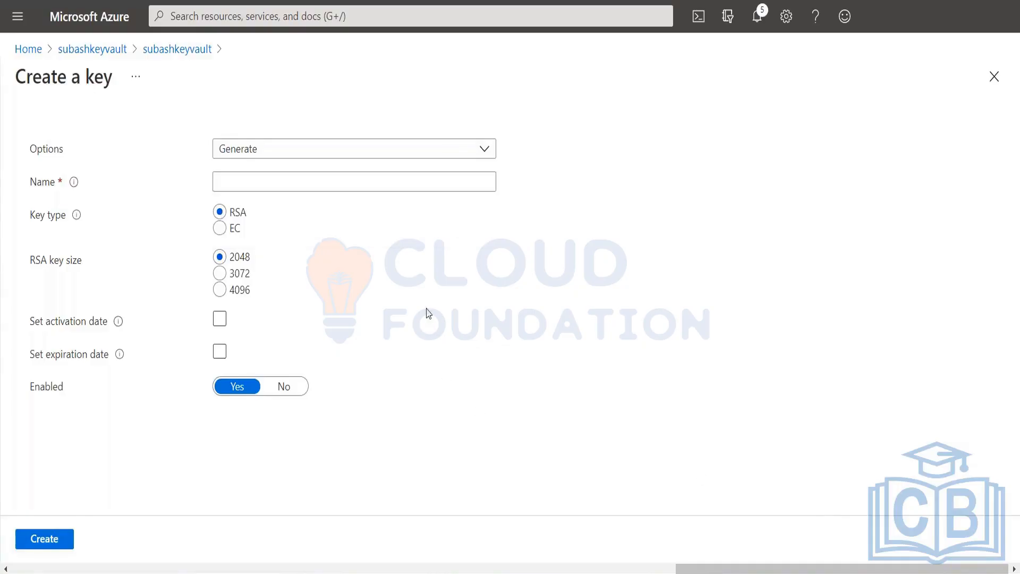
click(314, 180)
text(s)
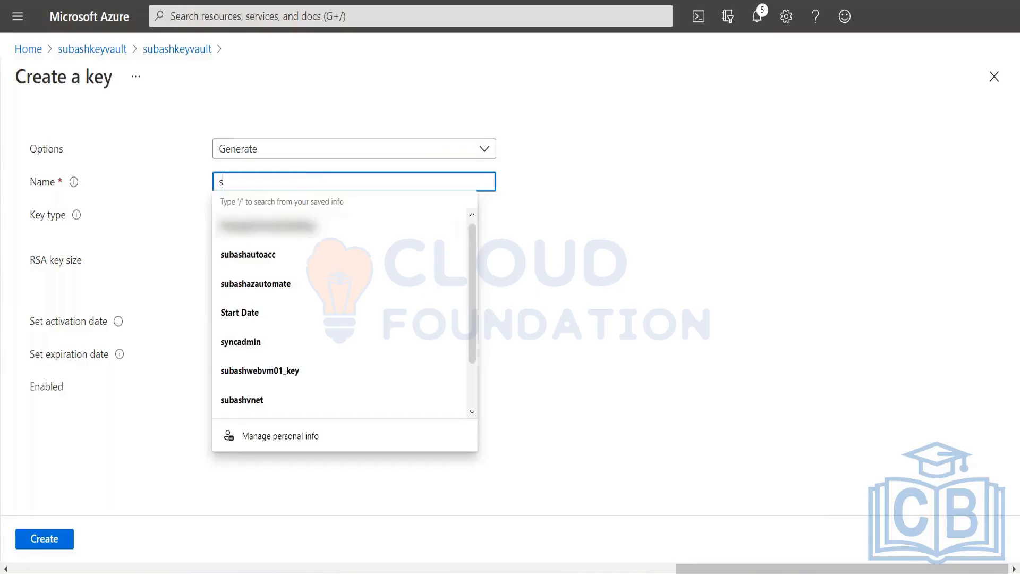
text(ubashkey1)
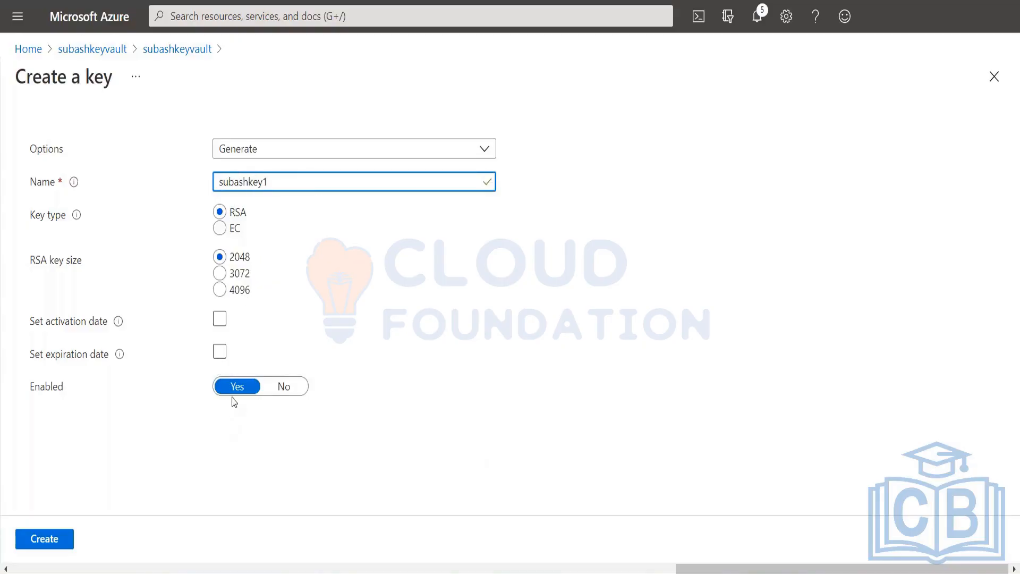
click(64, 546)
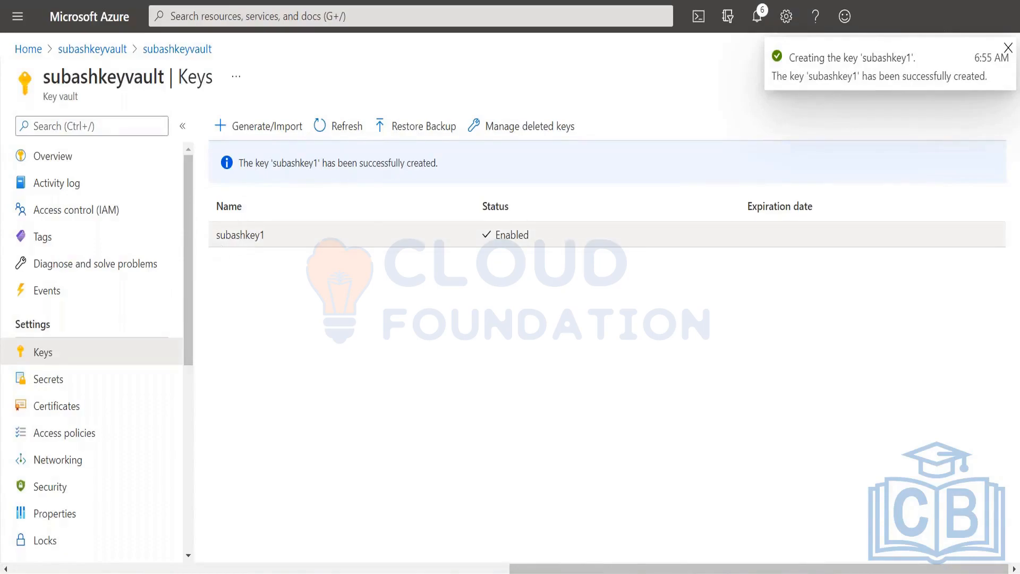
- Start a new storage account in the AZ500LAB131415 resource group and name it subashstore0705
click(17, 17)
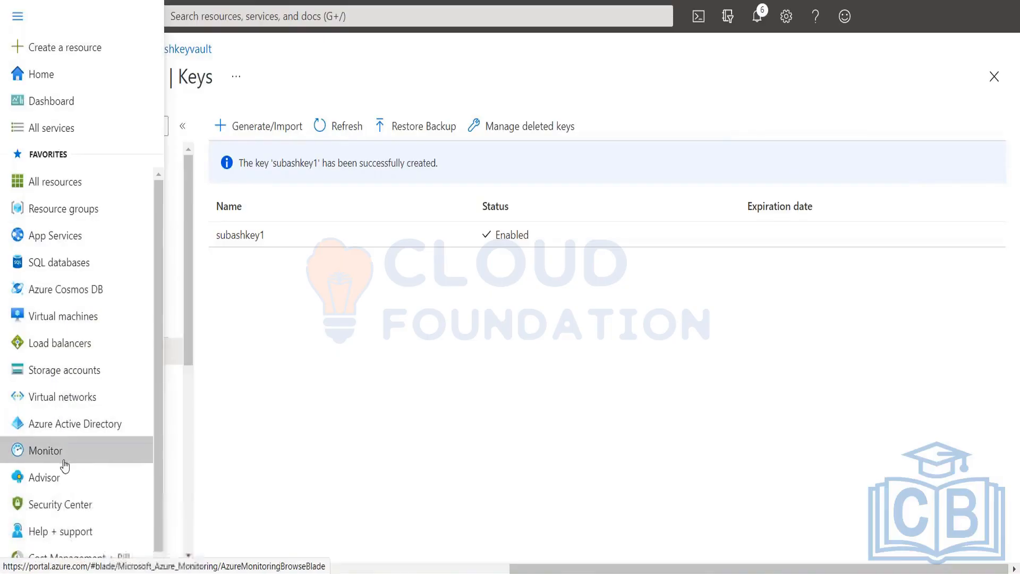
click(60, 372)
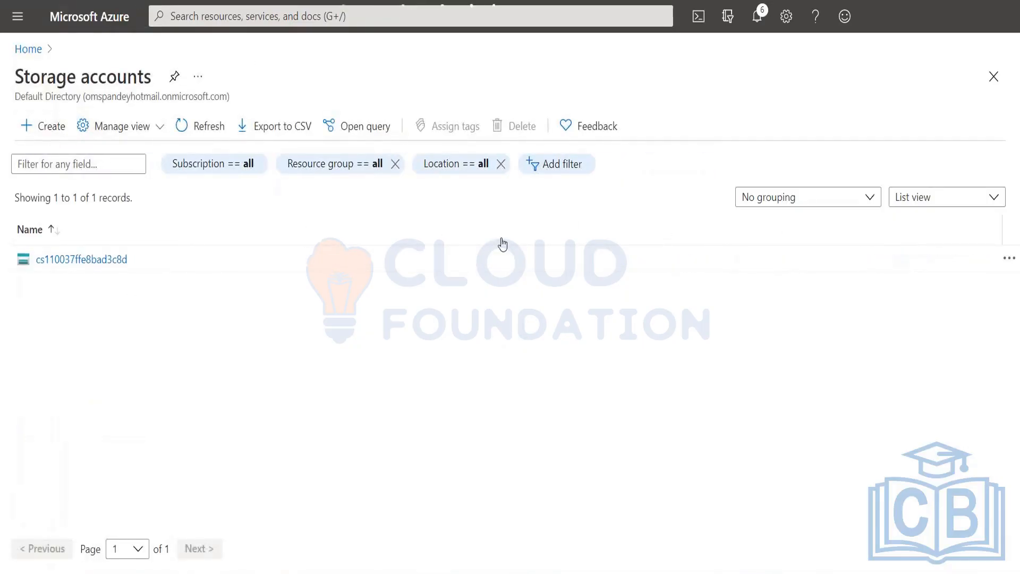
click(502, 257)
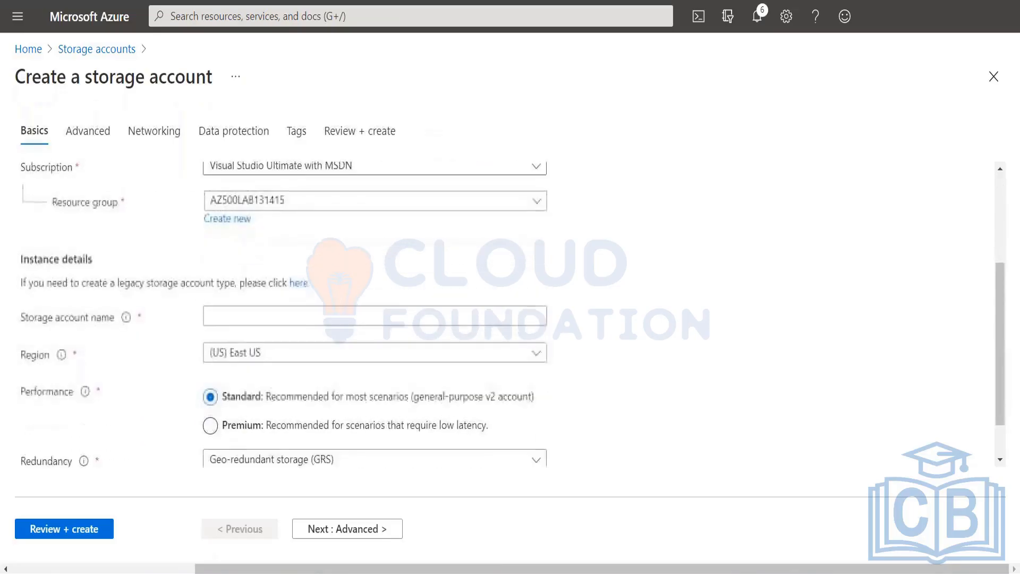
click(259, 309)
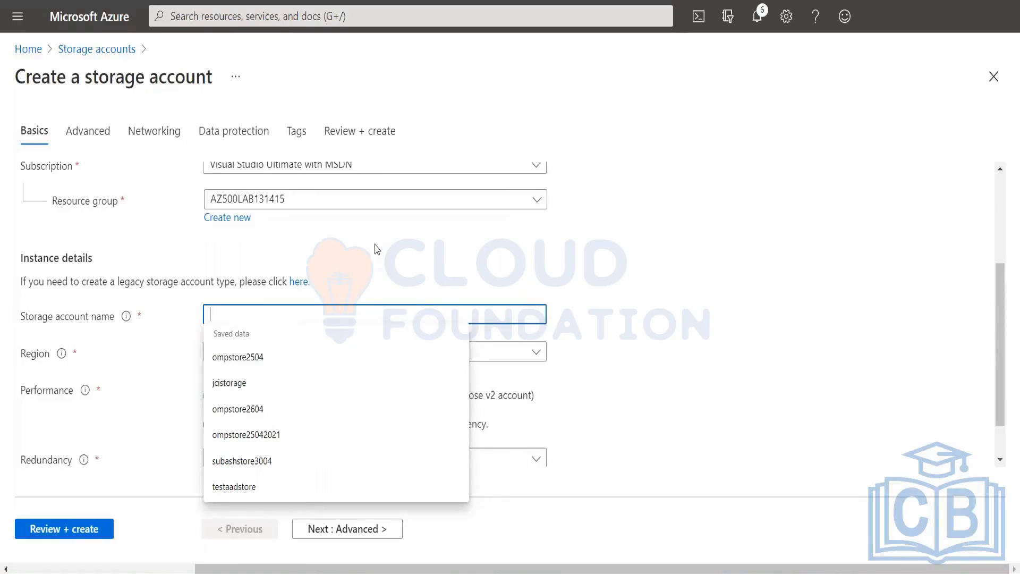
text(su)
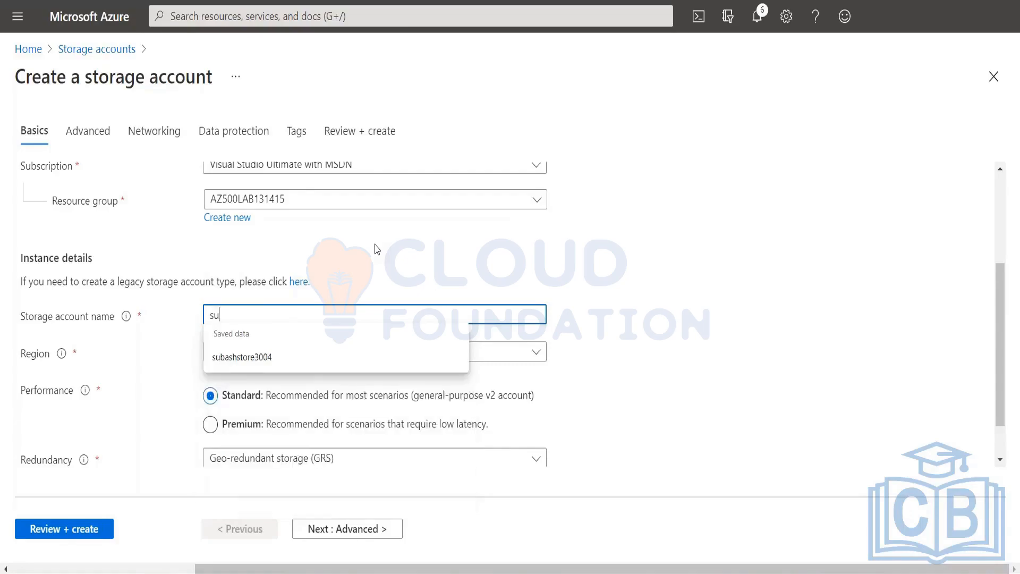
text(bashstore0)
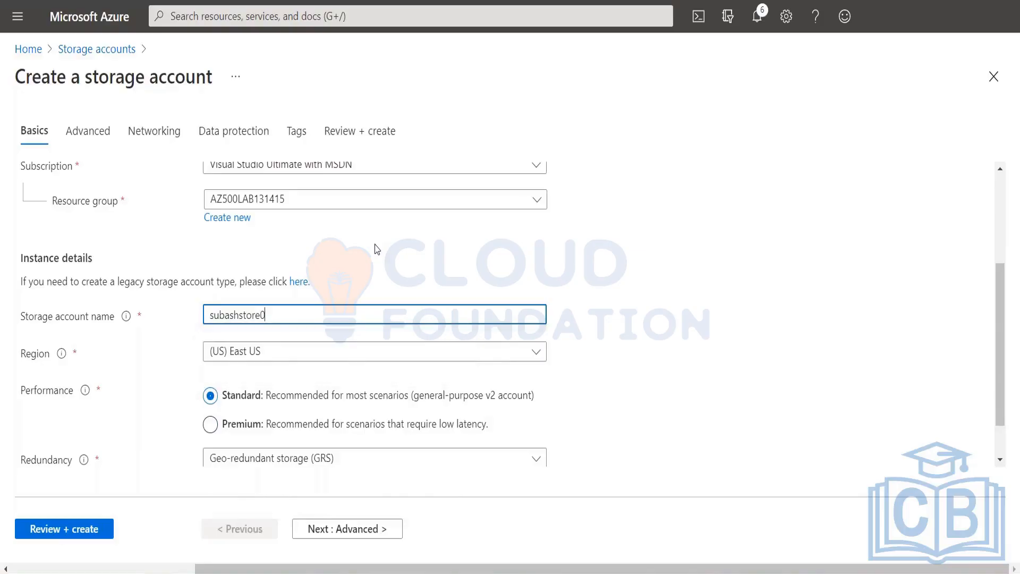
text(705)
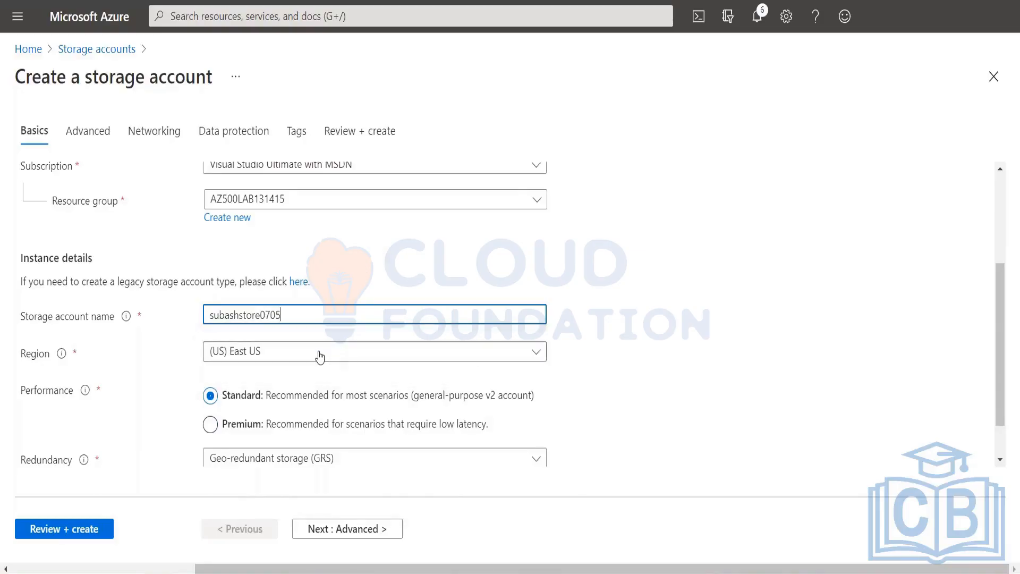
- Set the storage account's region to (Asia Pacific) Southeast Asia by filtering the available regions
click(319, 357)
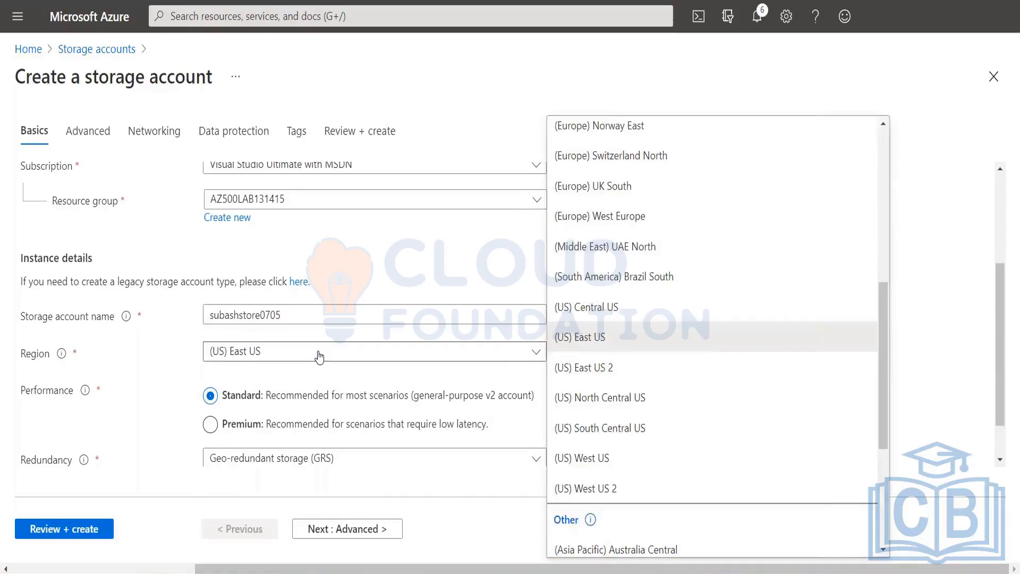
scroll(665, 350, down, 5)
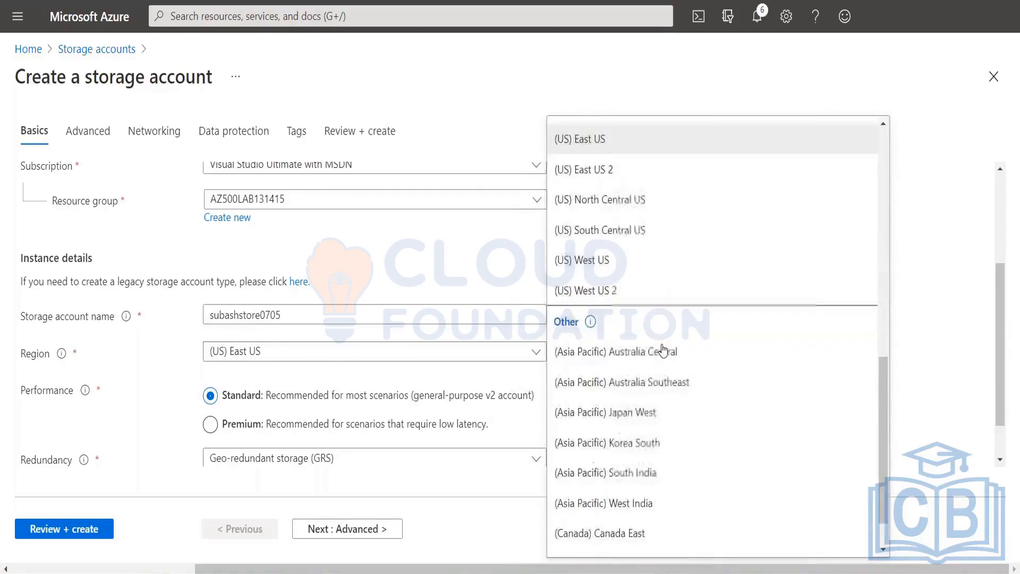
scroll(611, 510, up, 5)
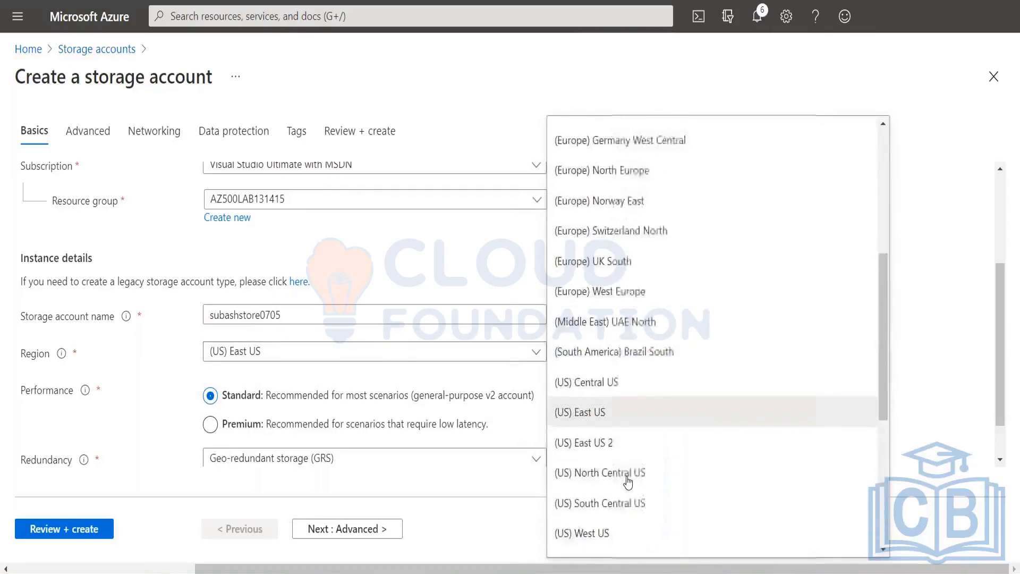
scroll(628, 482, up, 6)
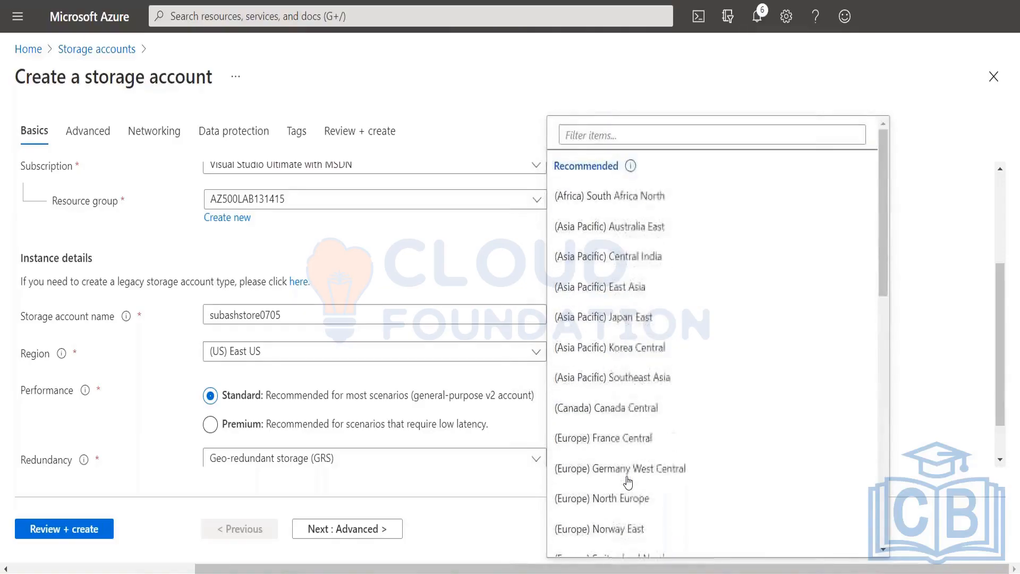
click(629, 128)
text(s)
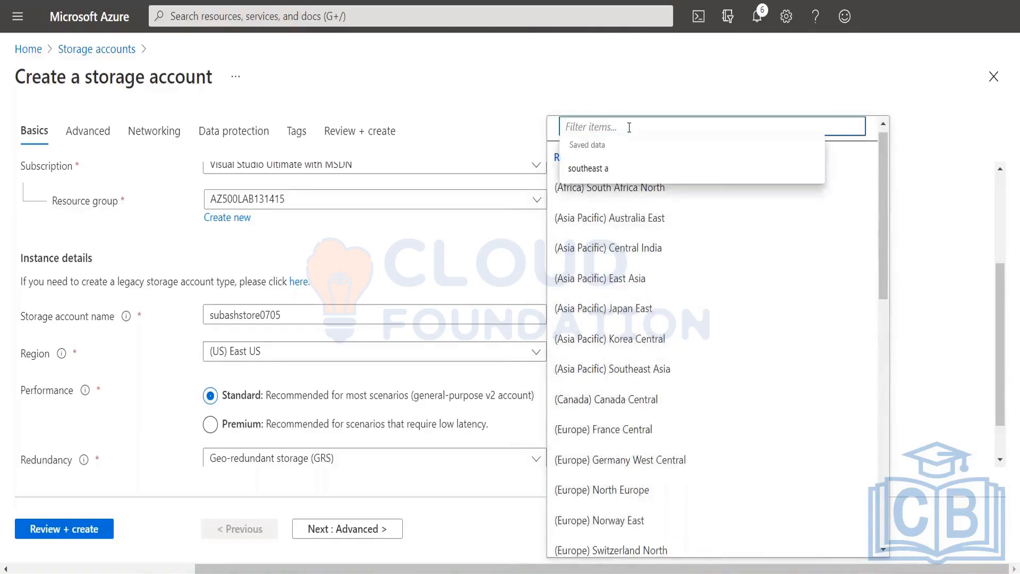
text(outhe)
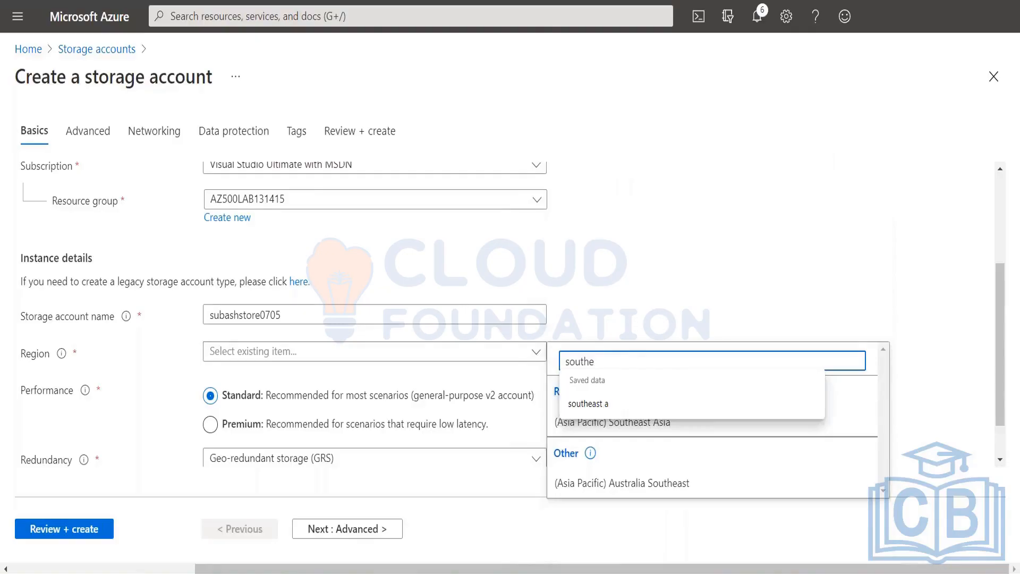
click(618, 422)
- Set the storage account's redundancy to Locally-redundant storage (LRS), create the account and refresh its deployment status
scroll(290, 386, down, 1)
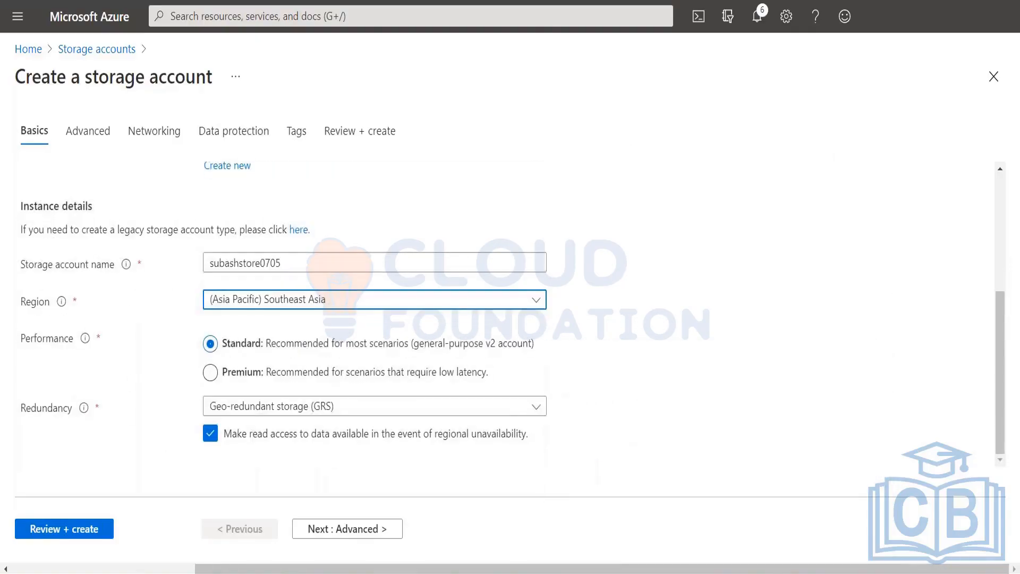
click(242, 408)
click(227, 179)
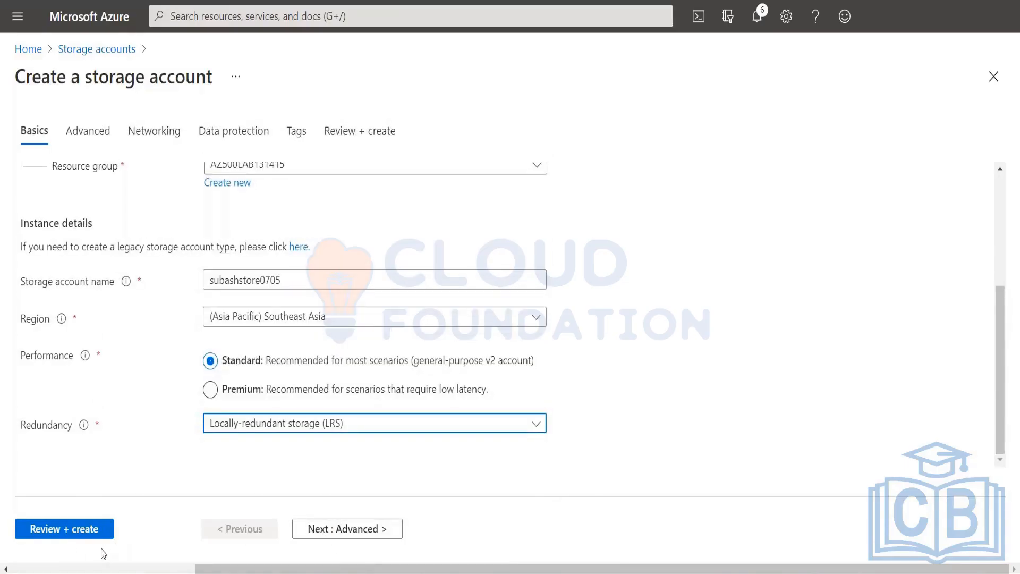
click(92, 531)
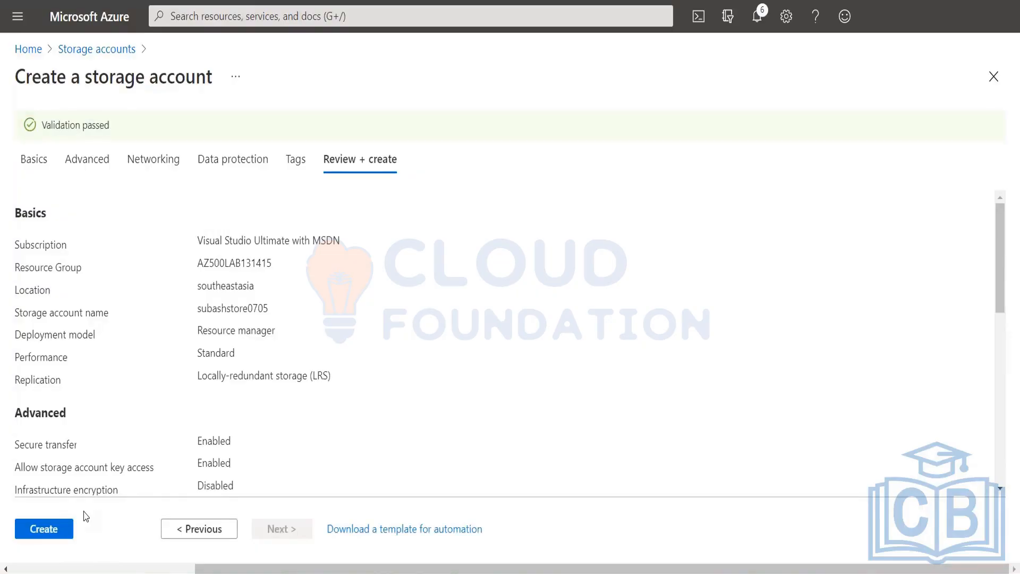
click(59, 531)
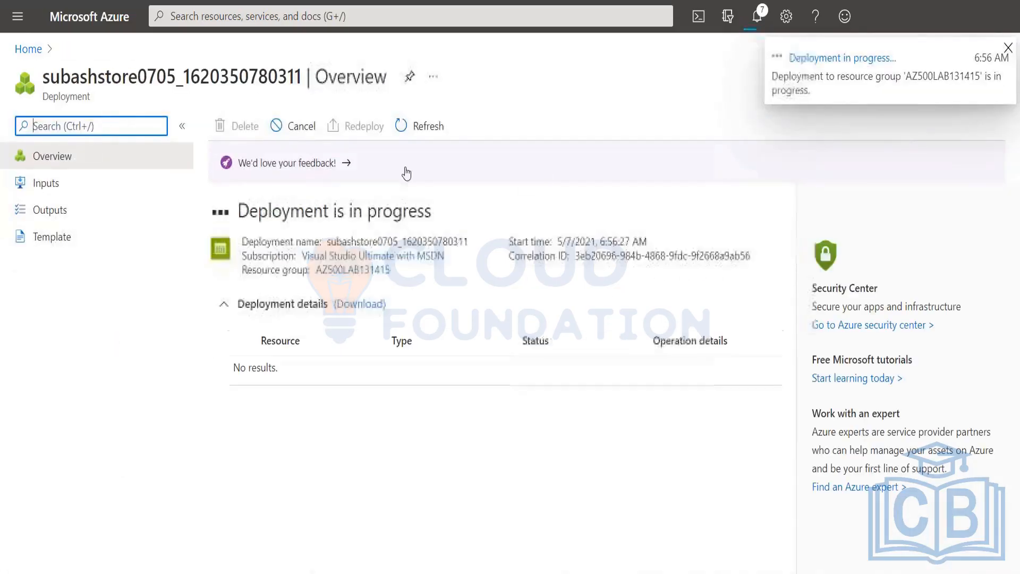
click(415, 128)
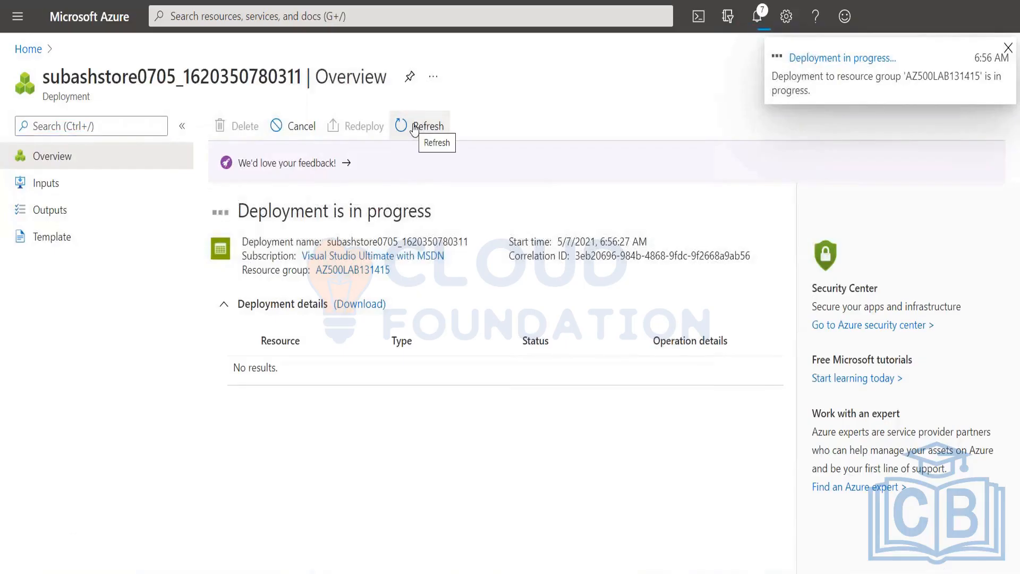
- Find the Disks service and start a new managed disk in the AZ500LAB131415 resource group
click(251, 21)
text(d)
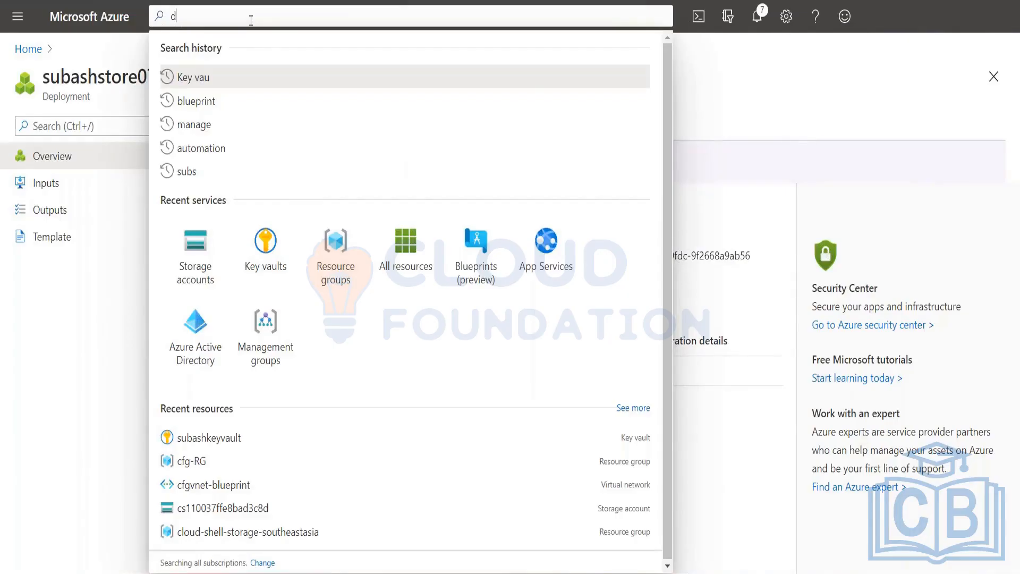
text(isk)
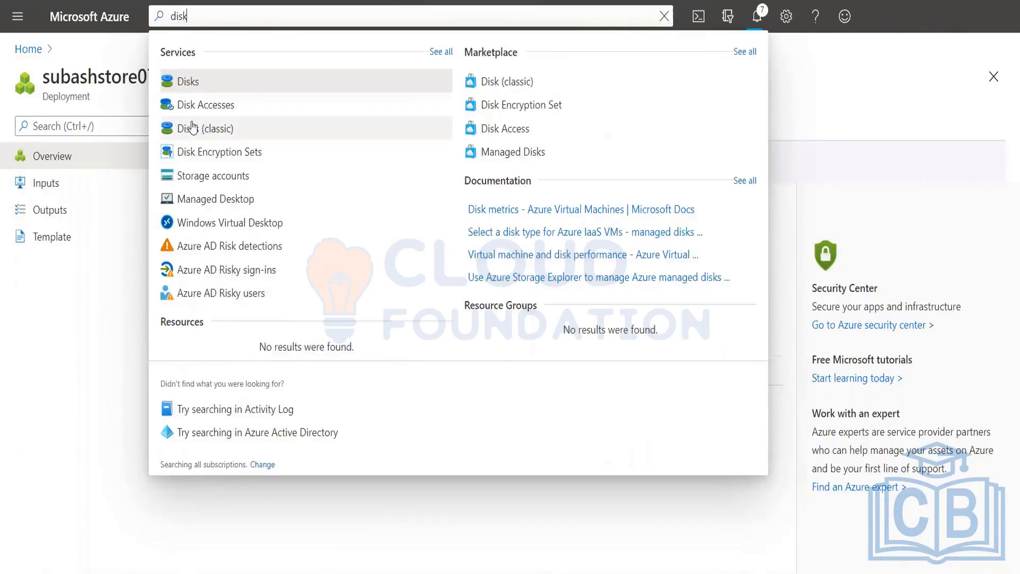
click(196, 86)
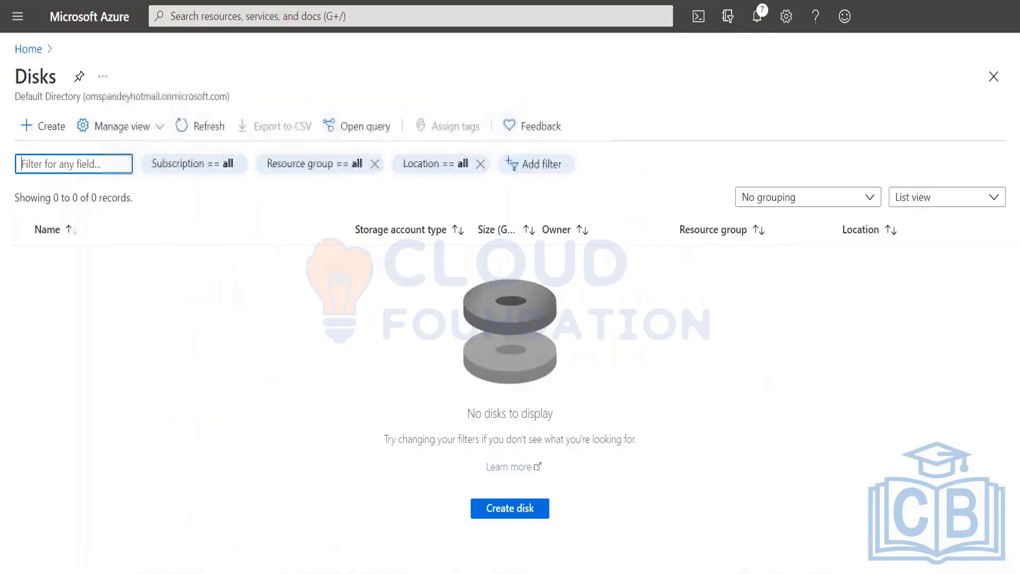
click(519, 509)
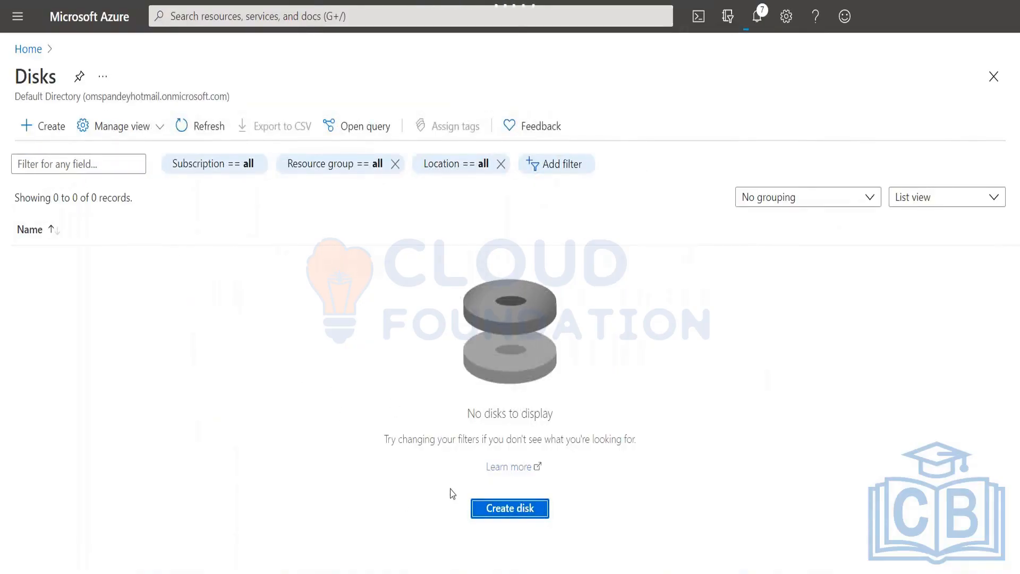
click(491, 506)
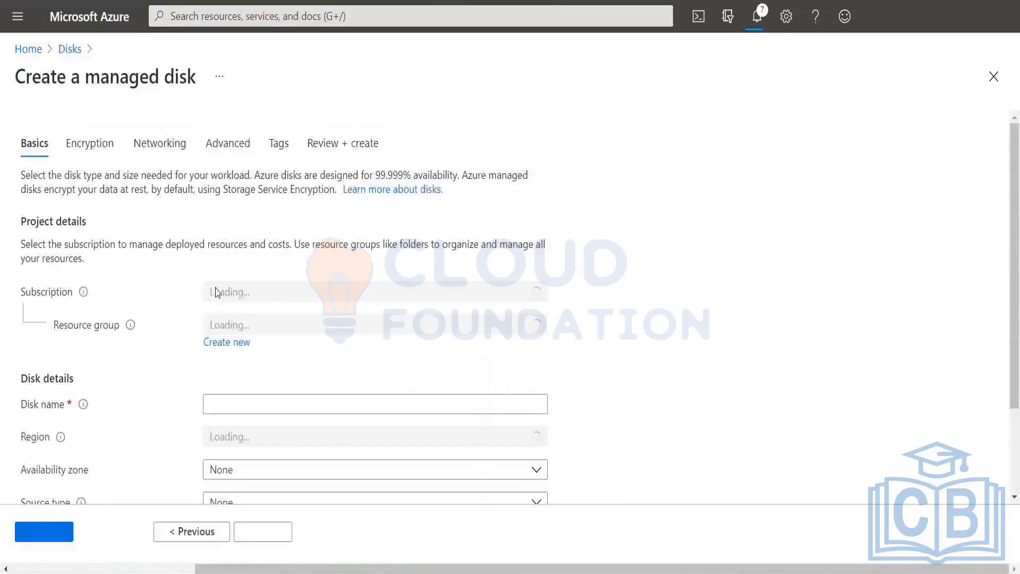
click(457, 325)
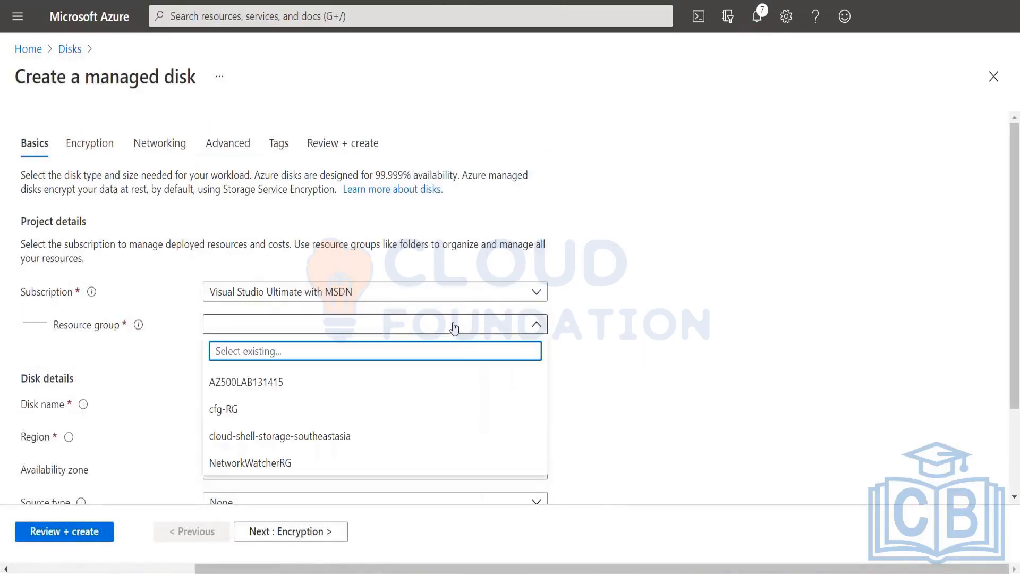
click(248, 382)
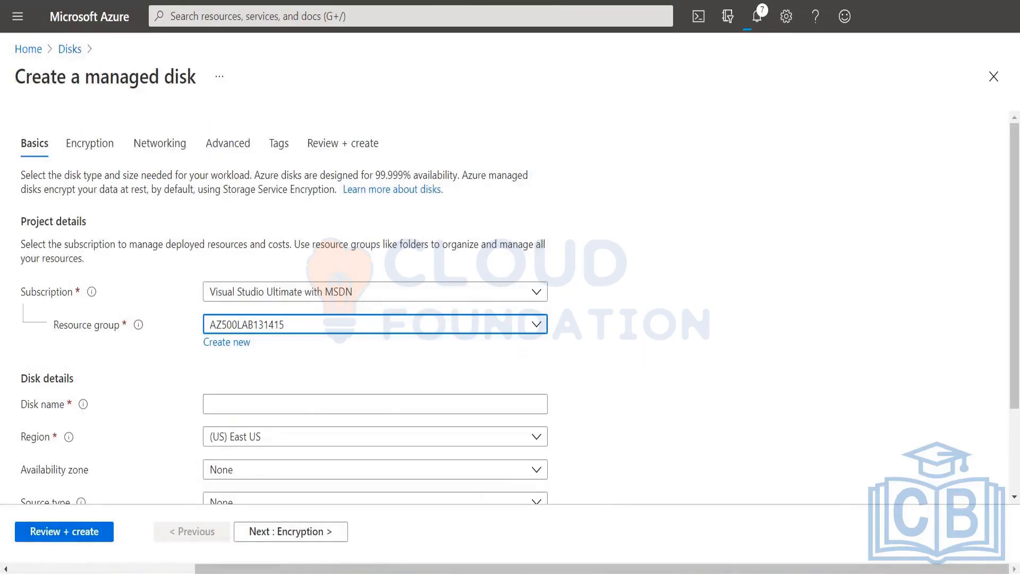
- Change the managed disk's resource group to cfg-RG and name the disk subashdisk1
scroll(393, 395, down, 1)
click(371, 268)
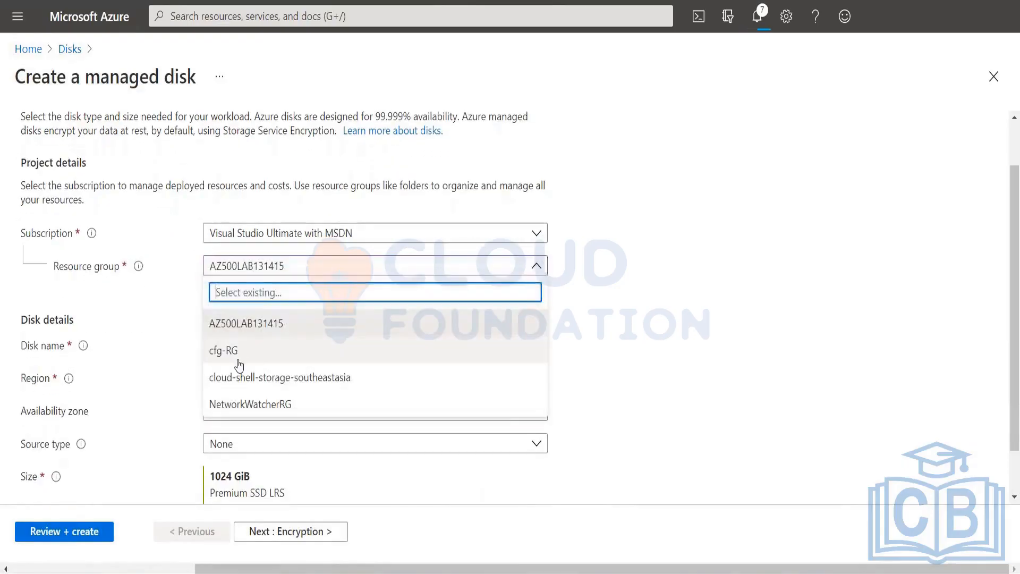
click(238, 351)
click(293, 346)
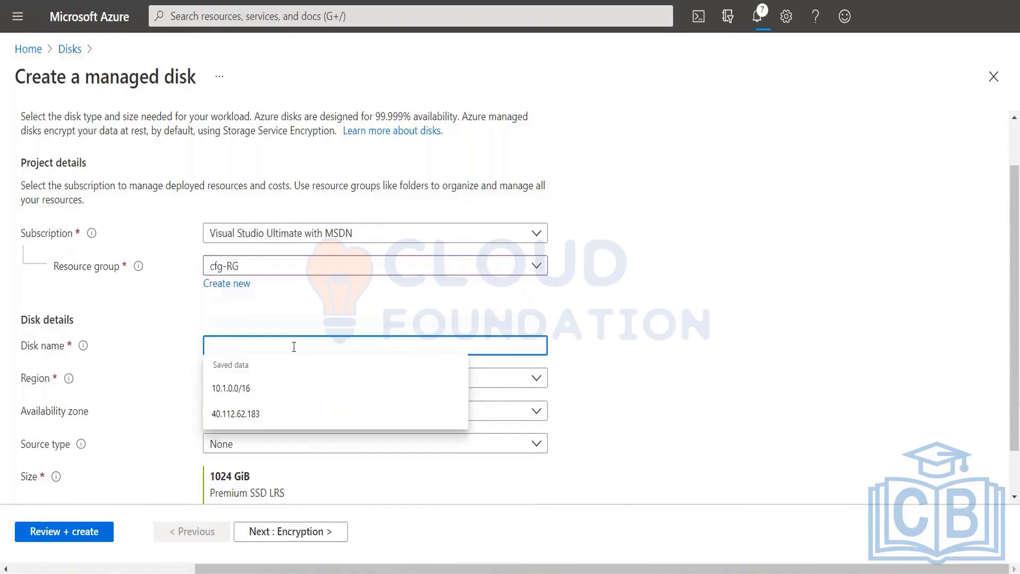
text(subash)
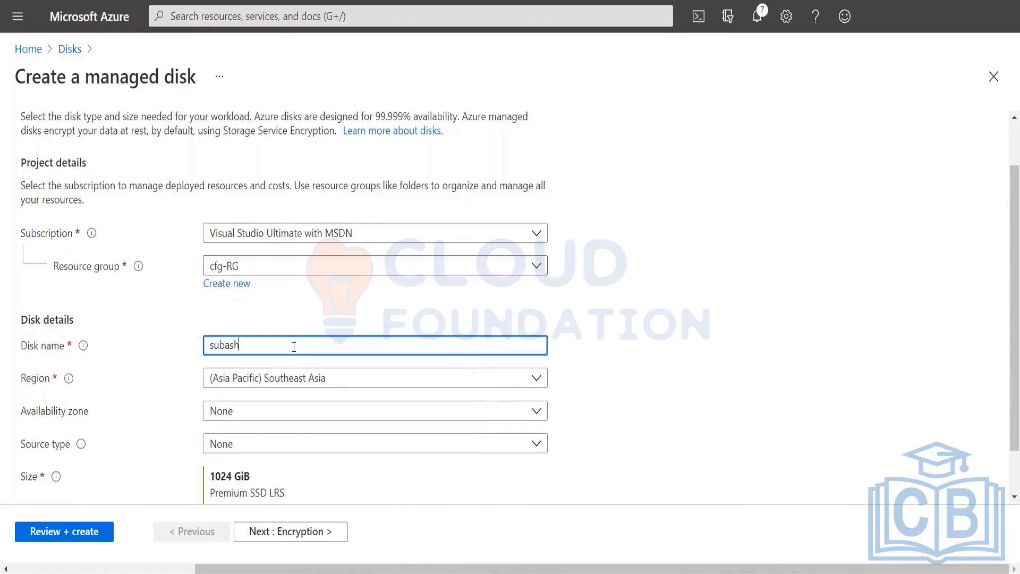
text(disk1)
- Examine the available source types for the managed disk without changing the selection
scroll(349, 429, down, 1)
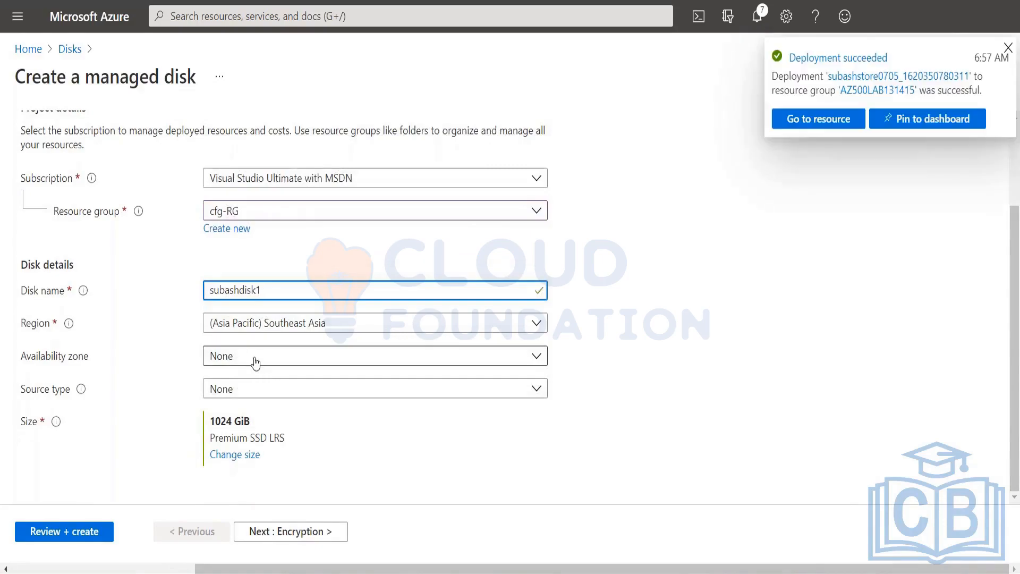
click(246, 396)
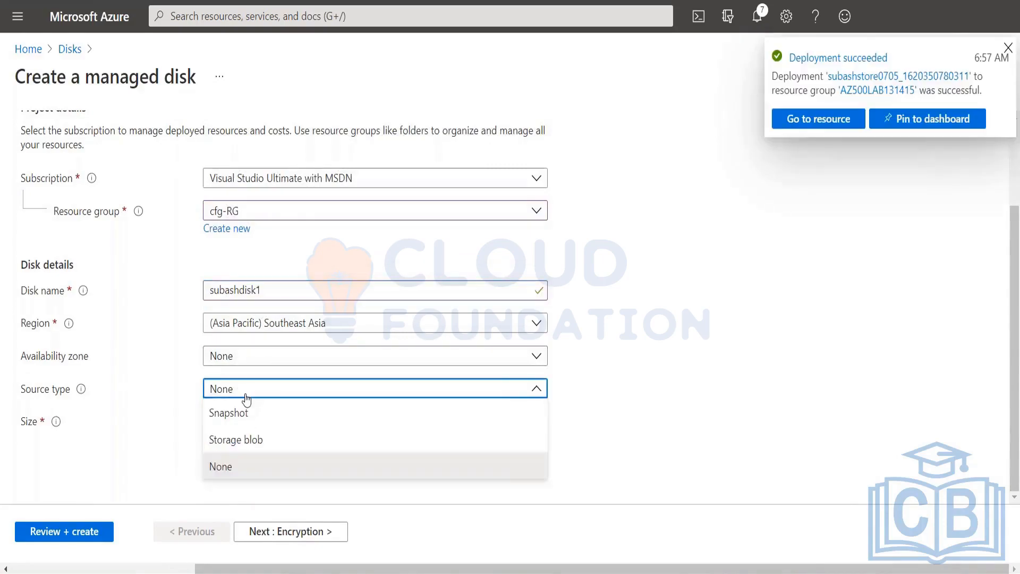
click(247, 399)
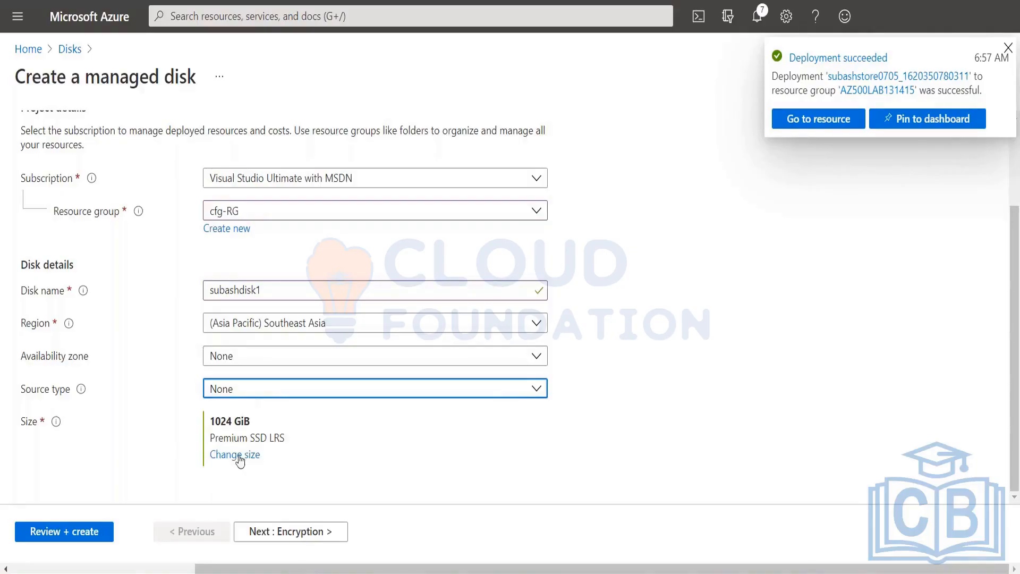
click(240, 392)
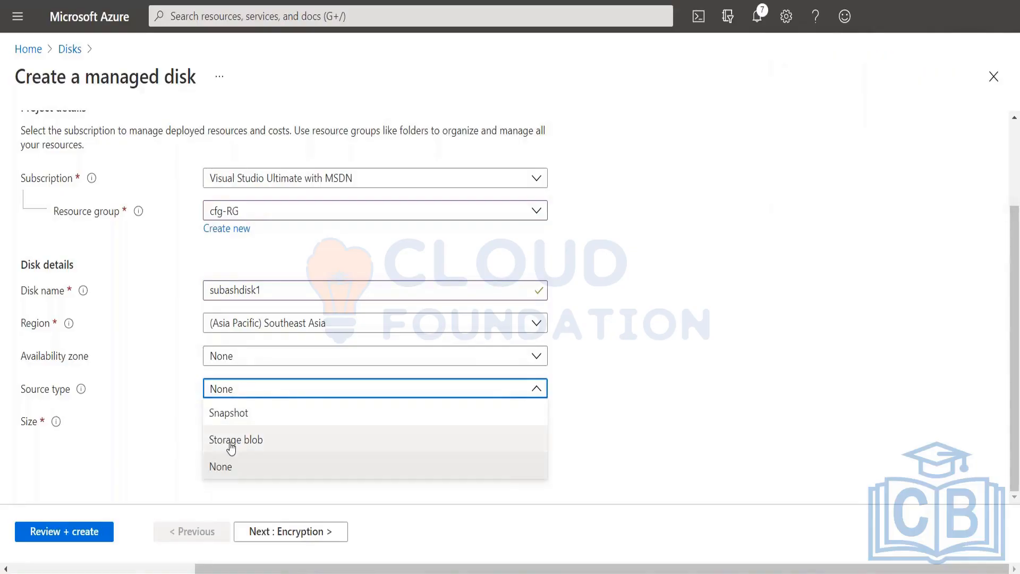
click(637, 428)
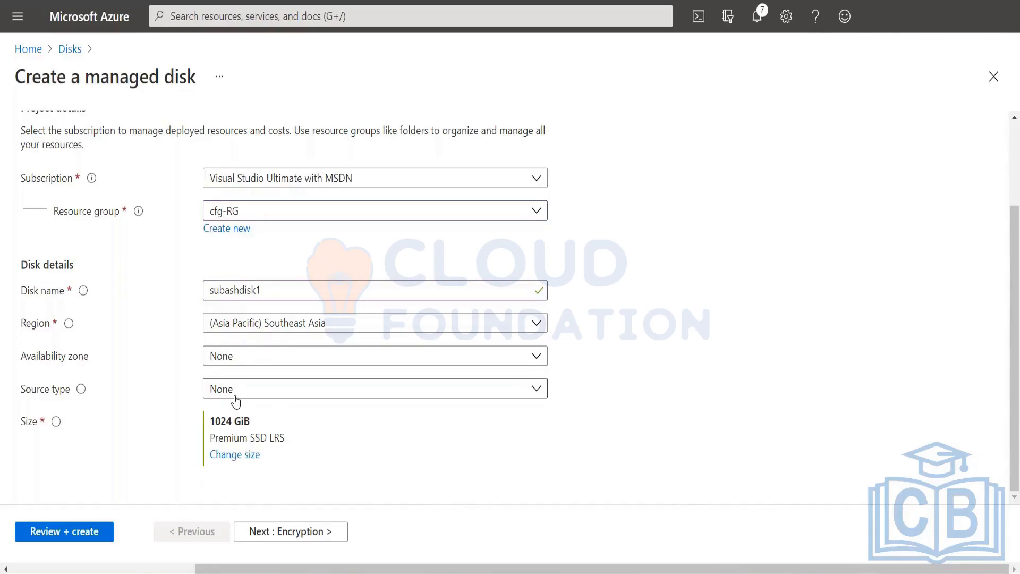
- Set the disk's SKU to Standard HDD (locally-redundant storage) and its size to 256 GiB
click(241, 461)
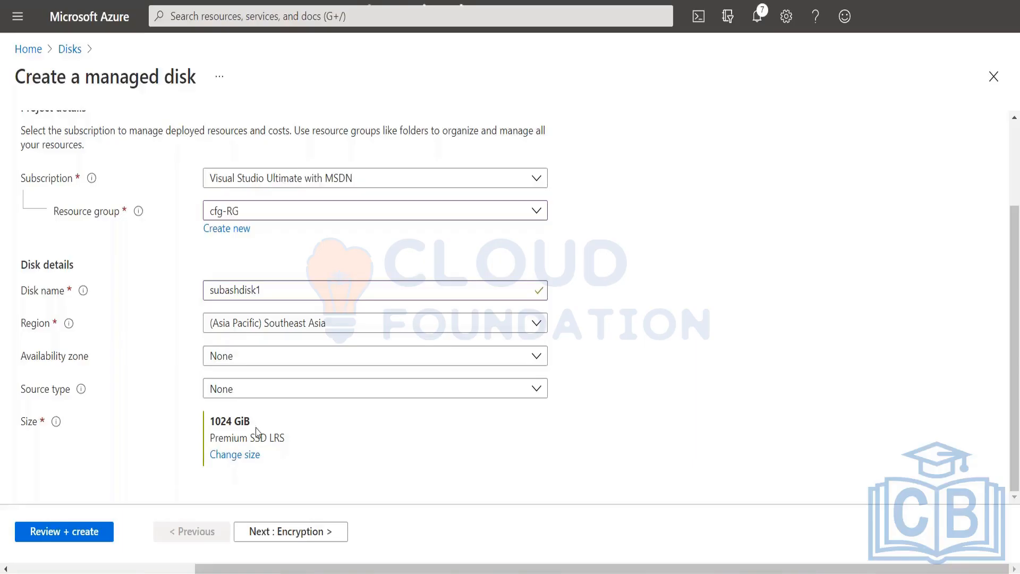
click(53, 185)
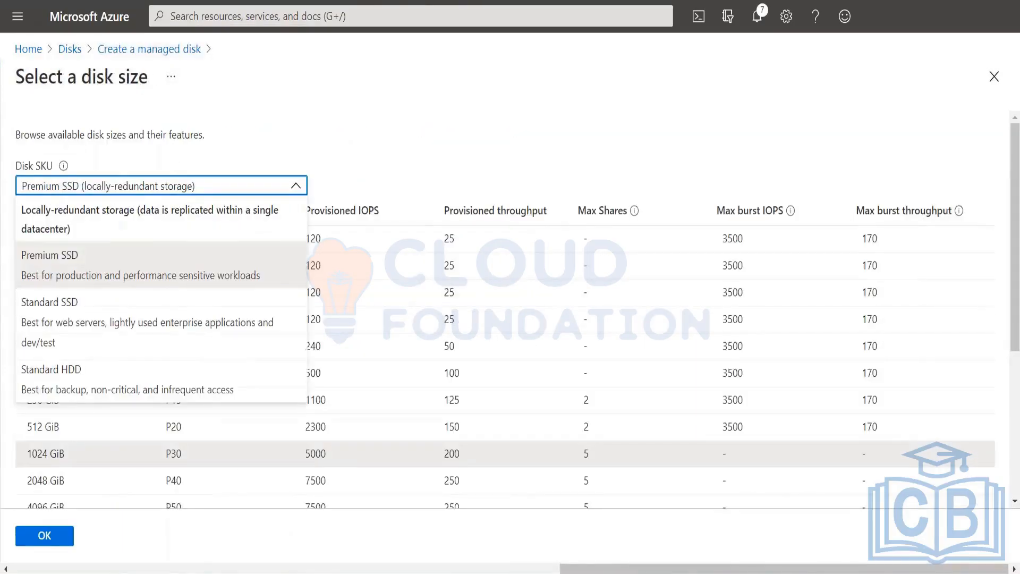
click(74, 372)
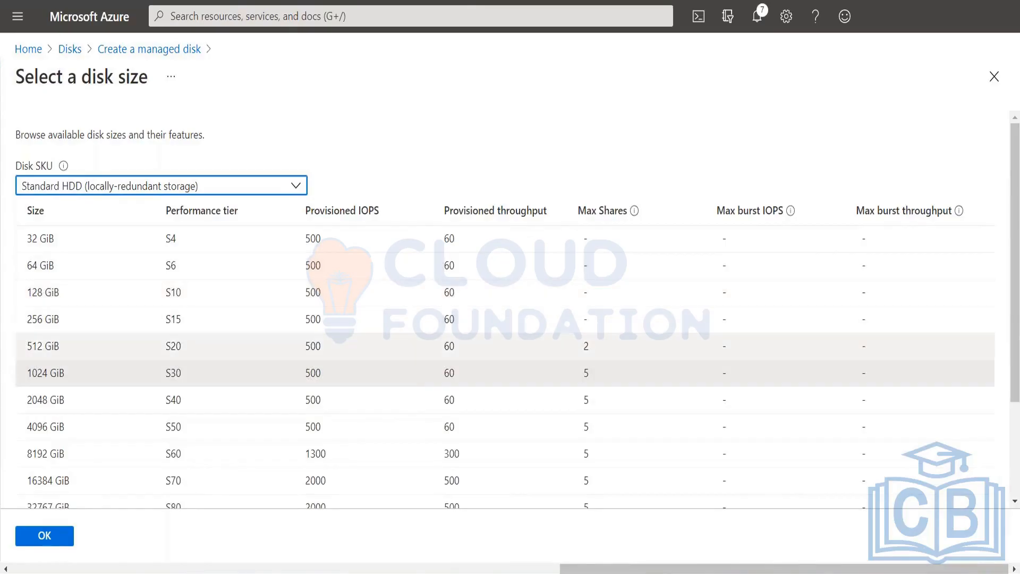
click(39, 321)
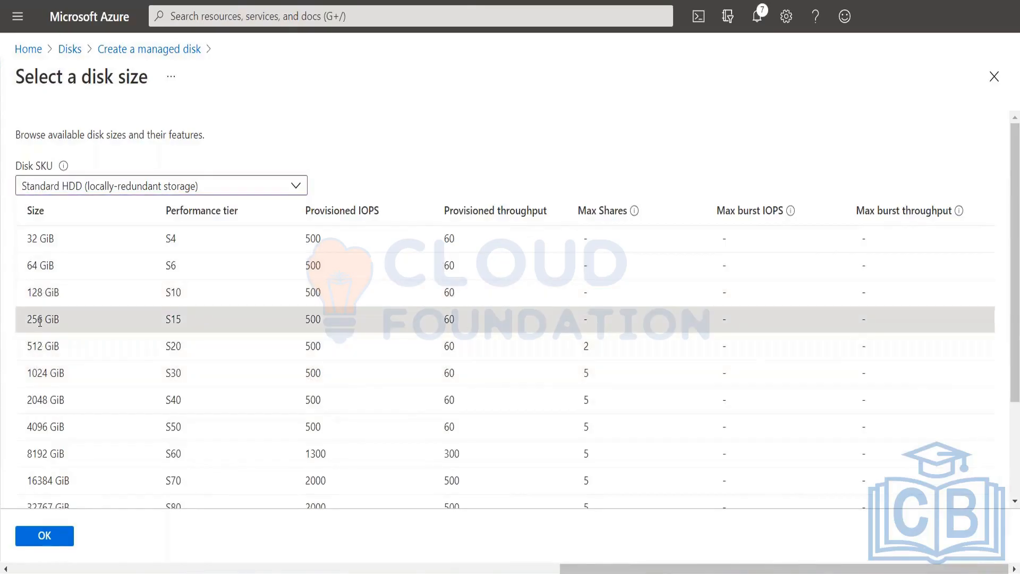
click(38, 540)
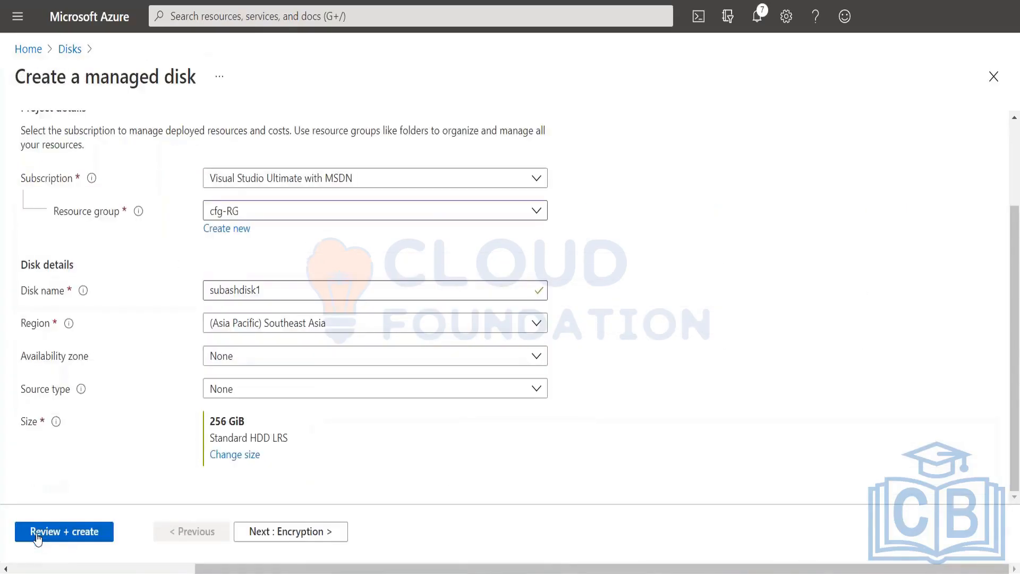
- Set the disk's encryption type to Double encryption with platform-managed and customer-managed keys, and check for available disk encryption sets
click(283, 533)
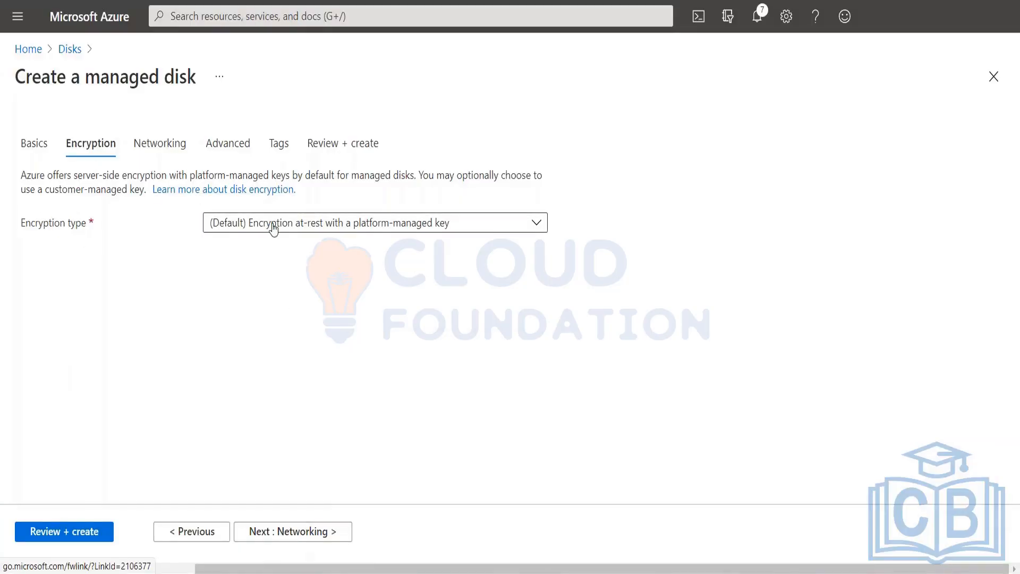
click(295, 223)
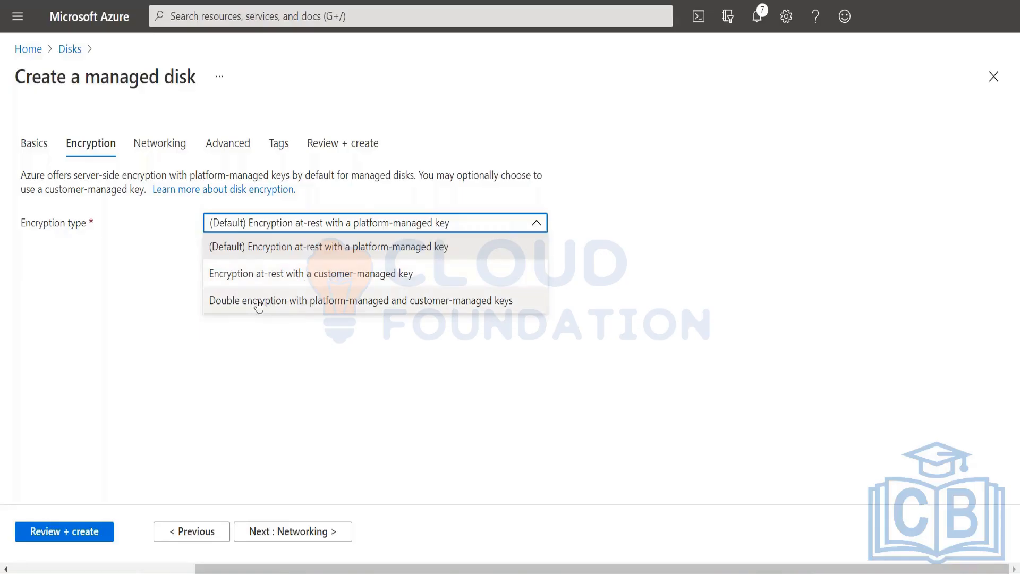
click(289, 310)
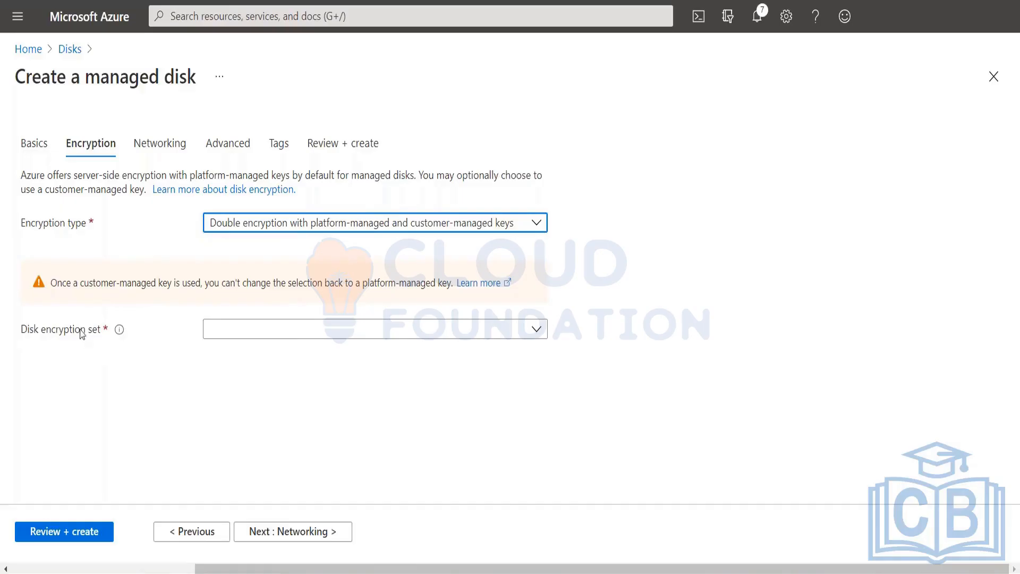
click(231, 337)
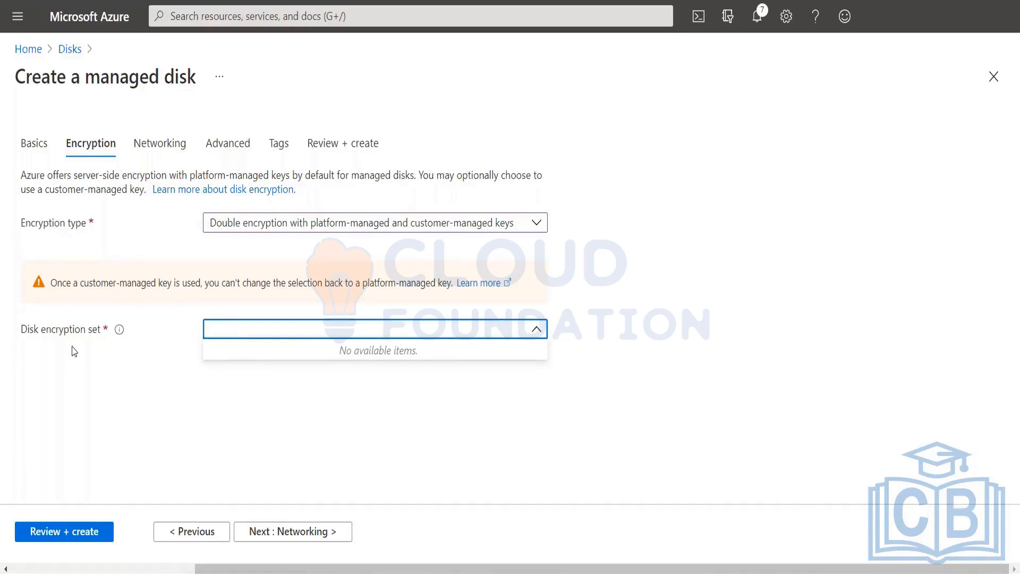
- Find the Disk Encryption Sets service and start creating a new disk encryption set
click(231, 11)
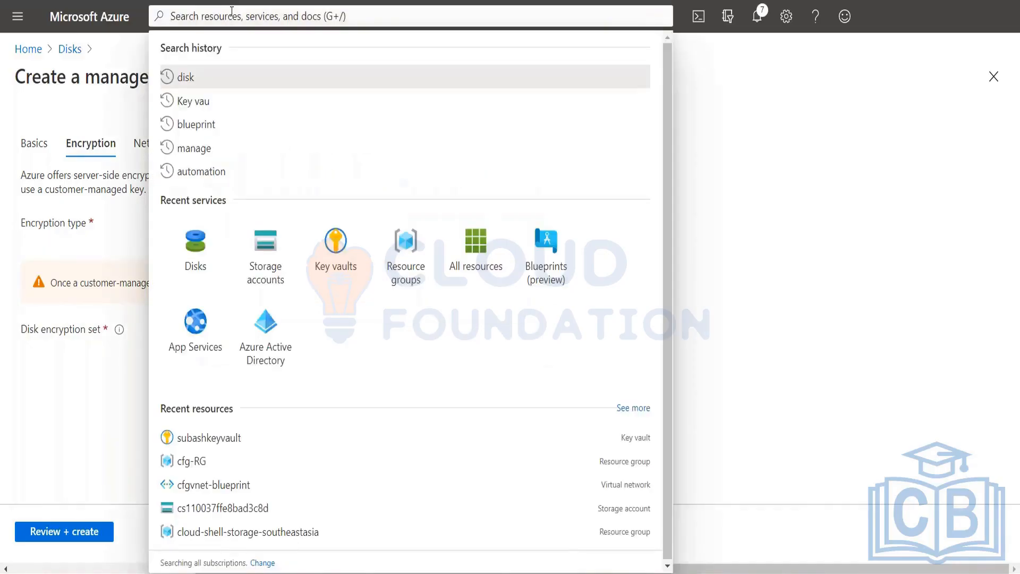
text(di)
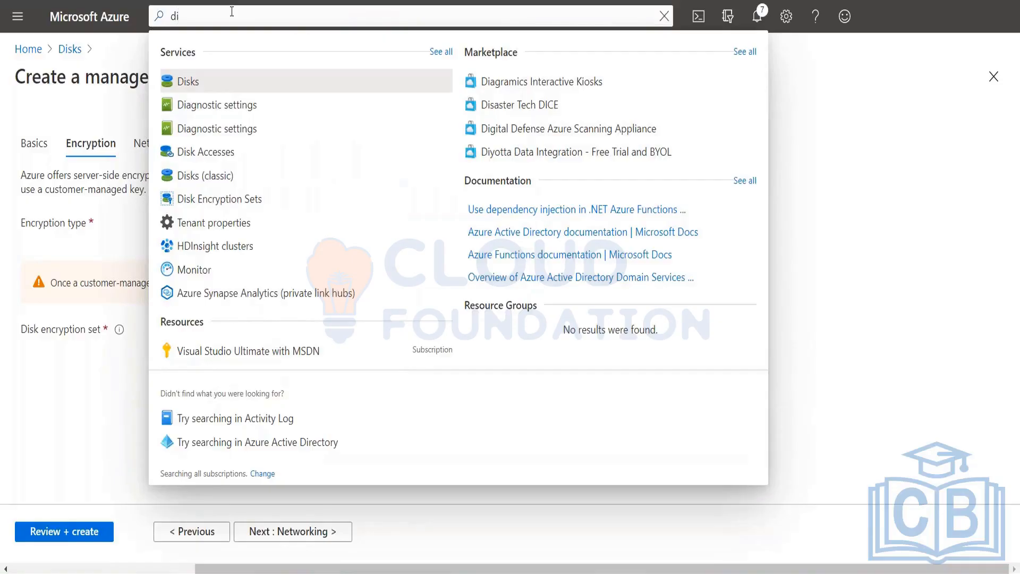
text(sk )
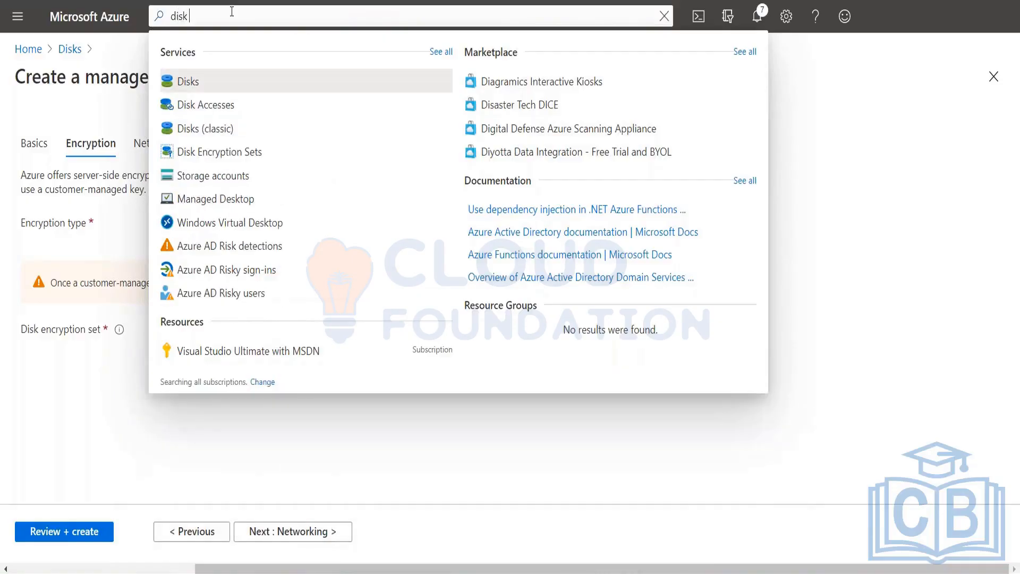
text(encr)
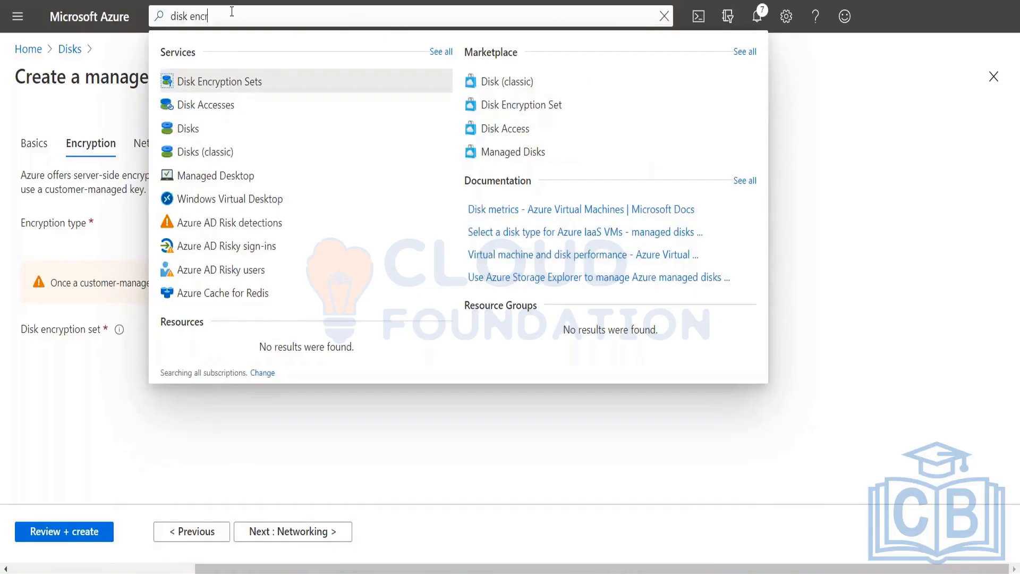
text(ypt)
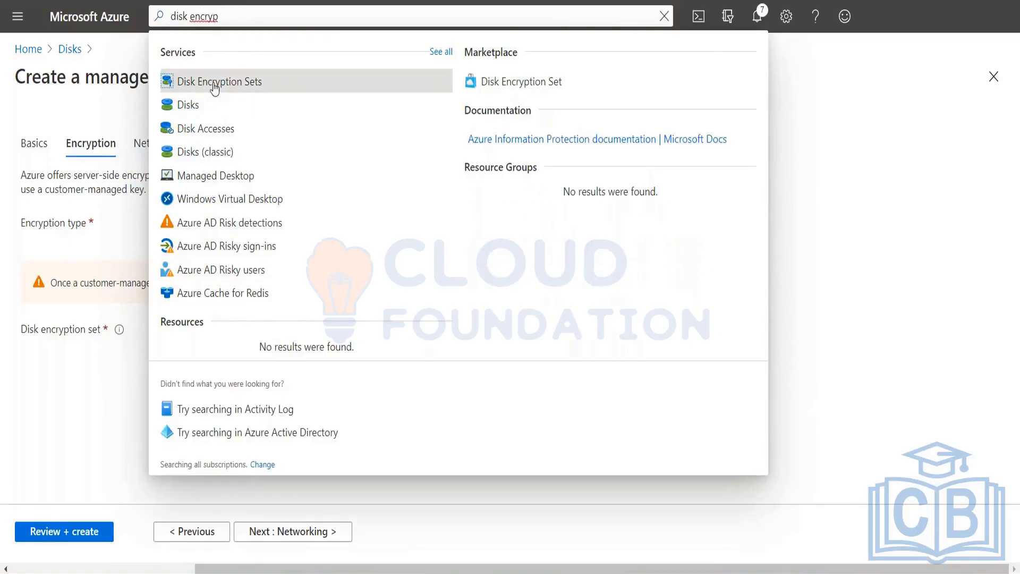
click(211, 83)
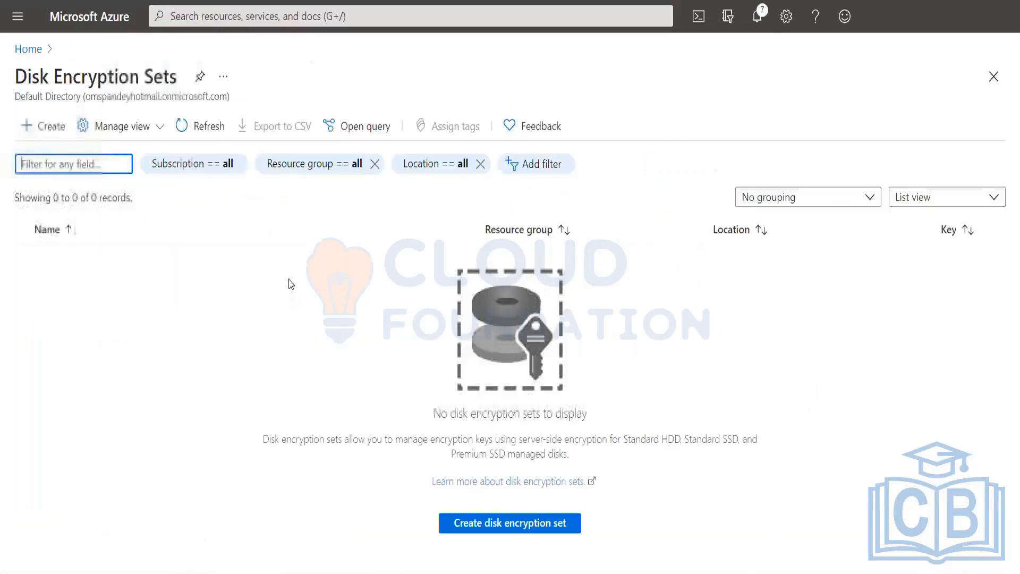
click(523, 529)
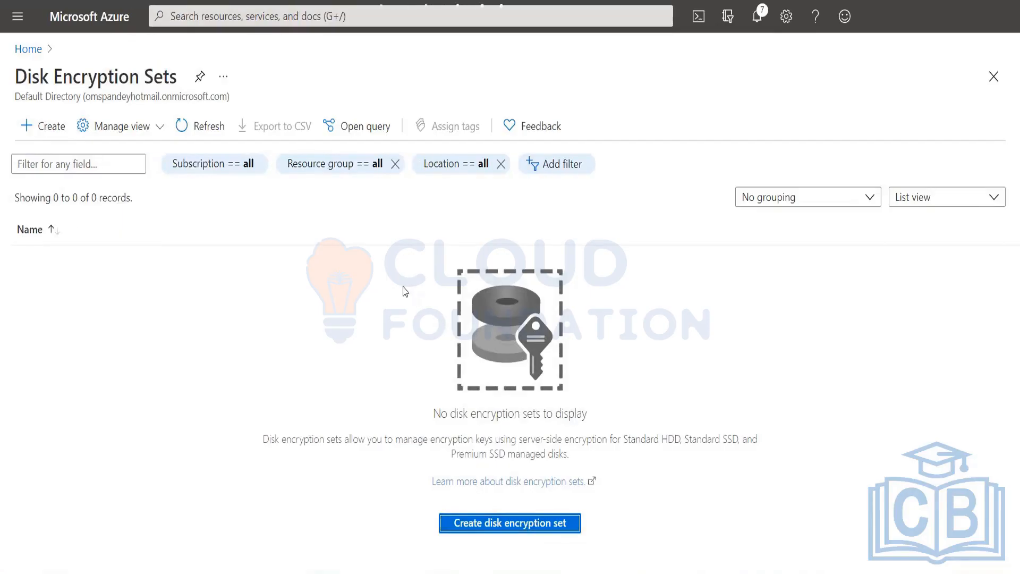
- Assign the disk encryption set to the cfg-RG resource group and name it subashencset
scroll(387, 344, down, 2)
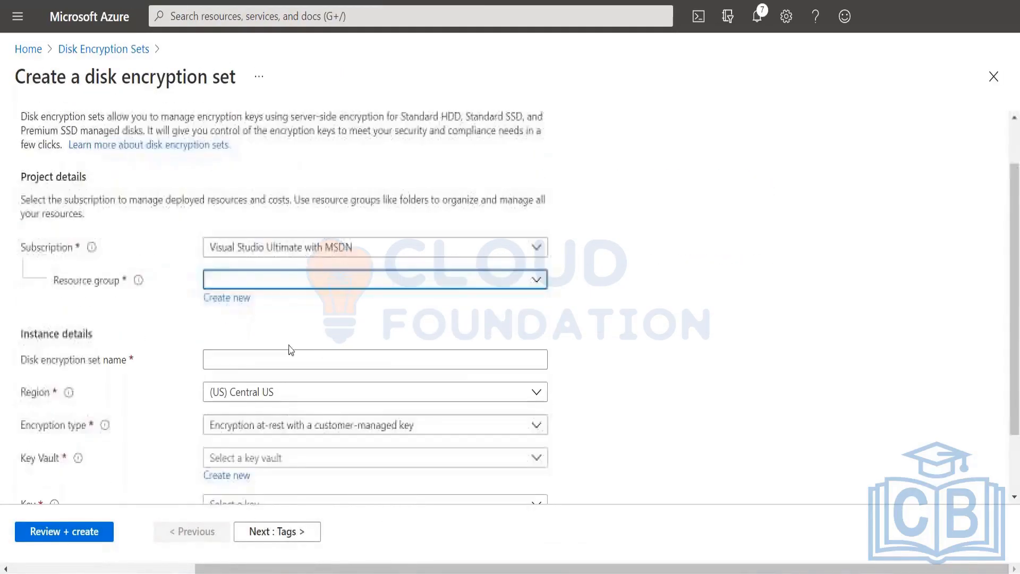
click(266, 284)
click(234, 365)
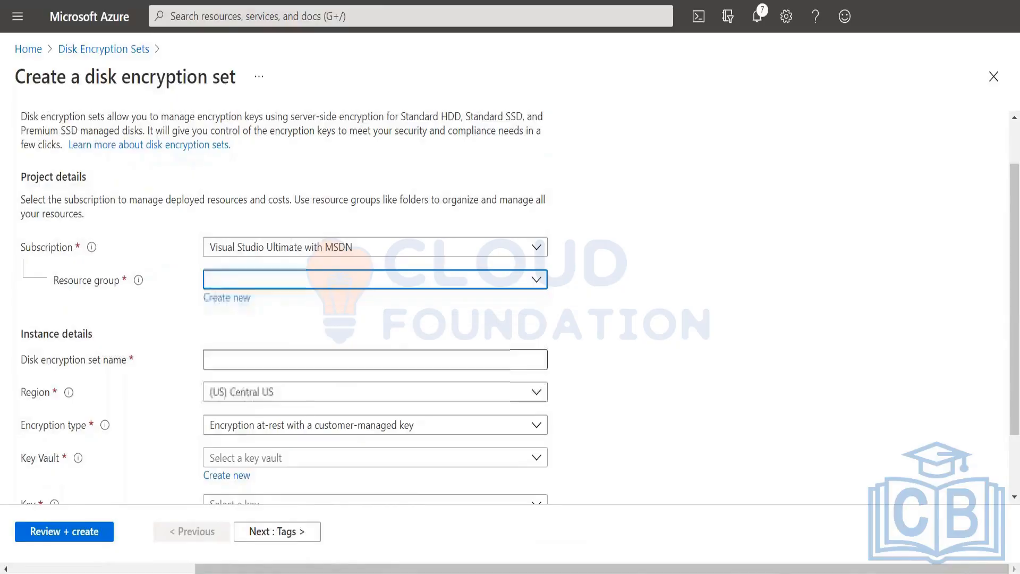
click(244, 359)
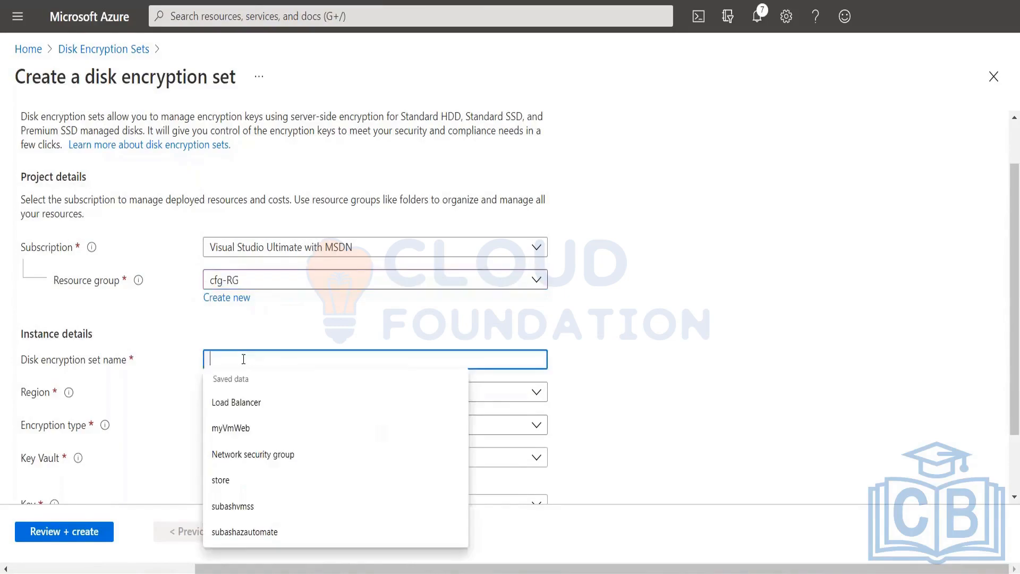
text(sub)
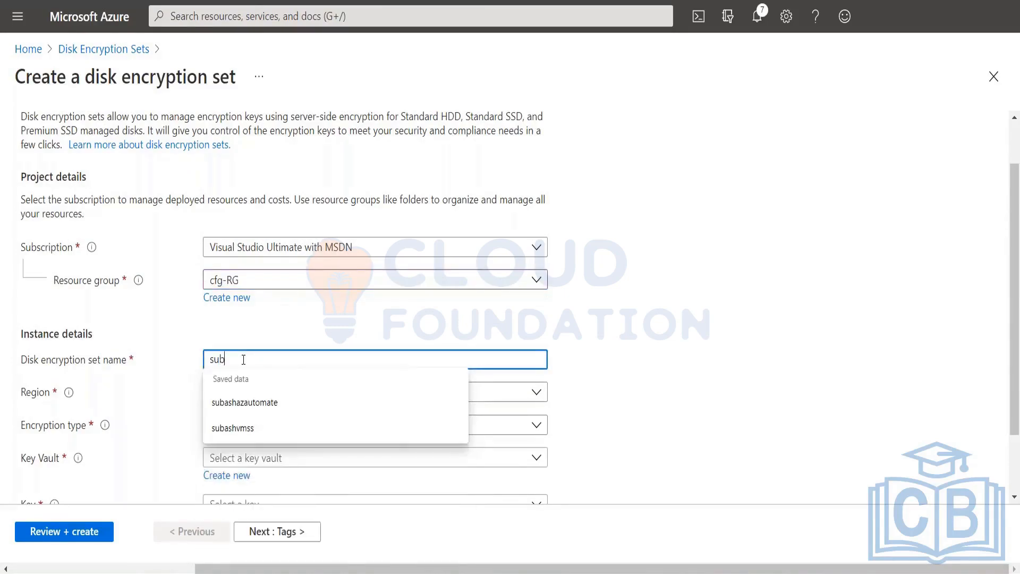
text(ashenc)
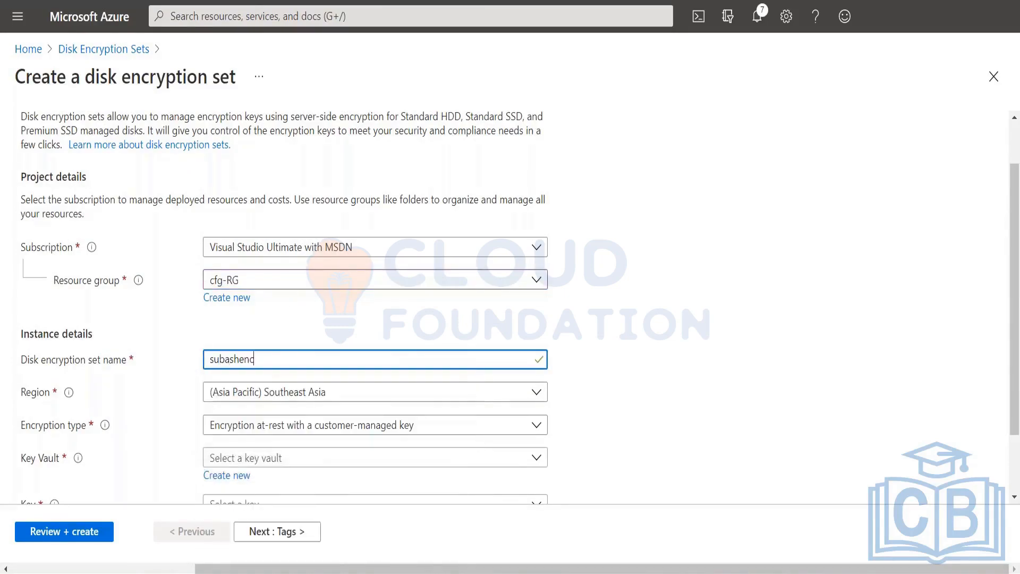
text(set)
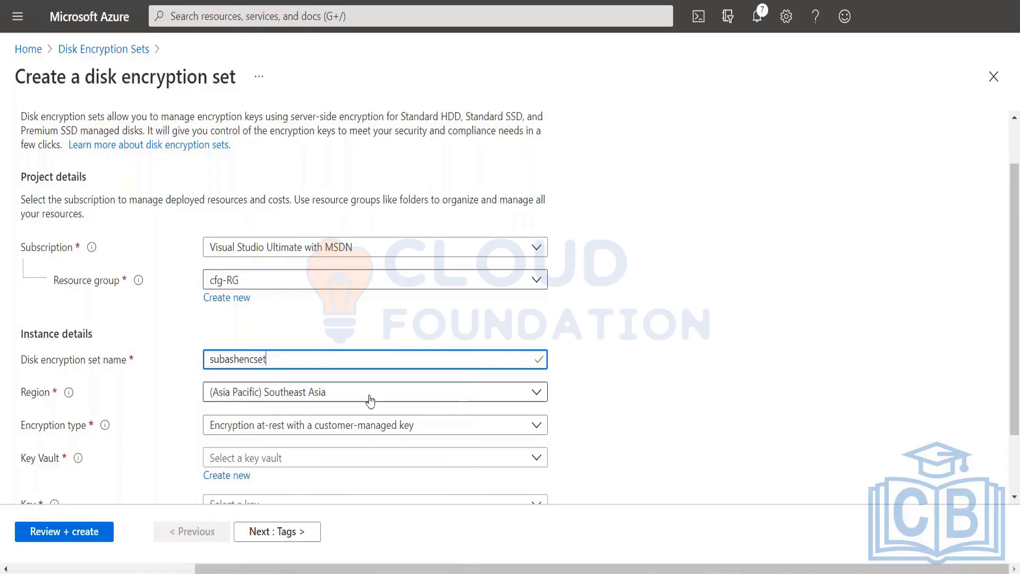
- Set the encryption set to double encryption with platform-managed and customer-managed keys, using the key vault subashkeyvault
click(339, 429)
click(310, 475)
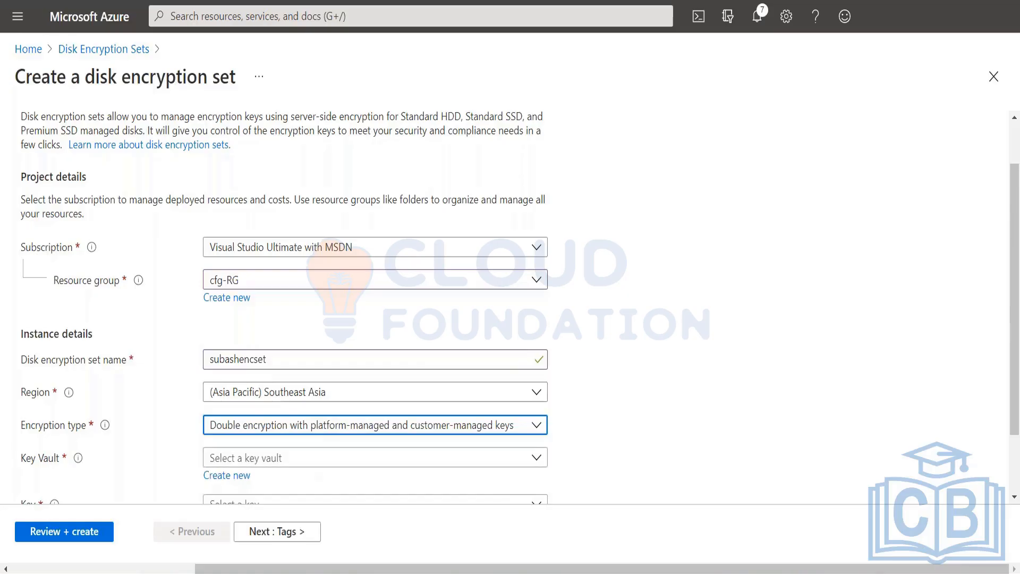
scroll(274, 336, down, 2)
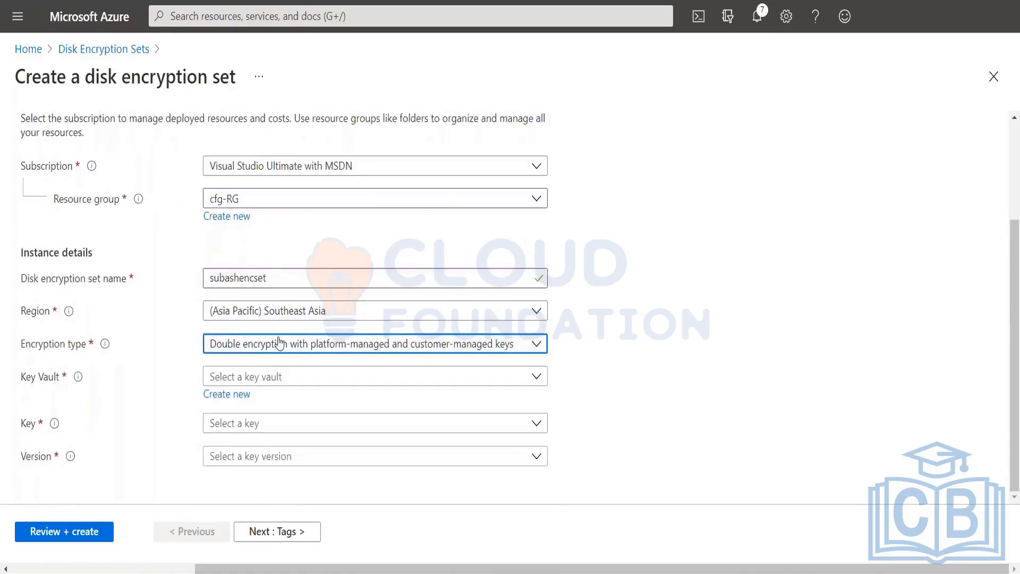
click(269, 378)
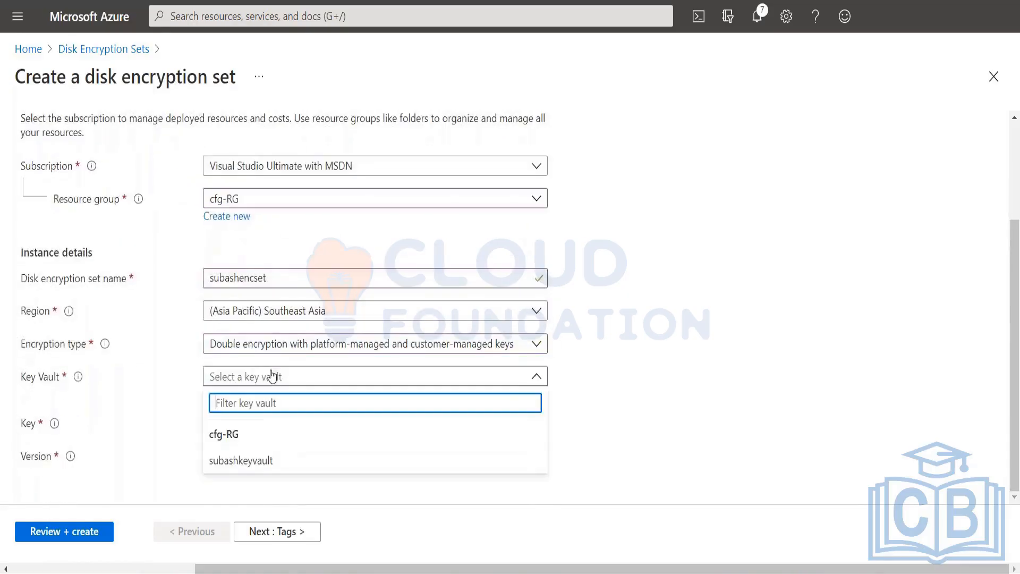
click(237, 462)
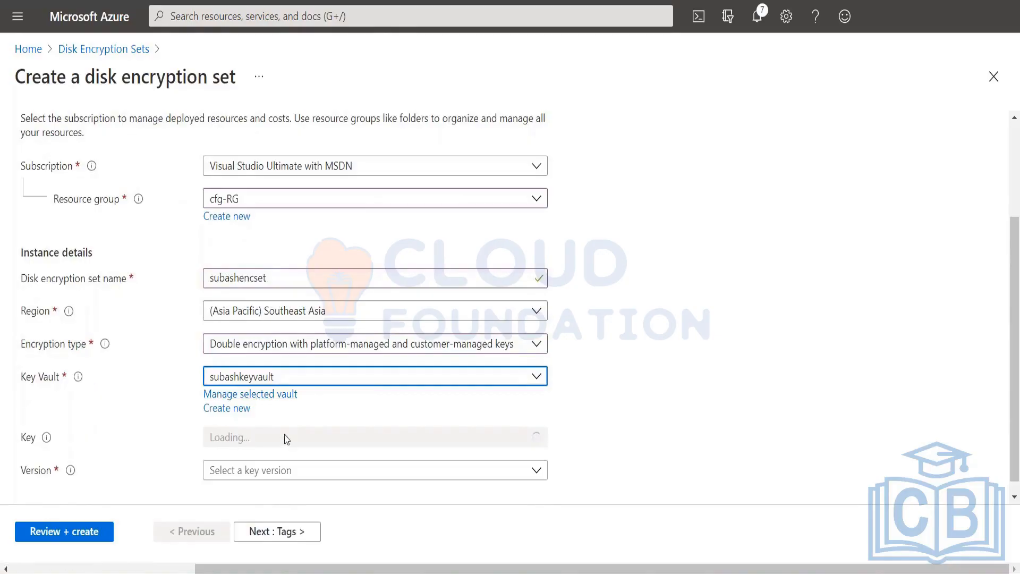
- Select the key subashkey1 in its current version and create the disk encryption set
scroll(285, 441, down, 1)
click(259, 426)
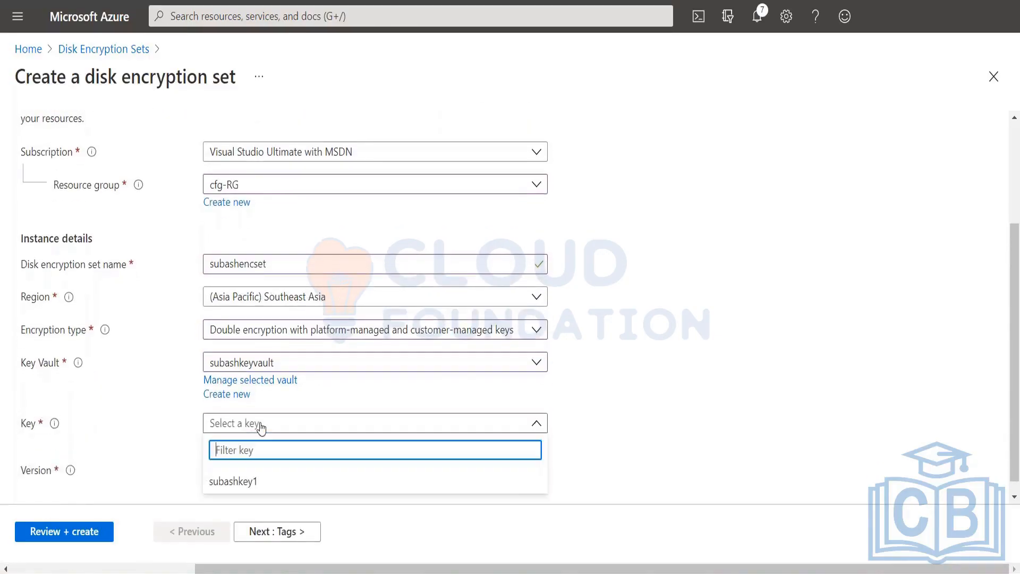
click(245, 483)
scroll(317, 464, down, 1)
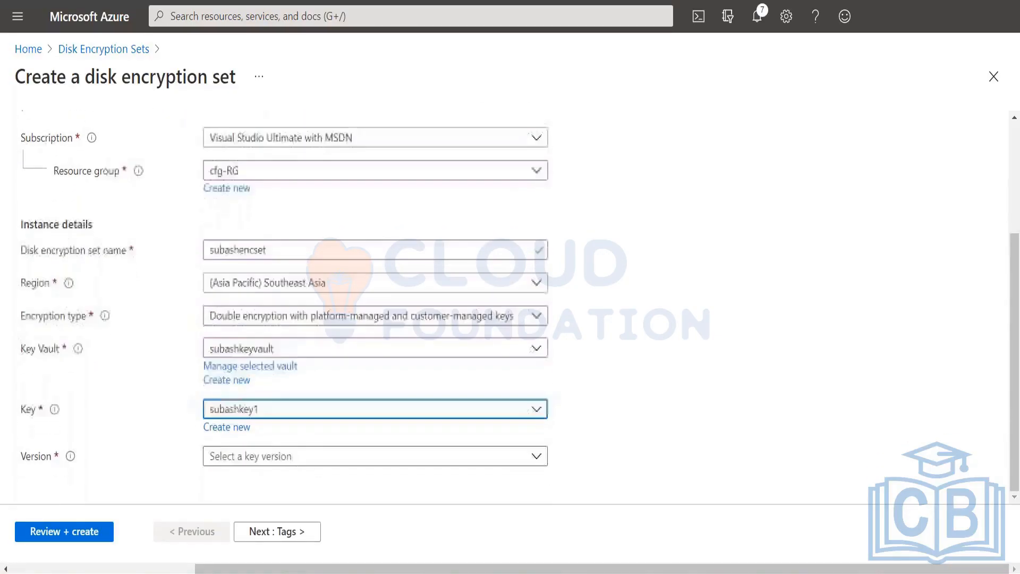
click(311, 459)
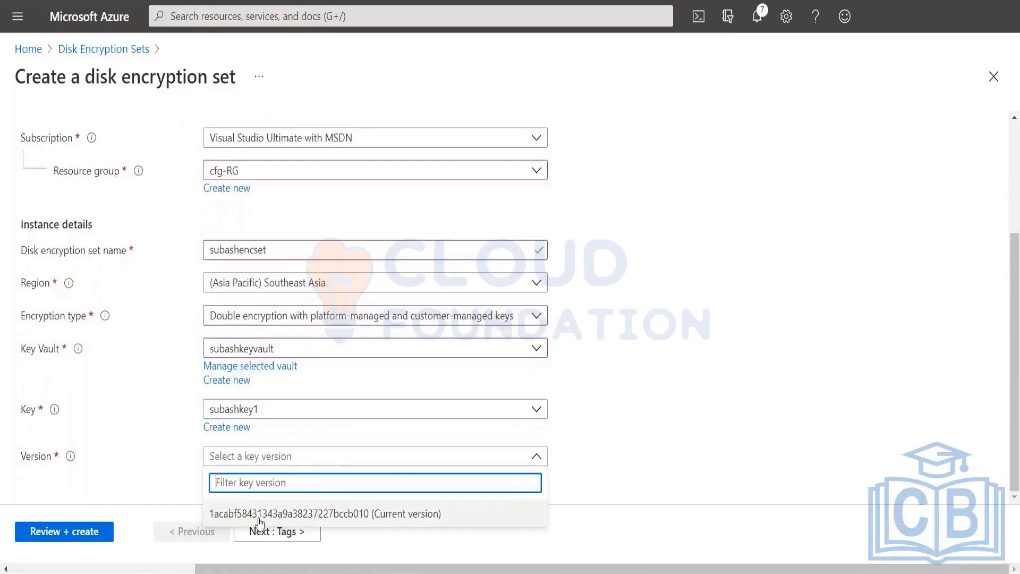
click(260, 514)
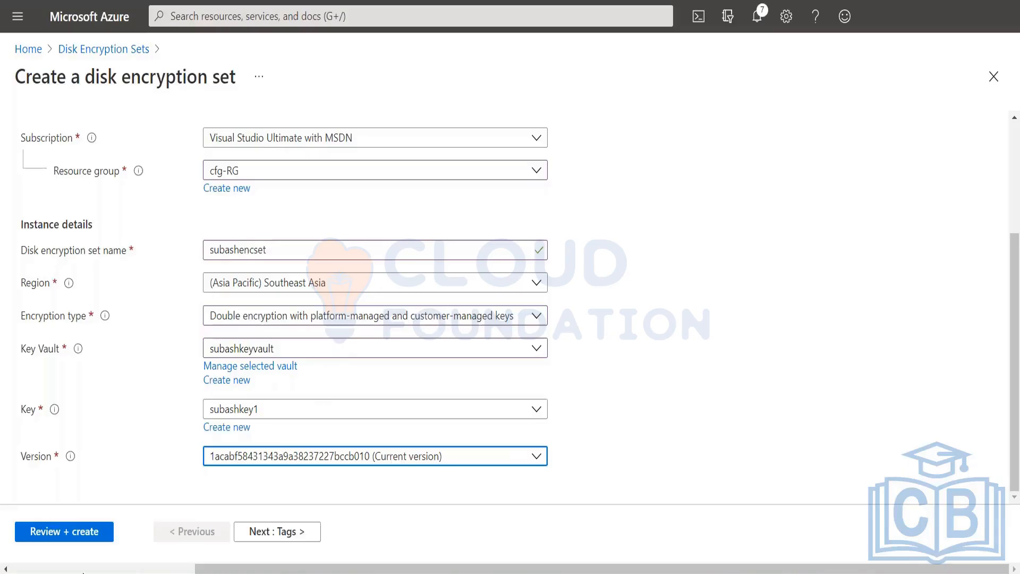
click(83, 538)
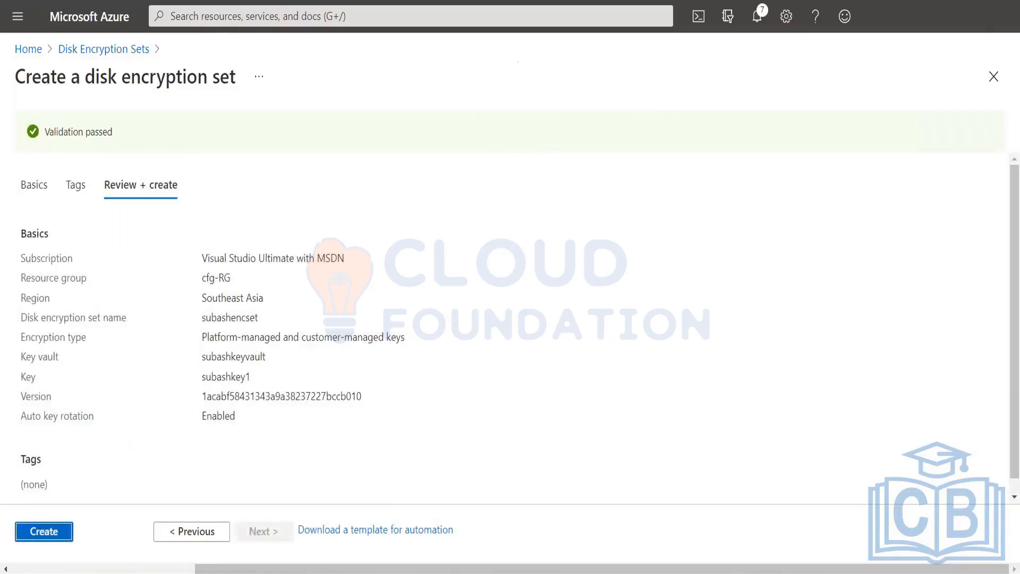
click(52, 526)
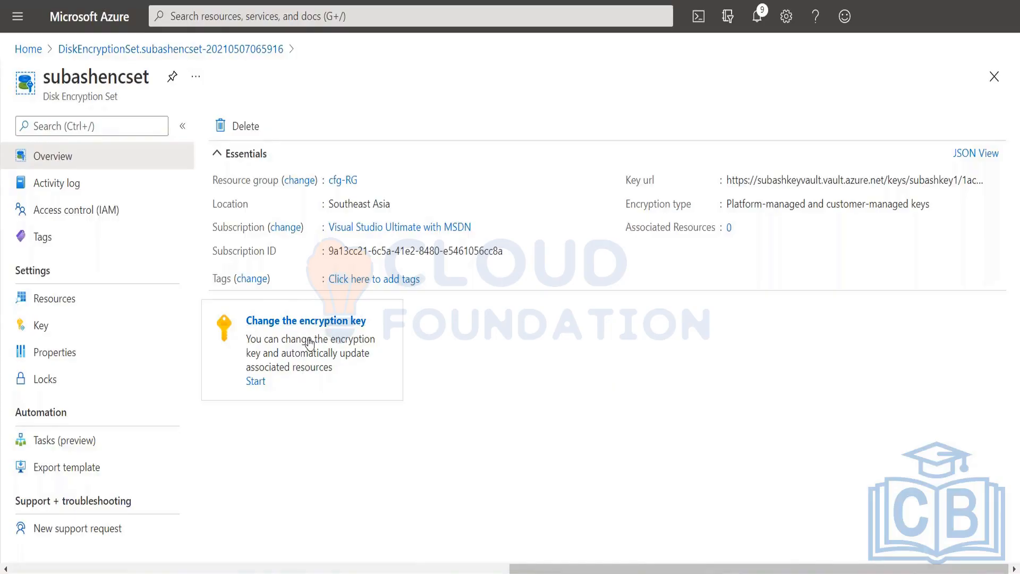
- Start creating a managed disk from the Disks service, in resource group cfg-RG and named subashdisk1
click(282, 17)
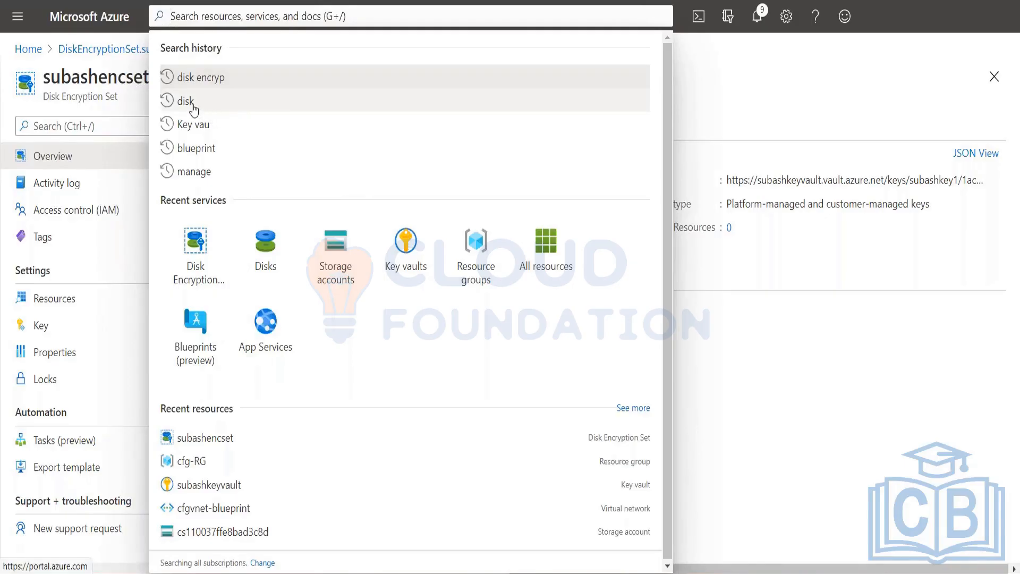
click(265, 247)
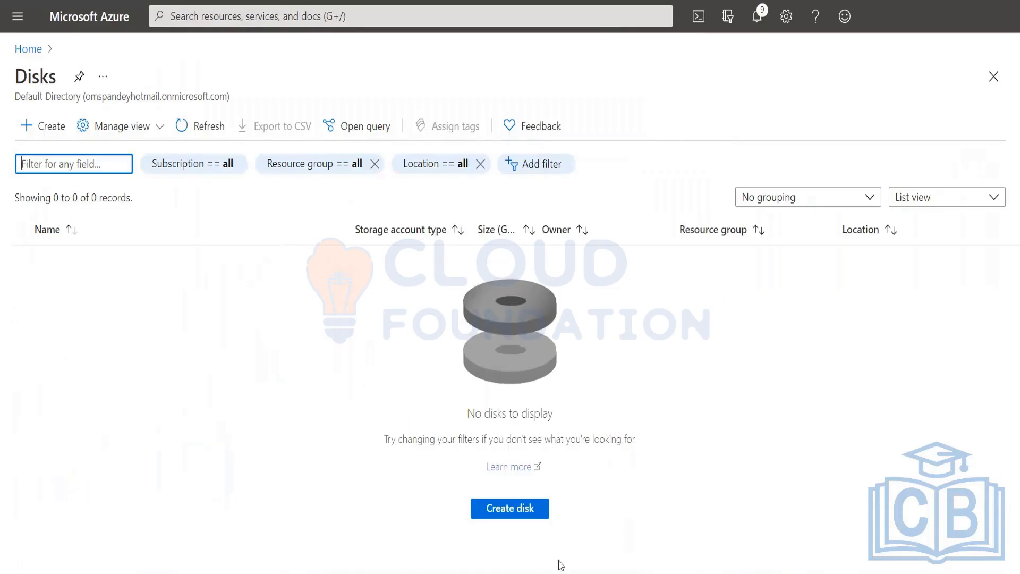
click(518, 505)
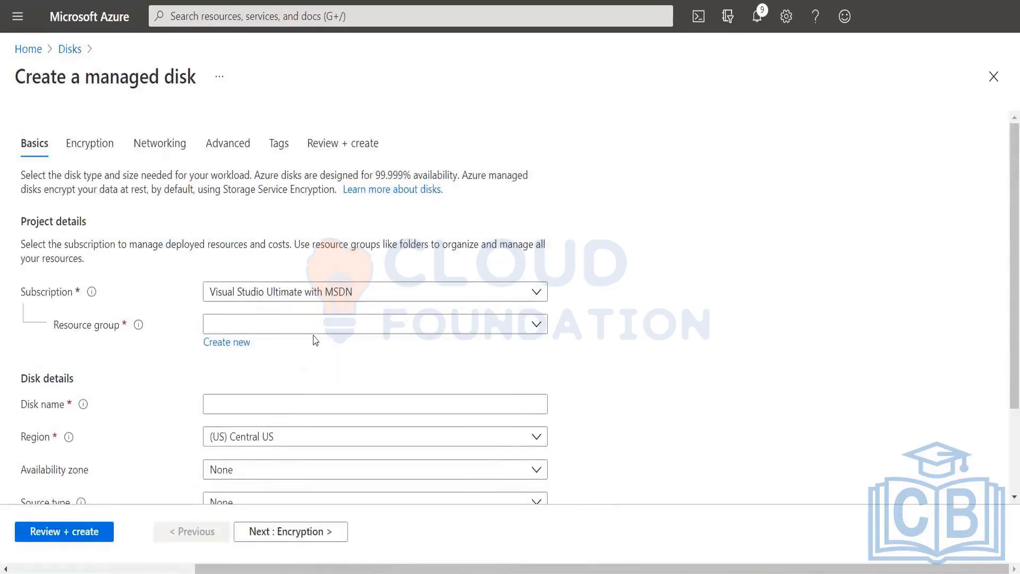
click(314, 325)
click(234, 409)
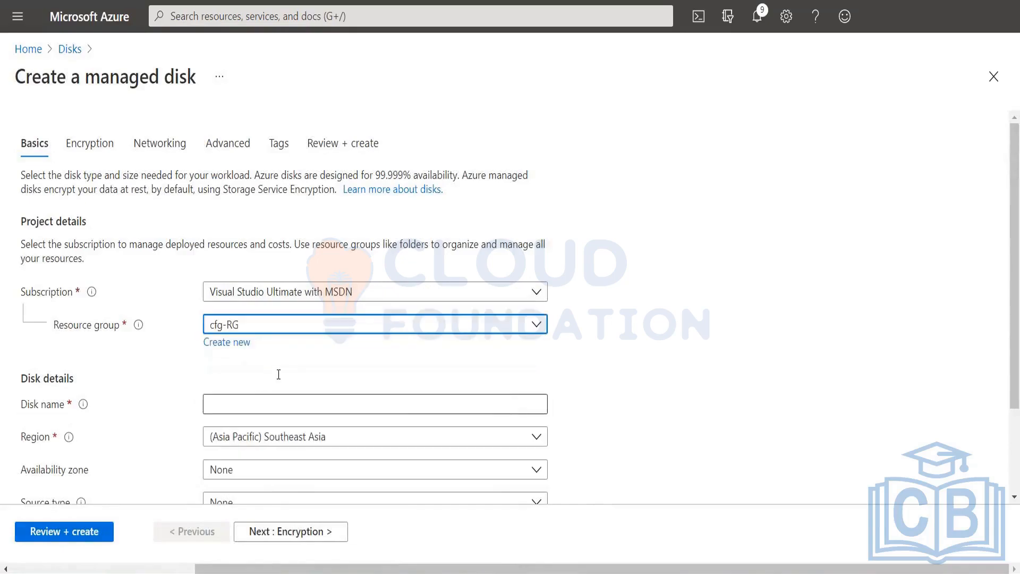
click(256, 402)
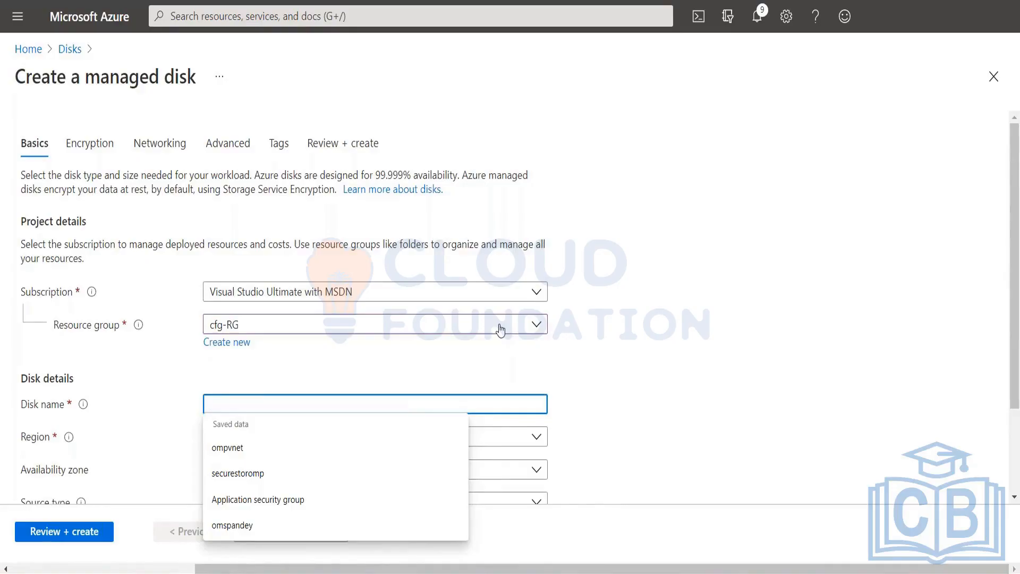
text(subash)
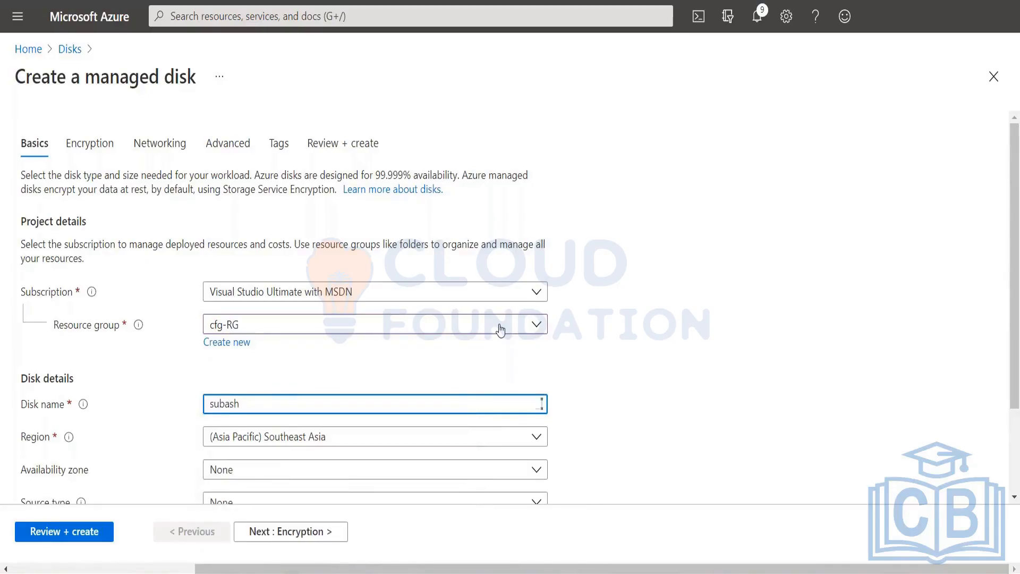
text(disk1)
- Set the disk's SKU to Standard HDD (locally-redundant storage) with a size of 256 GiB
scroll(366, 419, down, 2)
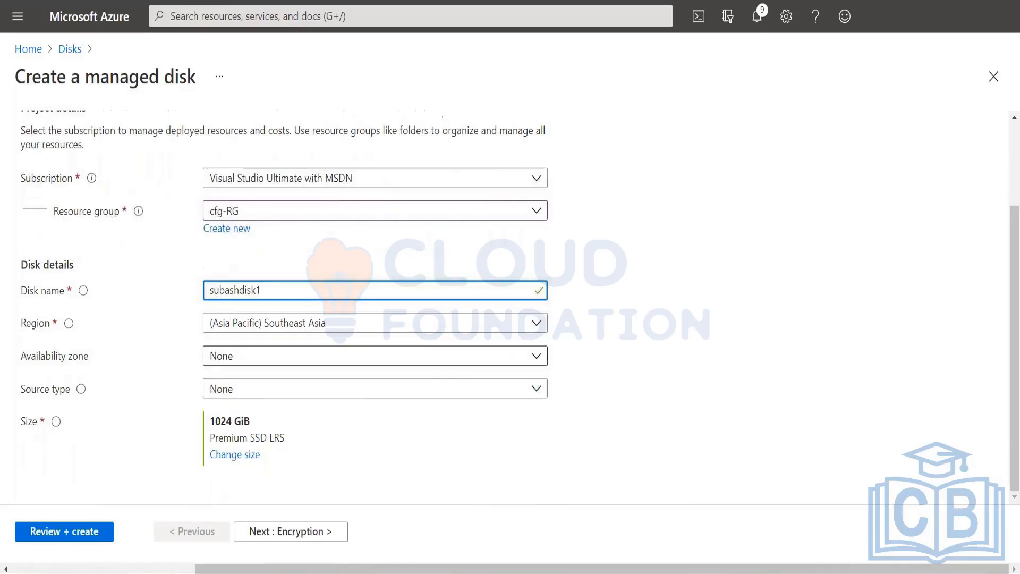
click(236, 455)
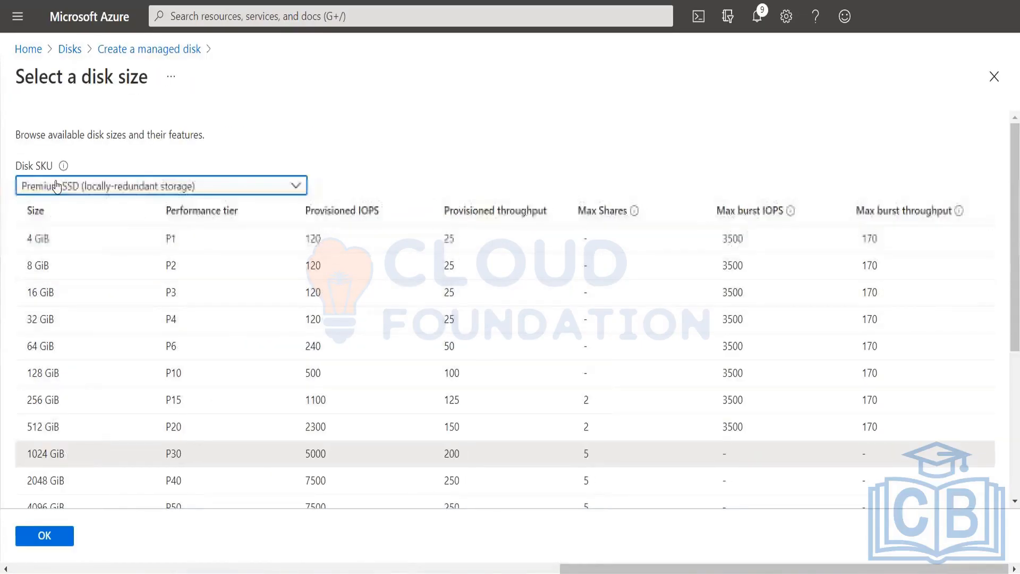
click(57, 186)
click(50, 386)
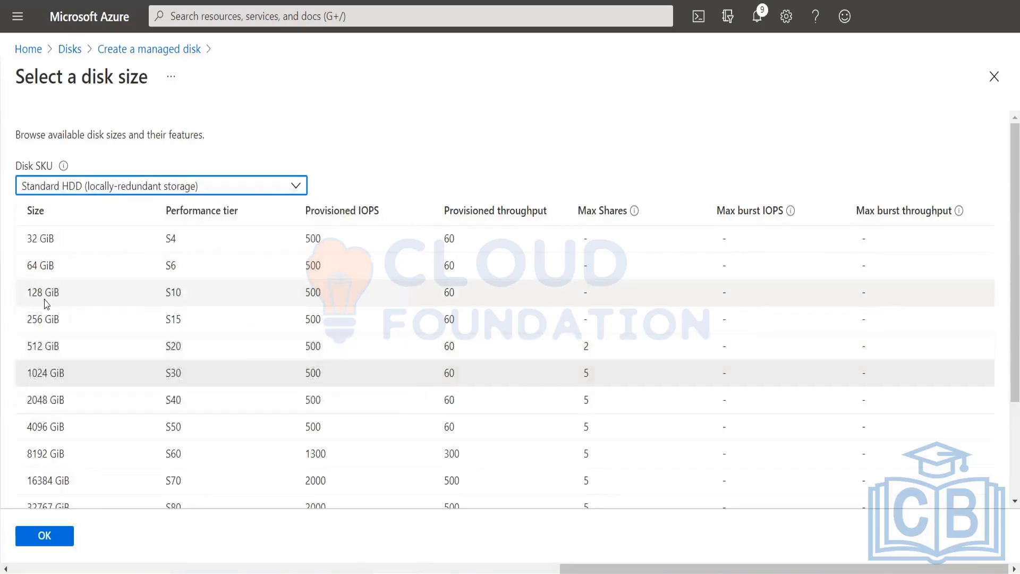
click(43, 319)
click(44, 536)
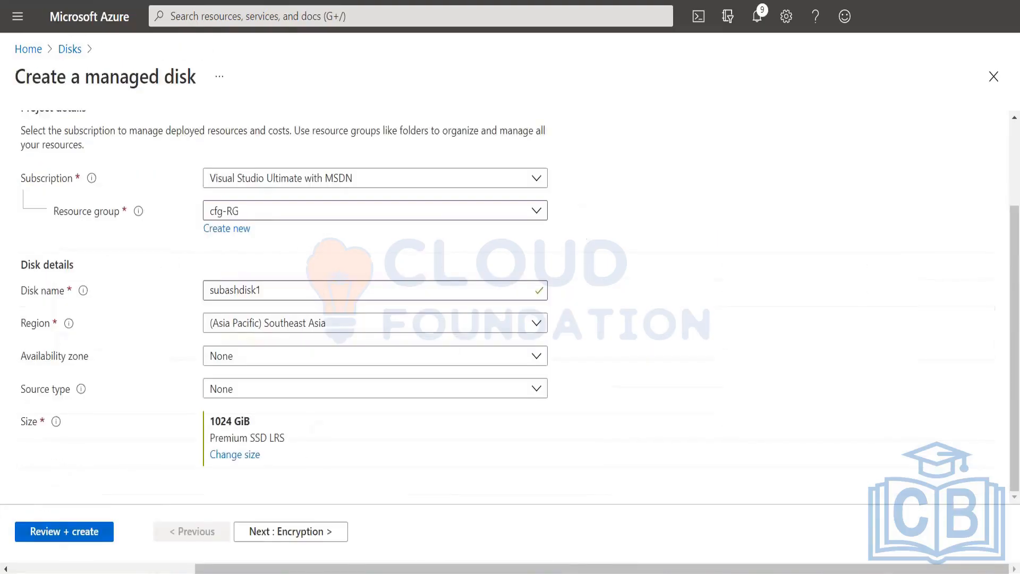
- Set the disk to double encryption with platform-managed and customer-managed keys, using the disk encryption set subashencset
click(307, 533)
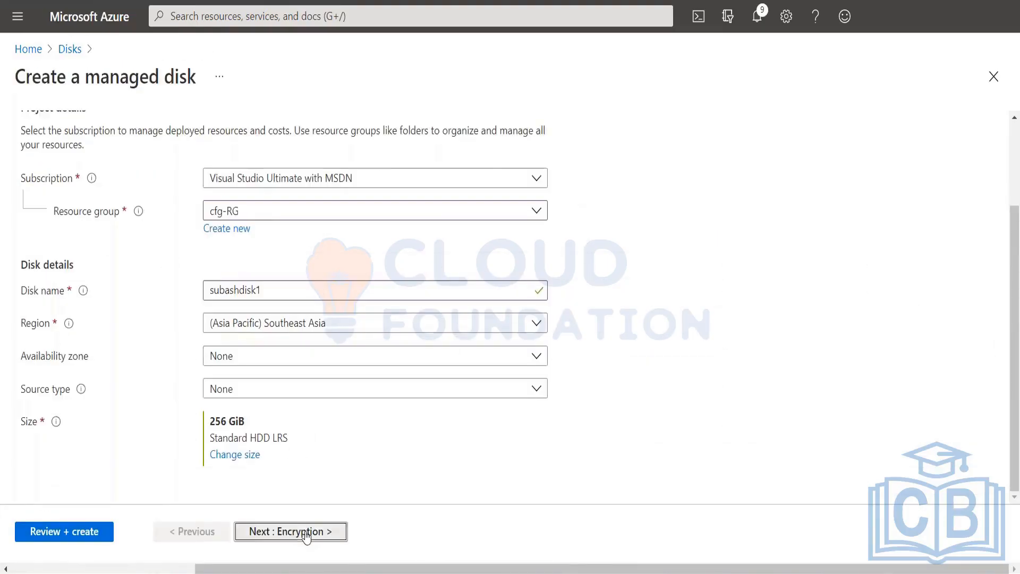
click(262, 224)
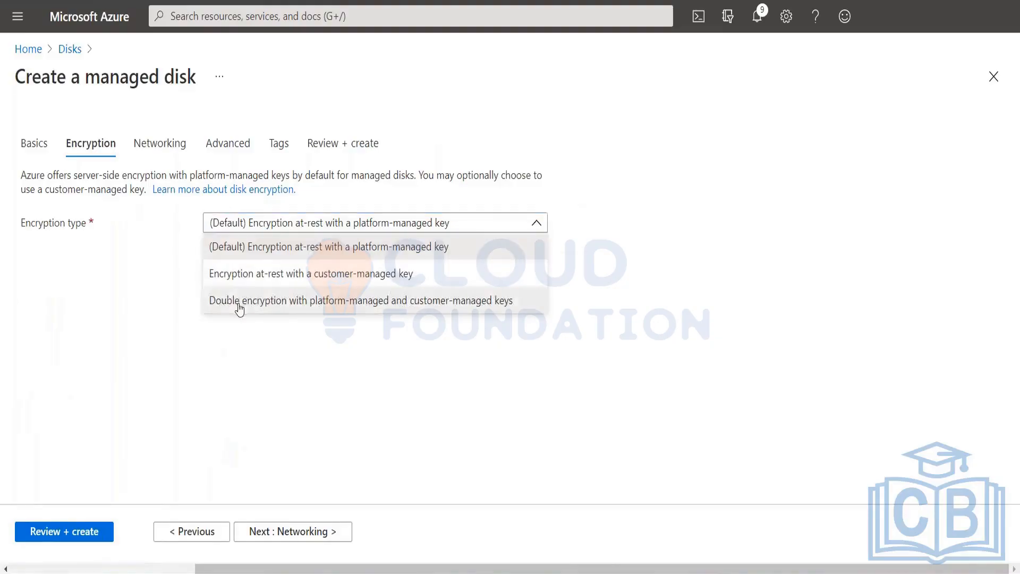
click(240, 300)
click(268, 332)
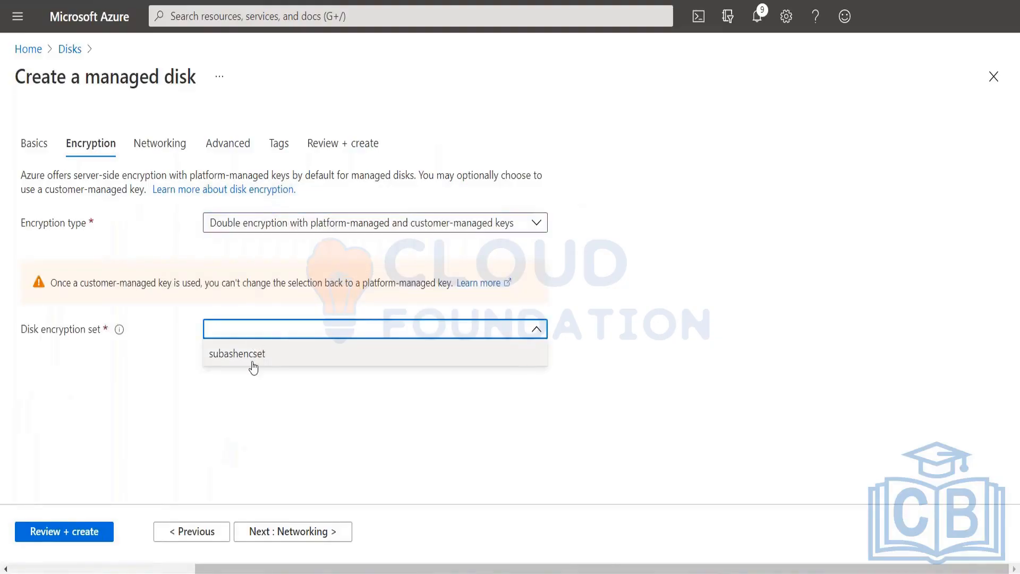
click(251, 357)
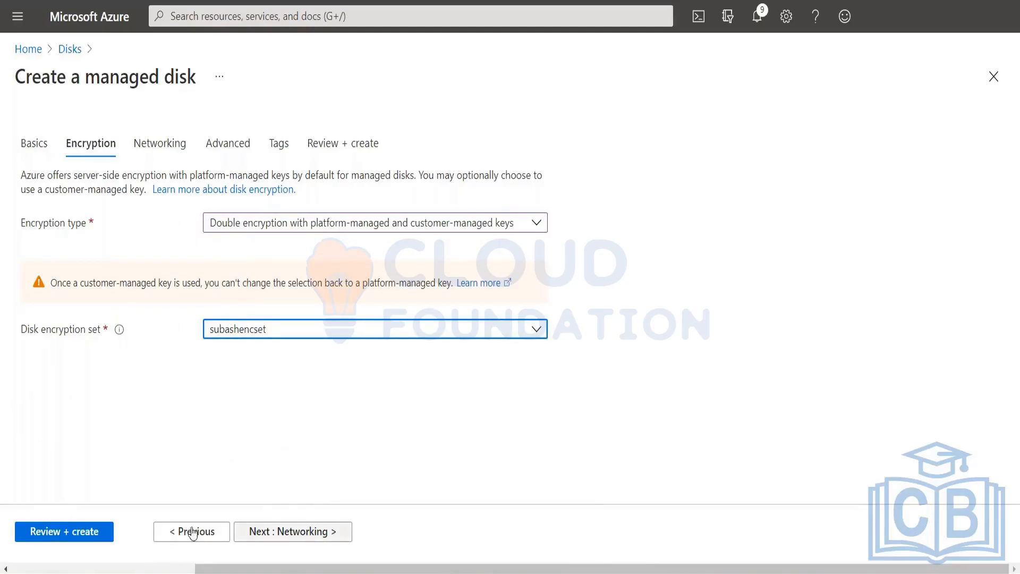
- Create the disk with the default networking and advanced settings, and view the encryption settings of the deployed subashdisk1
click(280, 531)
click(280, 532)
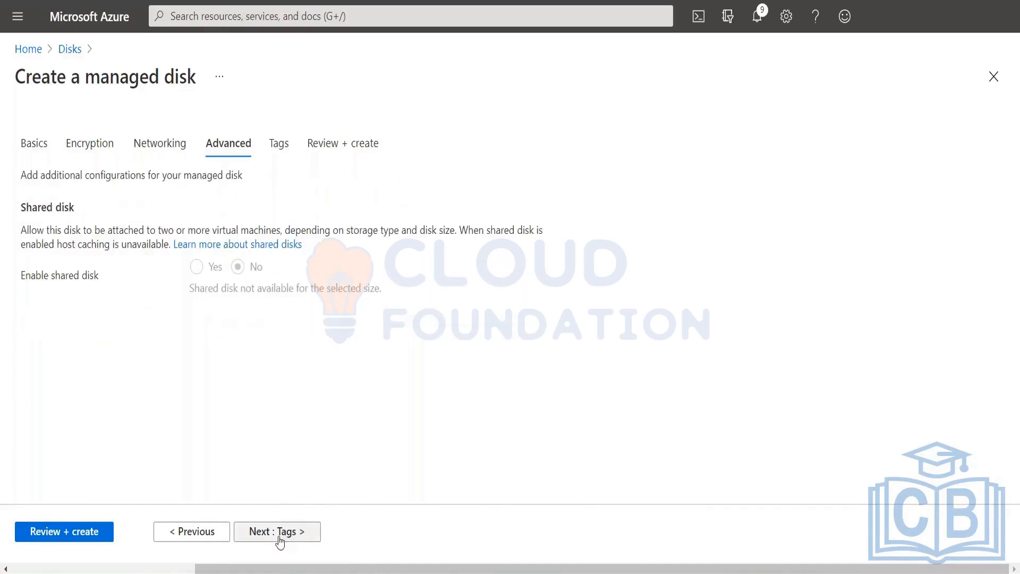
click(71, 532)
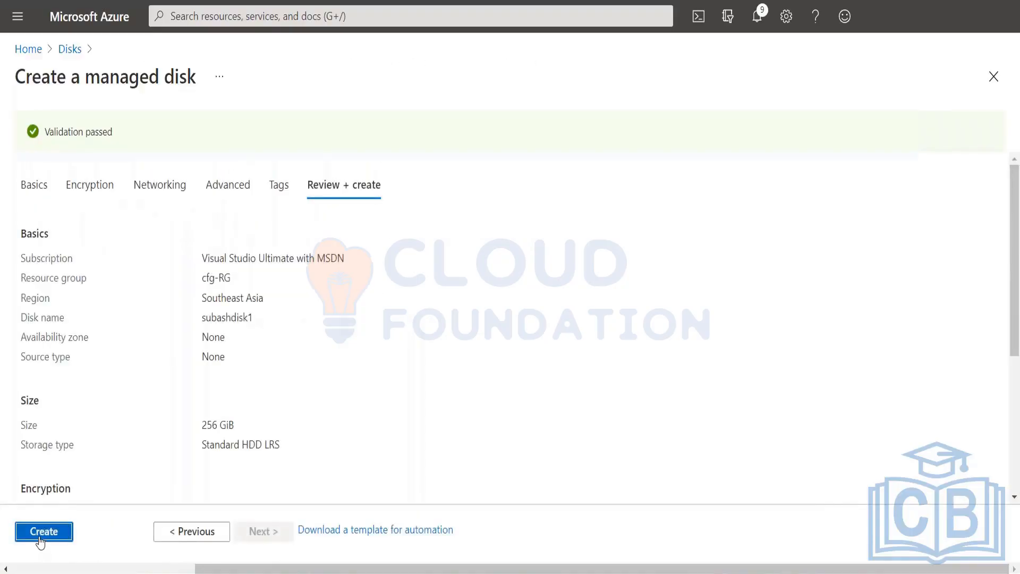
click(43, 531)
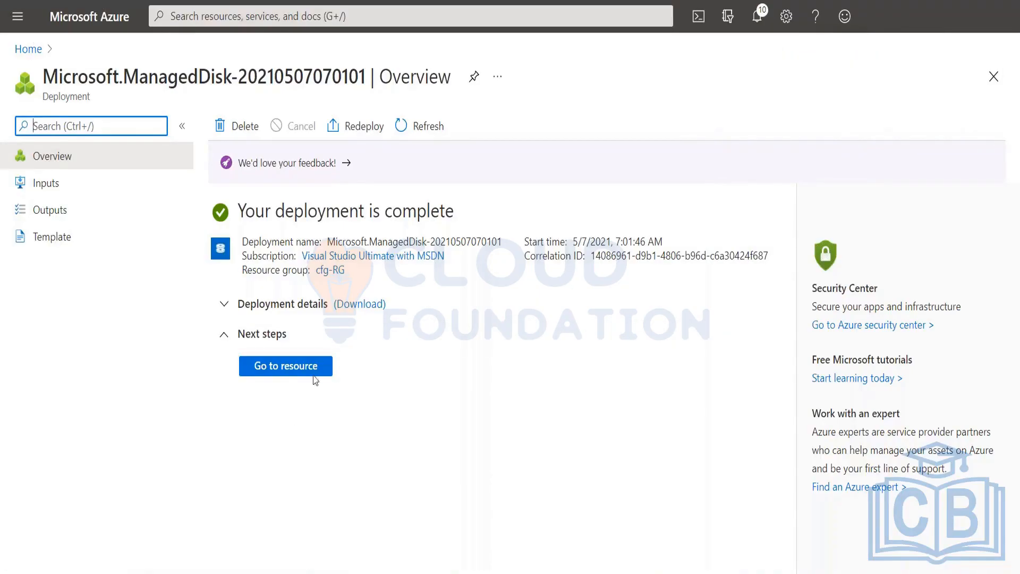
click(284, 368)
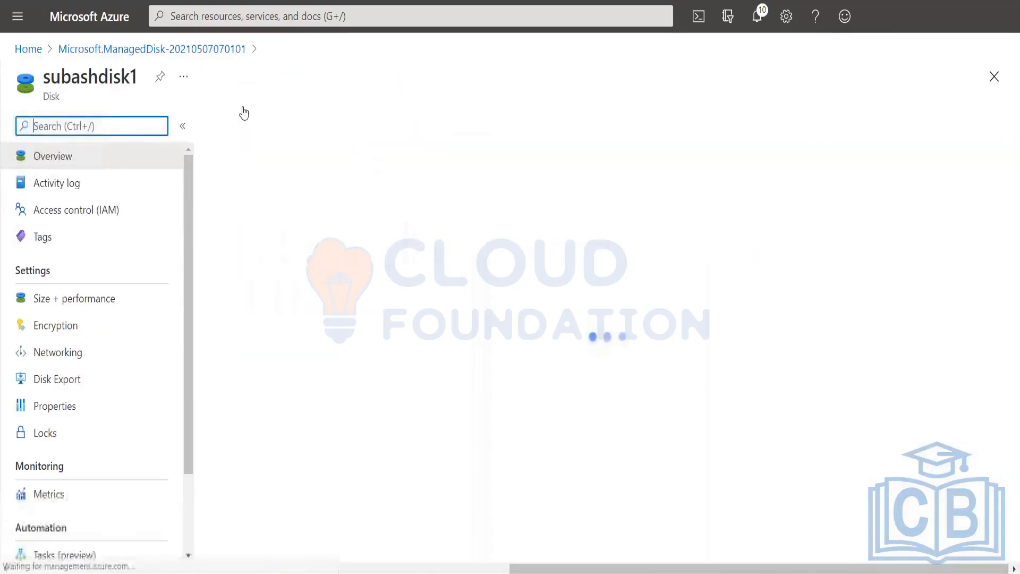
click(74, 325)
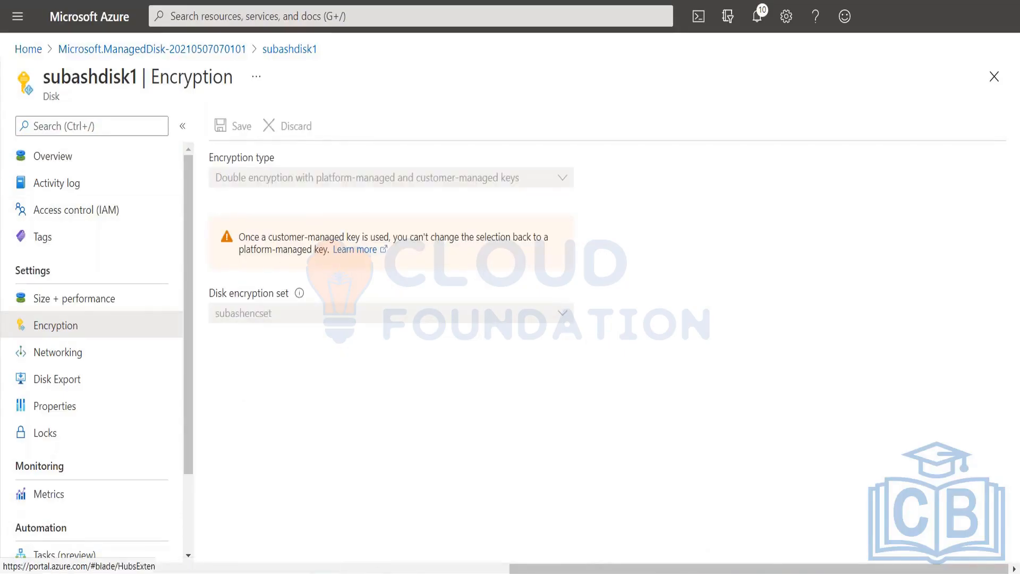
- Open the encryption settings of the storage account subashstore0705 and collapse the storage accounts list
click(18, 16)
click(65, 371)
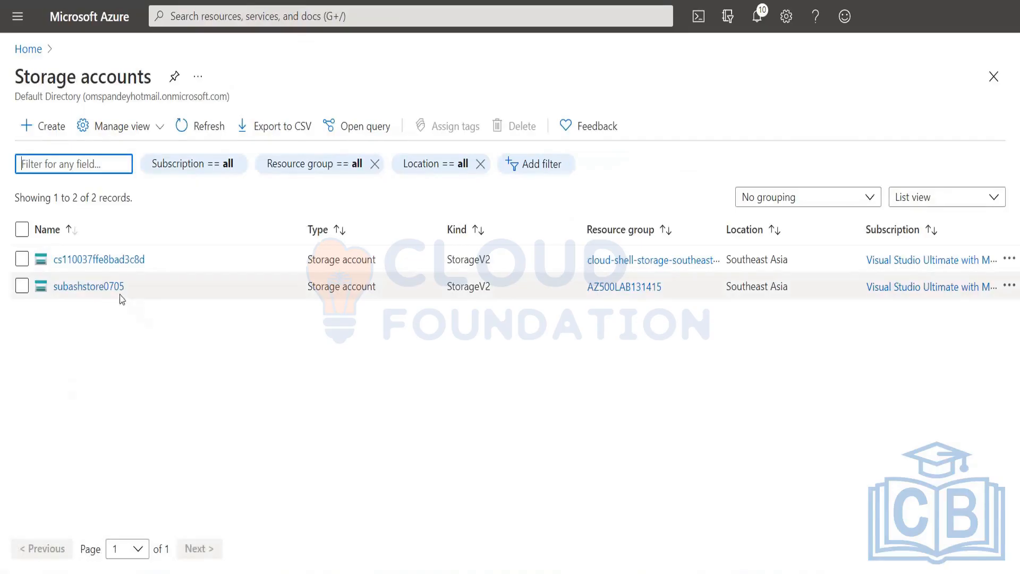
click(106, 286)
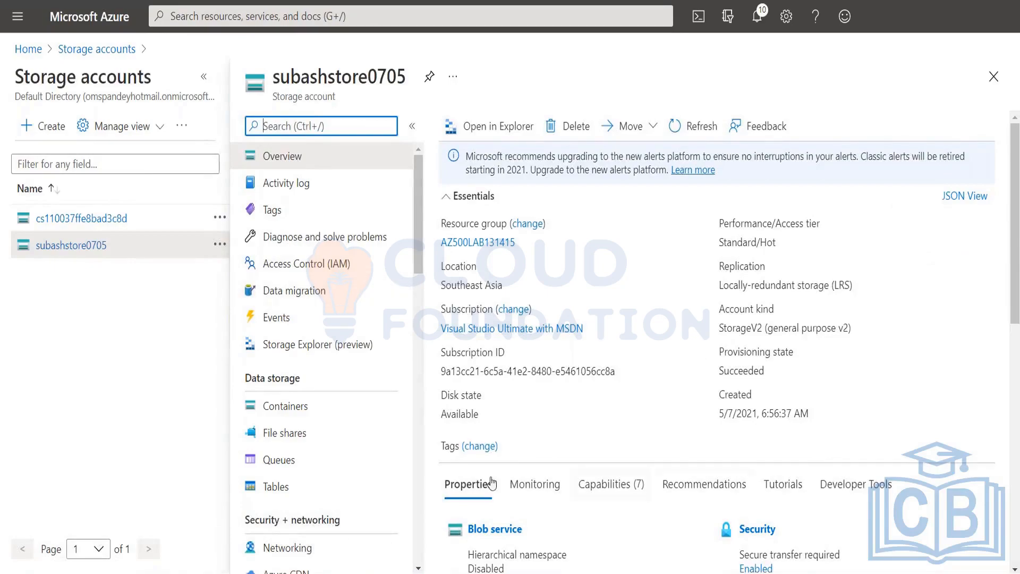
scroll(352, 420, down, 4)
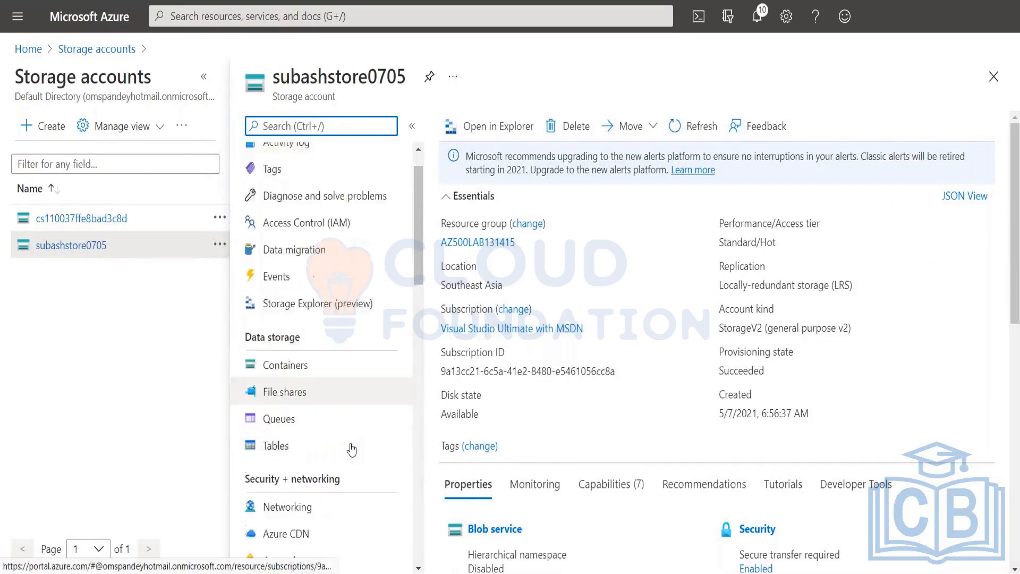
scroll(351, 449, down, 1)
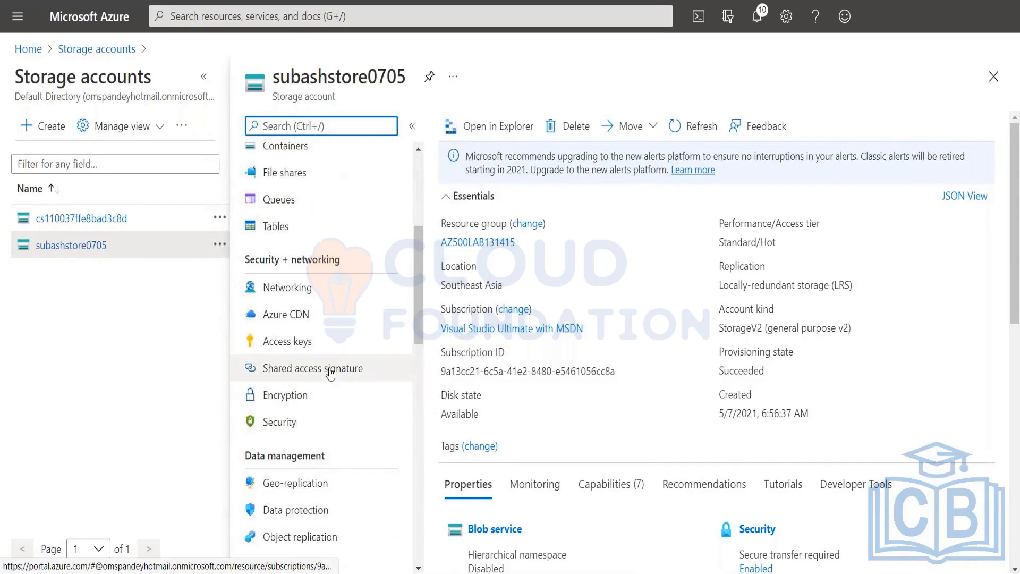
click(297, 396)
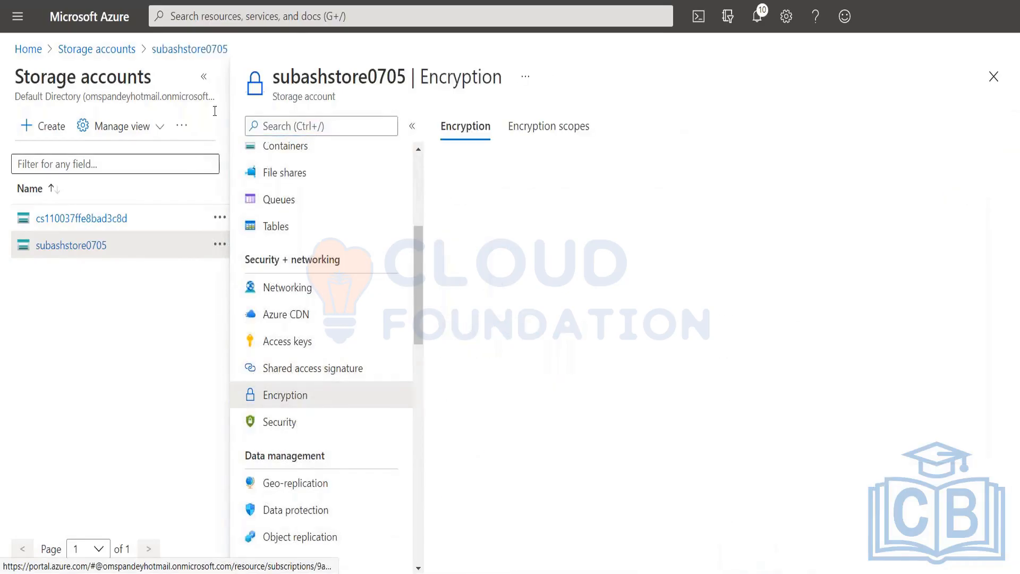
click(203, 78)
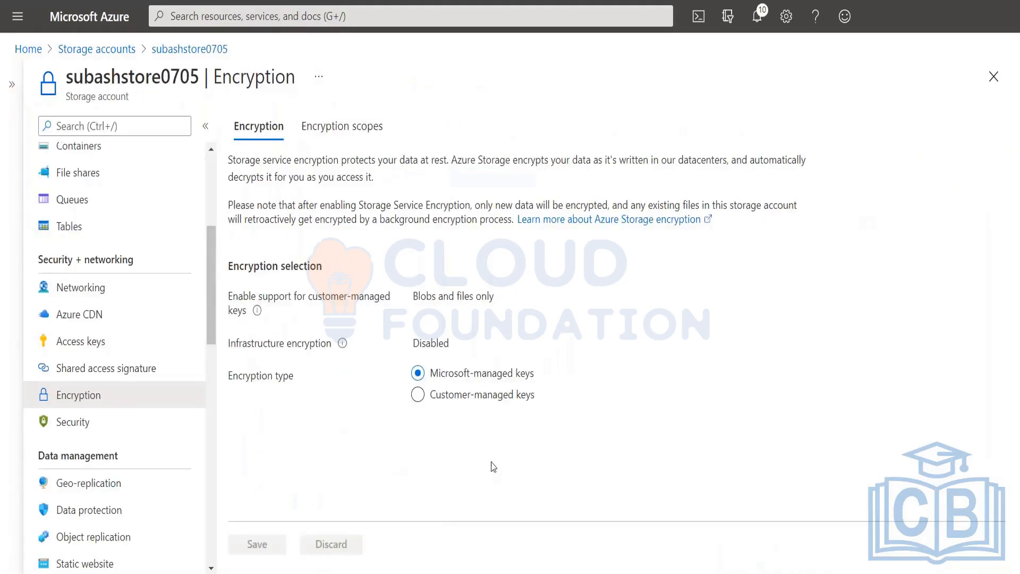
- Set the storage account's encryption type to customer-managed keys, with the encryption key selected from a key vault
key(ctrl+plus)
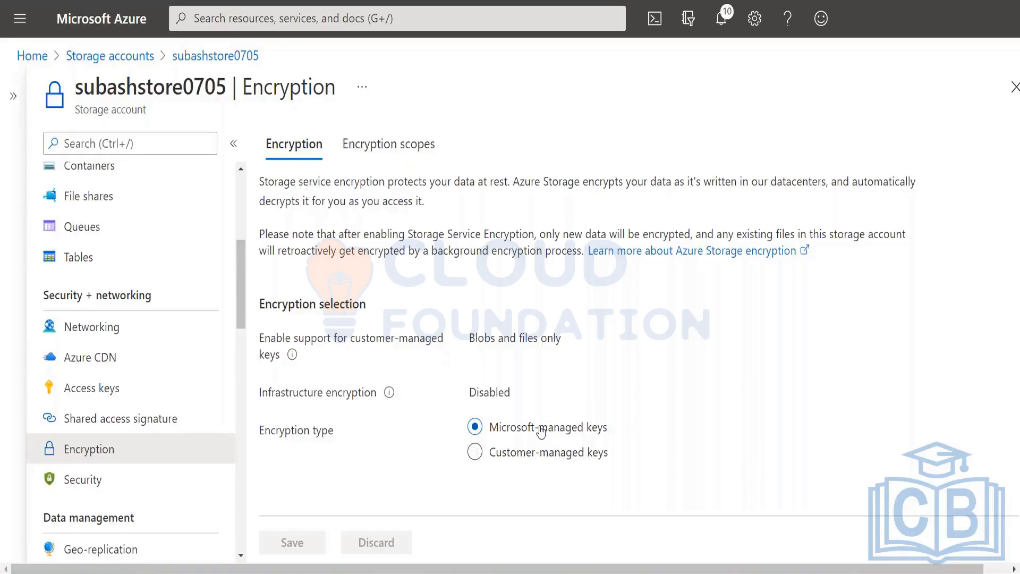
click(476, 444)
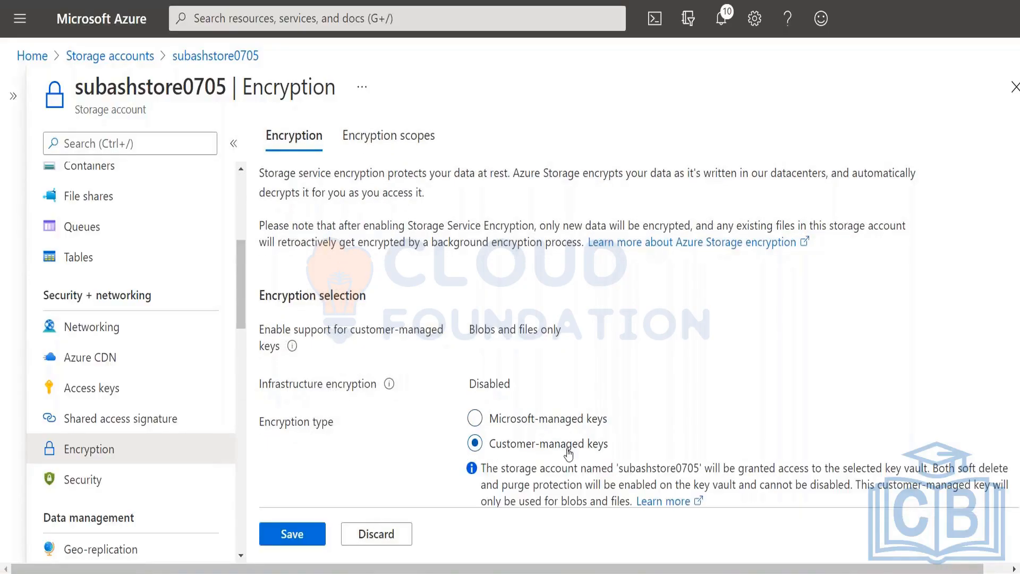
scroll(482, 448, down, 3)
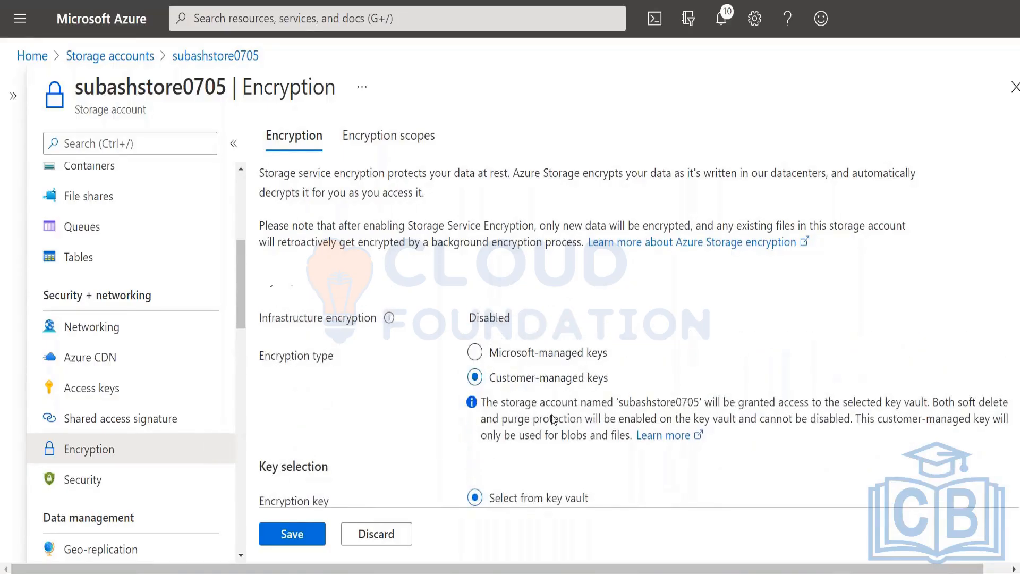
scroll(553, 420, down, 2)
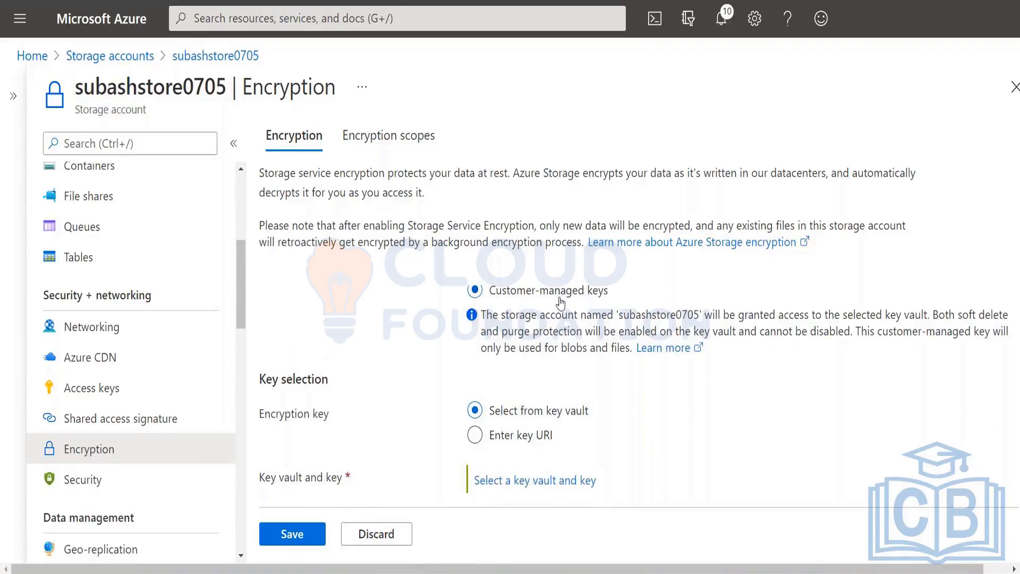
click(521, 444)
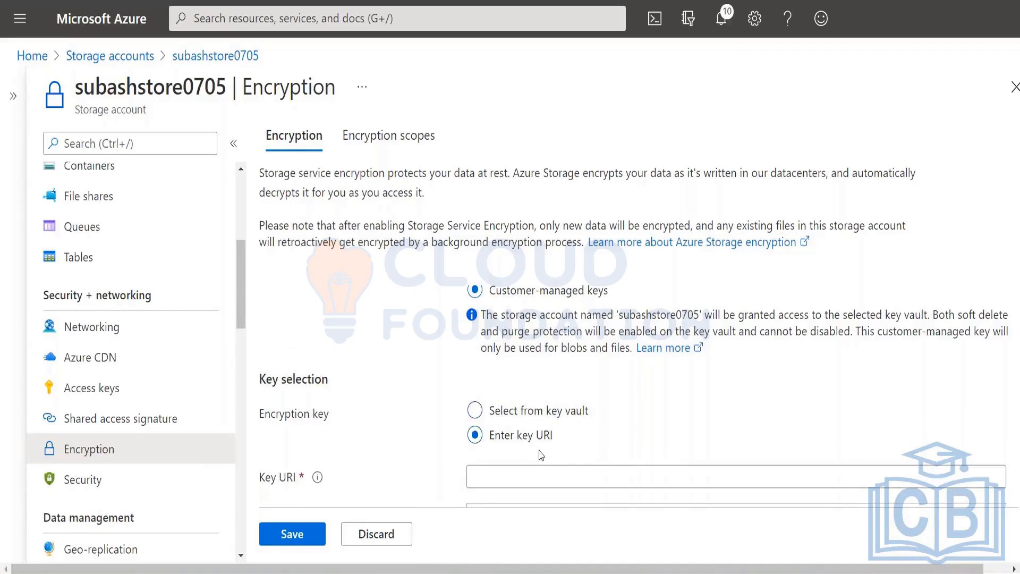
scroll(541, 454, down, 1)
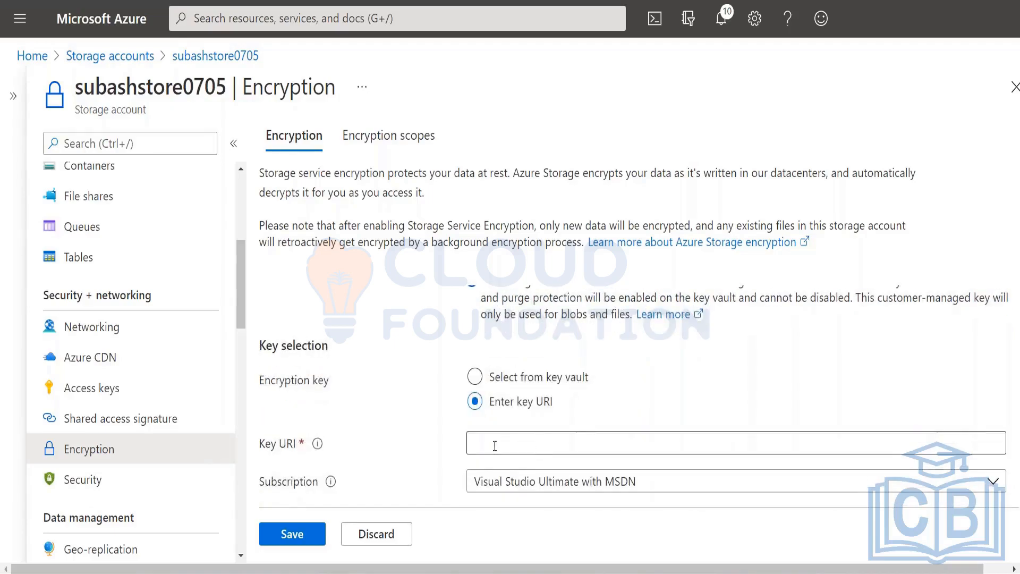
click(476, 377)
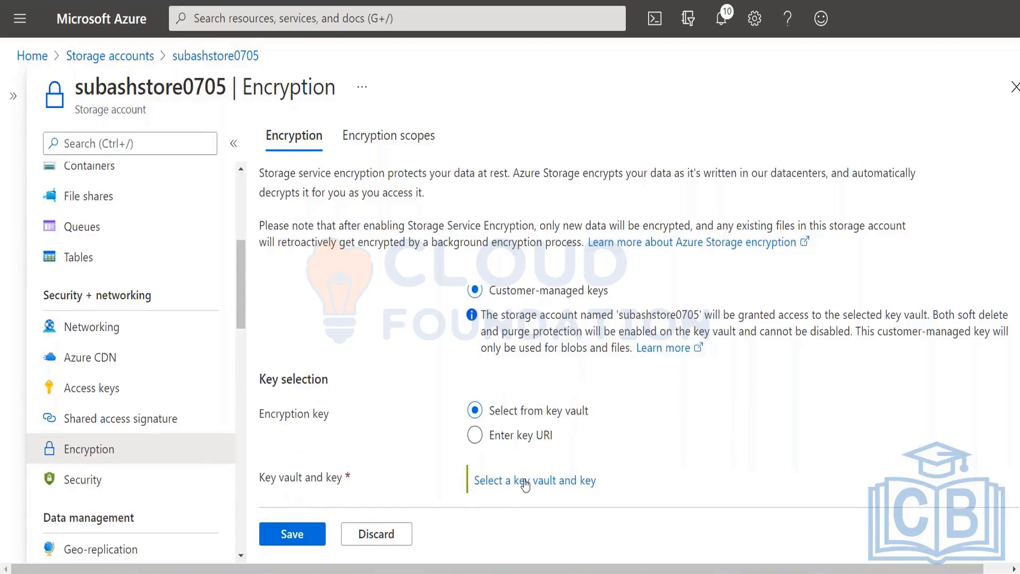
- Choose the key subashkey1 from the key vault subashkeyvault as the storage account's encryption key and save the settings
click(525, 484)
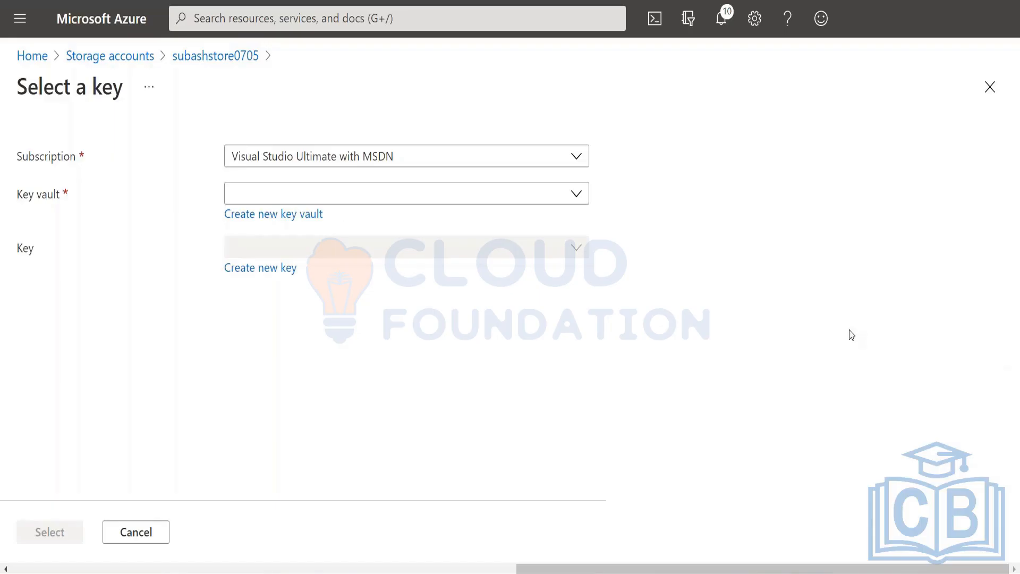
click(279, 199)
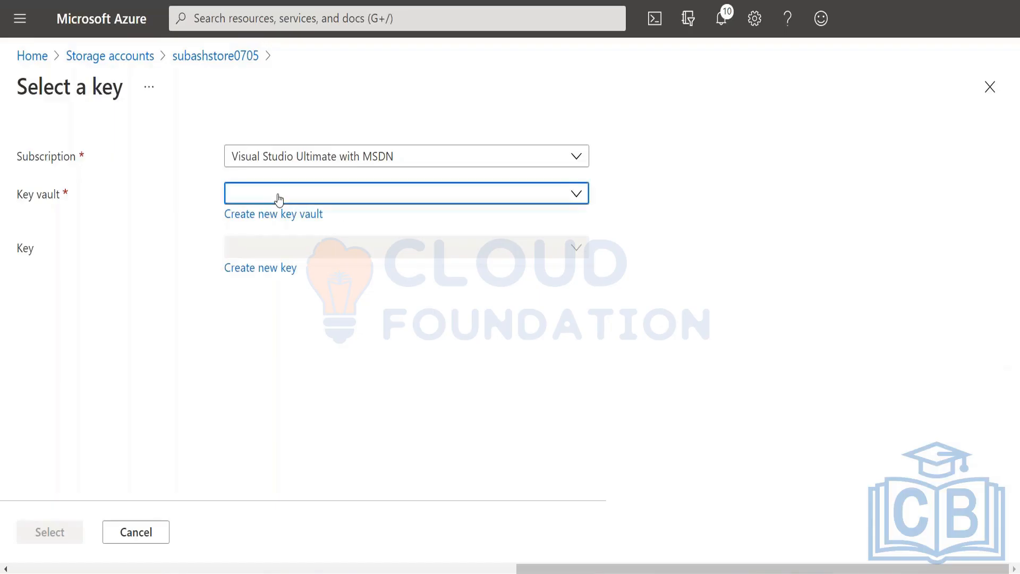
click(257, 292)
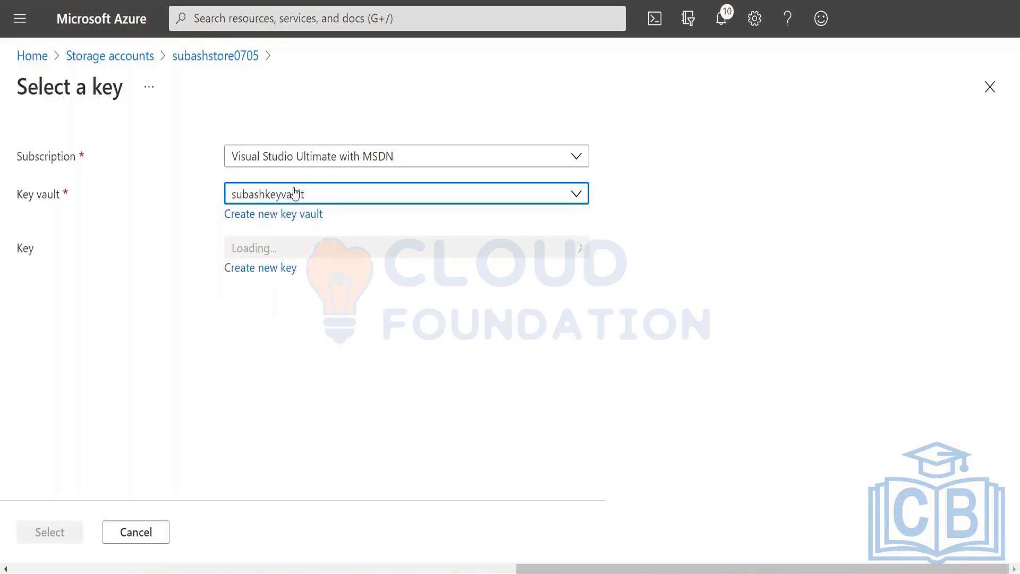
click(275, 253)
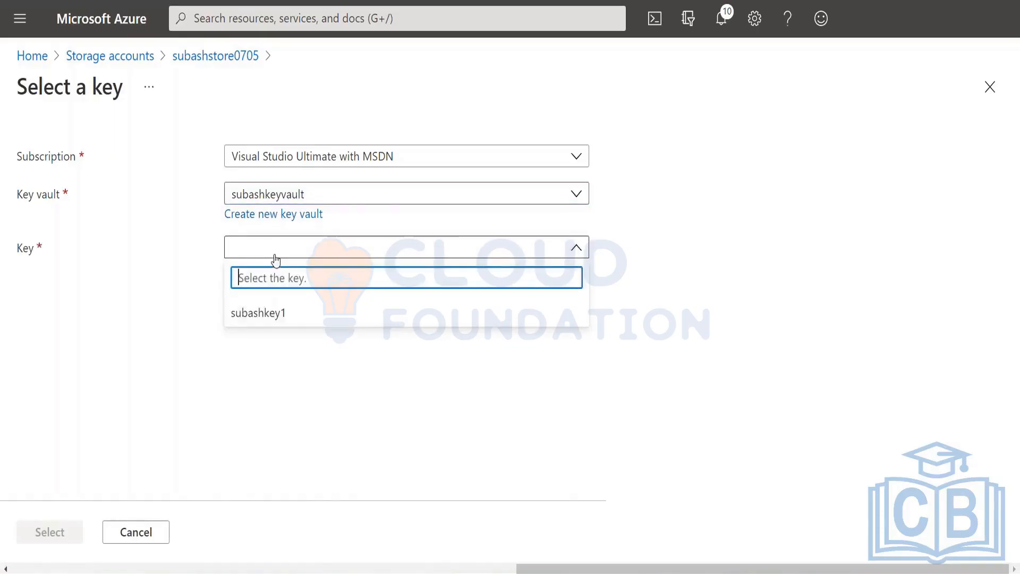
click(267, 313)
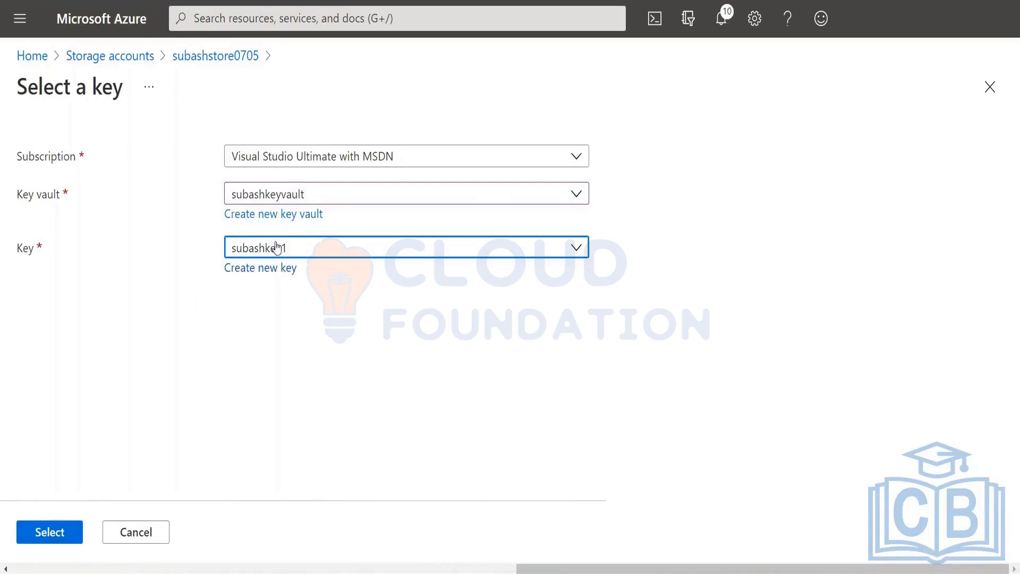
click(60, 536)
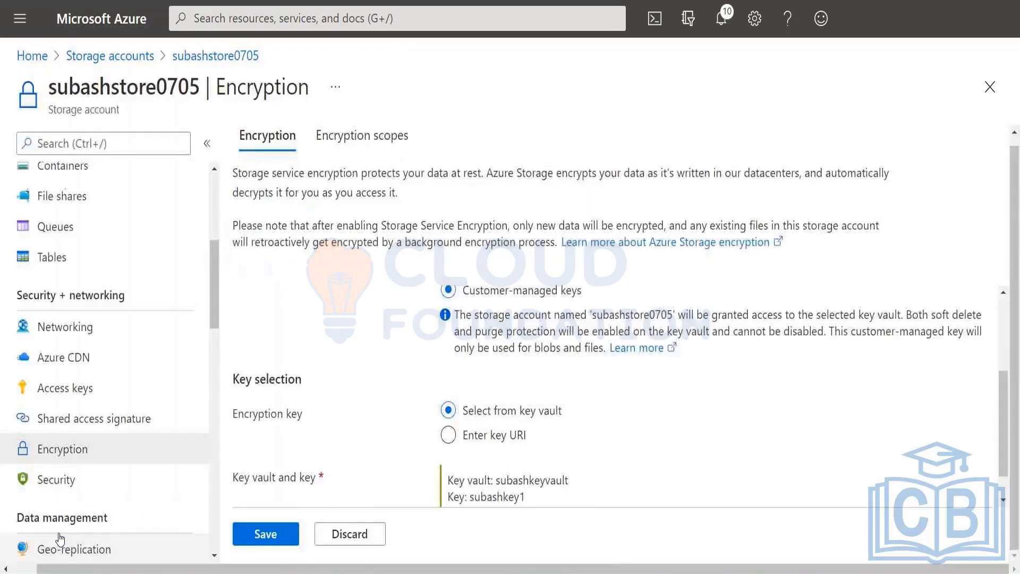
scroll(425, 441, down, 1)
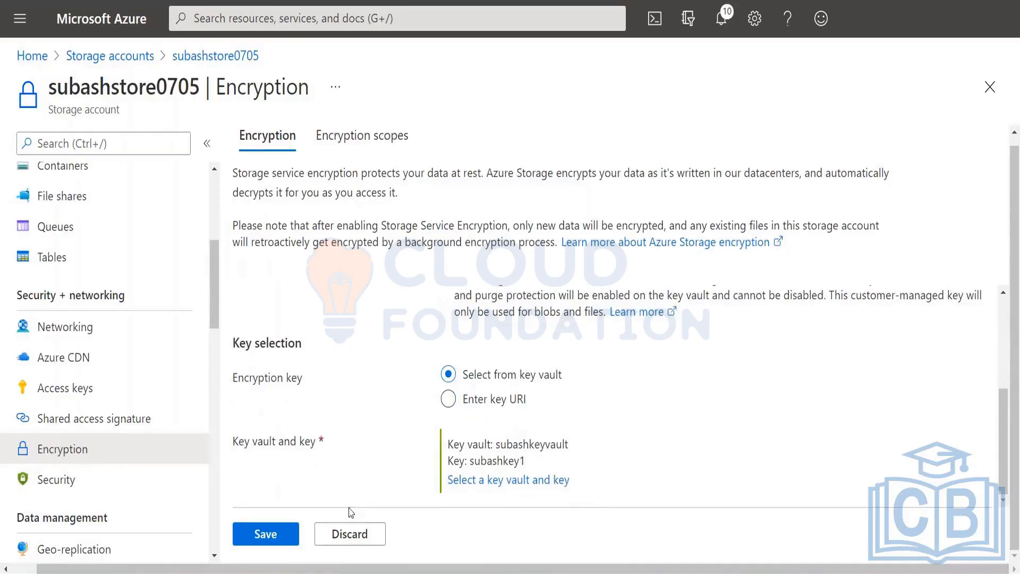
click(264, 536)
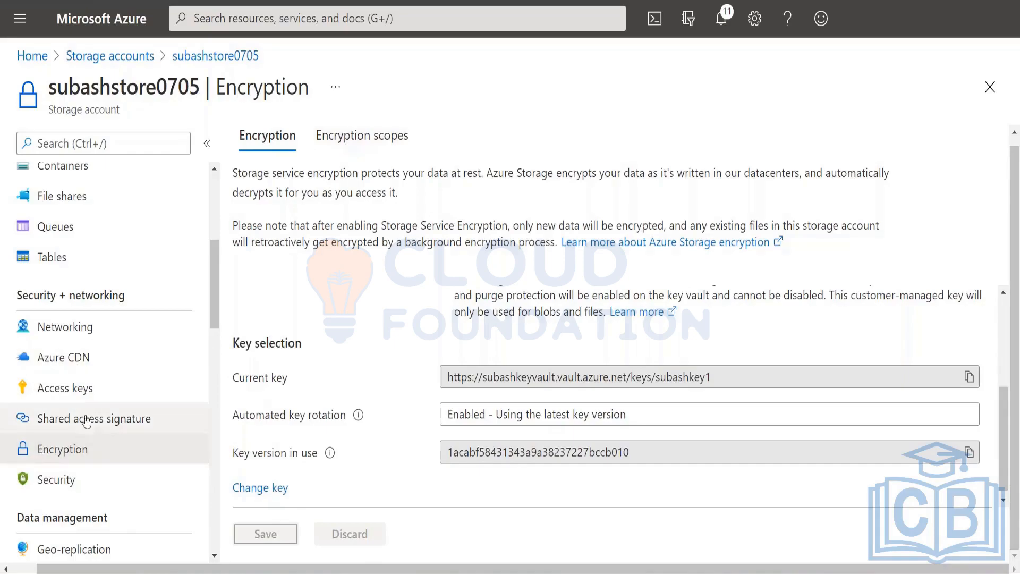
- Examine the storage account's networking settings, overview and remaining security options
click(66, 329)
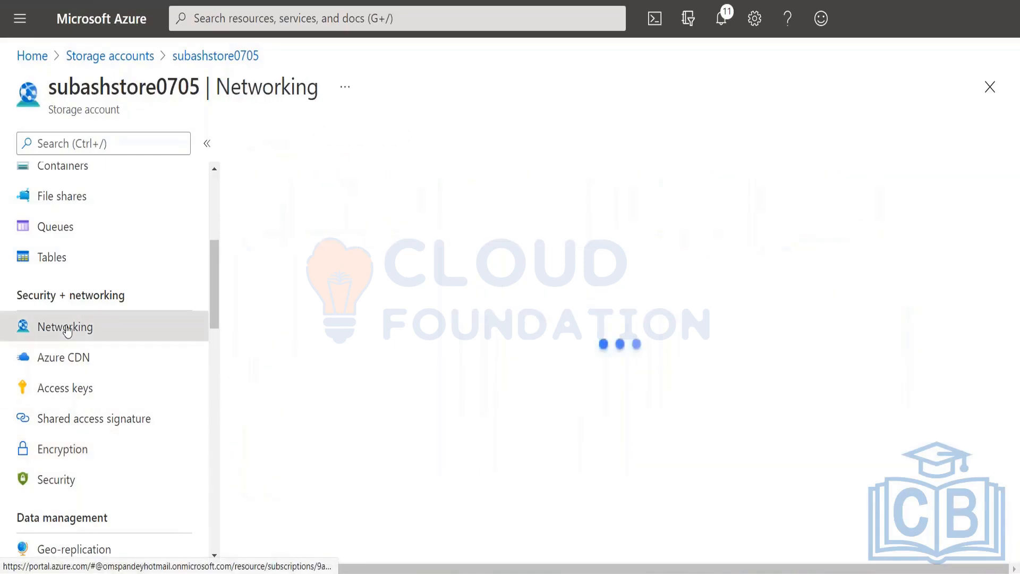
scroll(110, 251, up, 5)
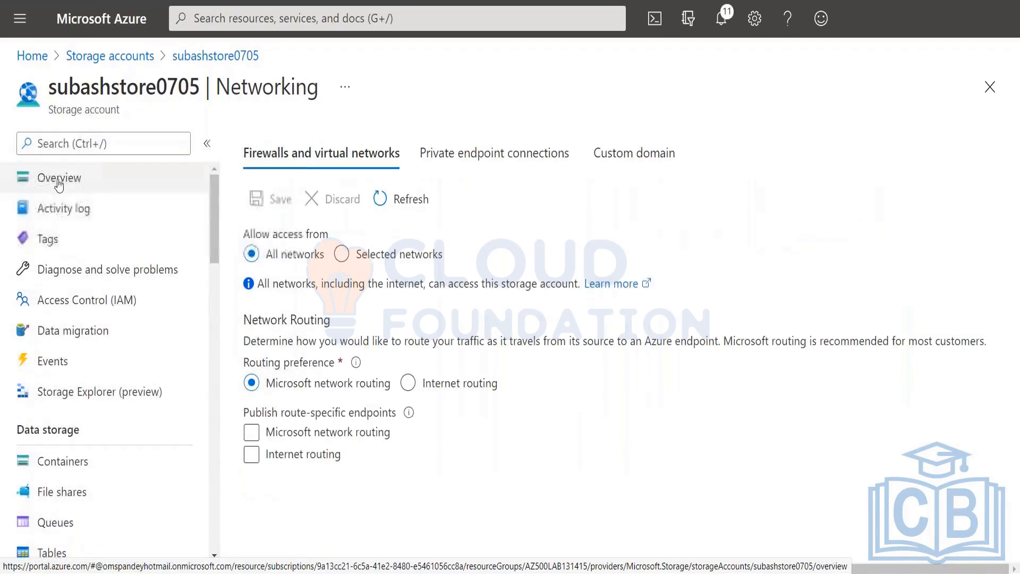
click(59, 180)
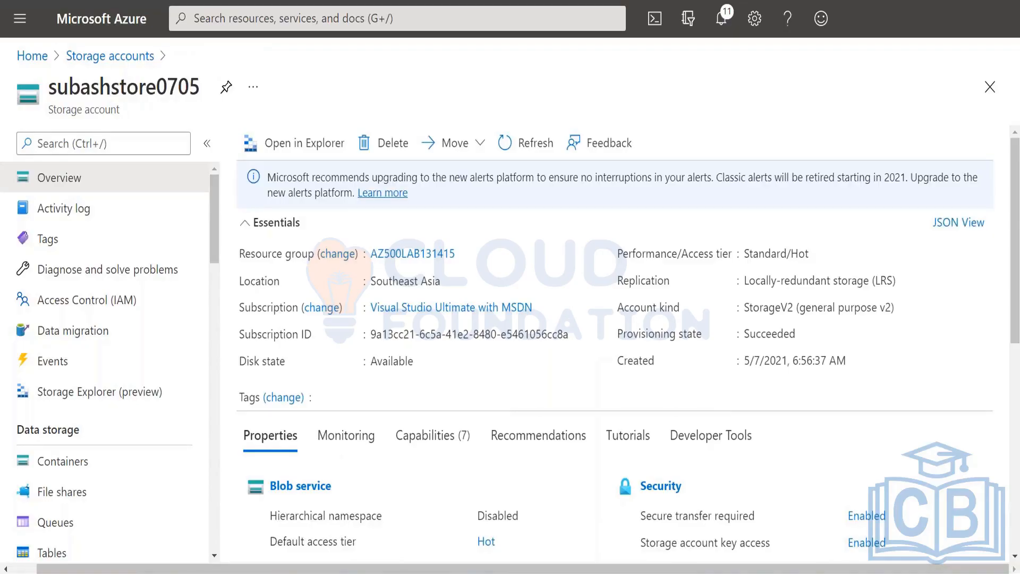
scroll(61, 500, down, 3)
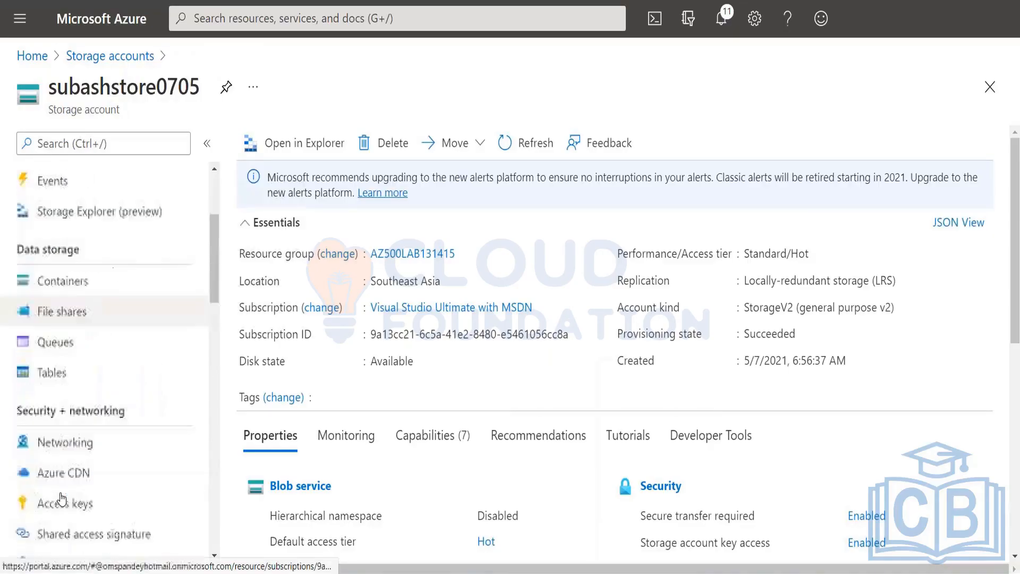
scroll(80, 330, down, 2)
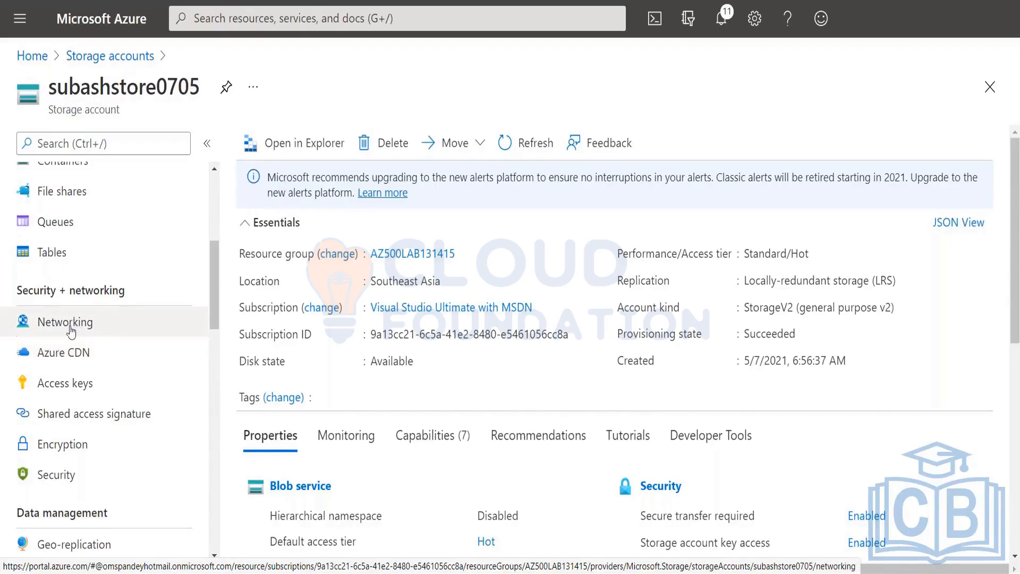
scroll(98, 385, up, 5)
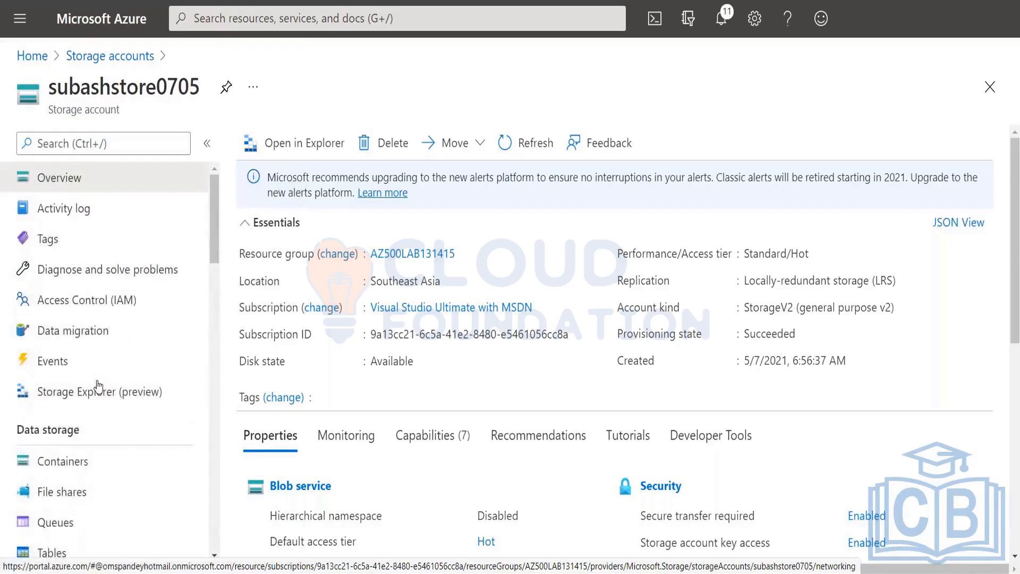
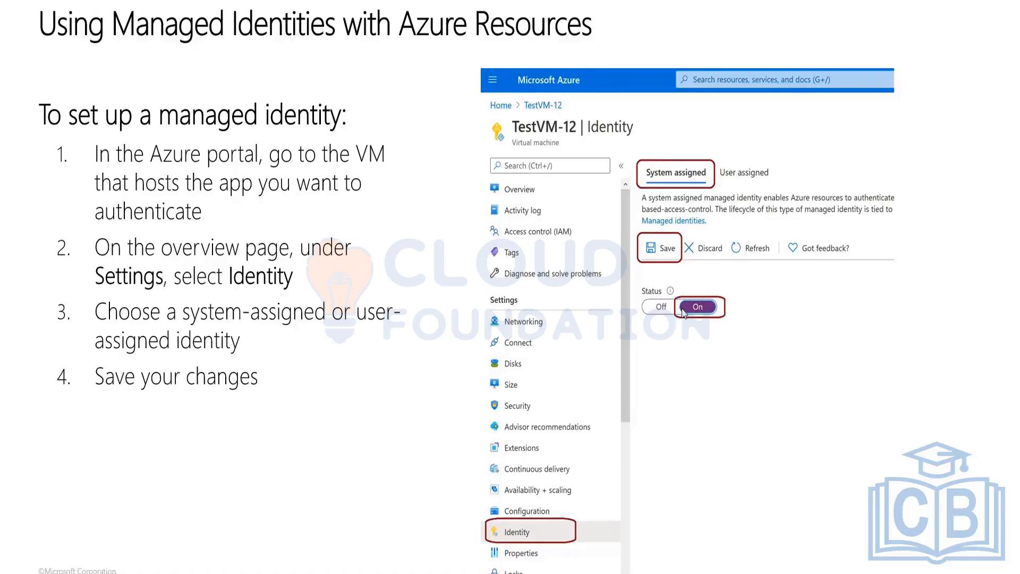
- Switch from the slide show to the Azure portal, create the reviewed web app subashwebapp1 and refresh its deployment status
click(237, 415)
key(Left)
key(alt+Tab)
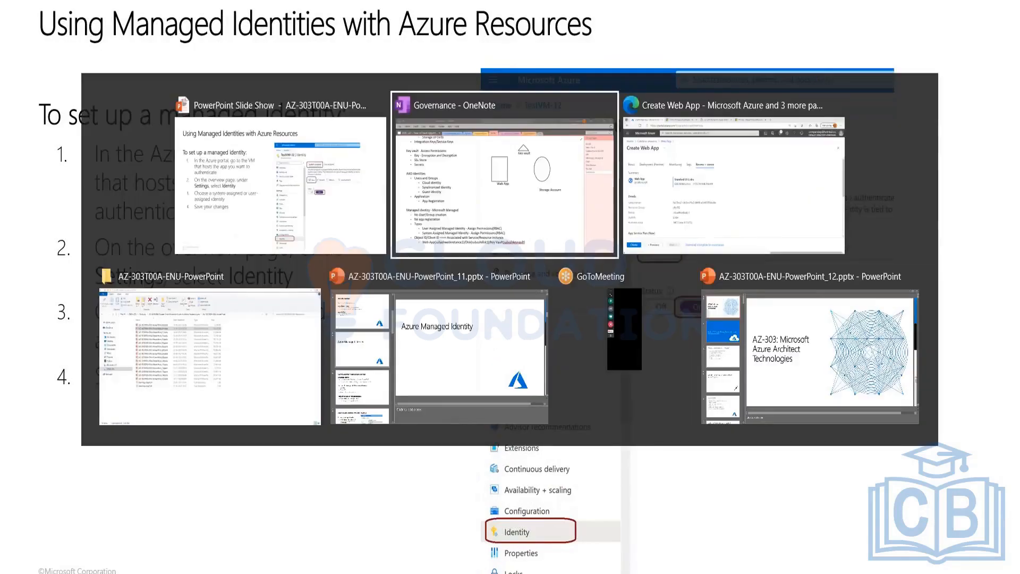
key(alt+Tab)
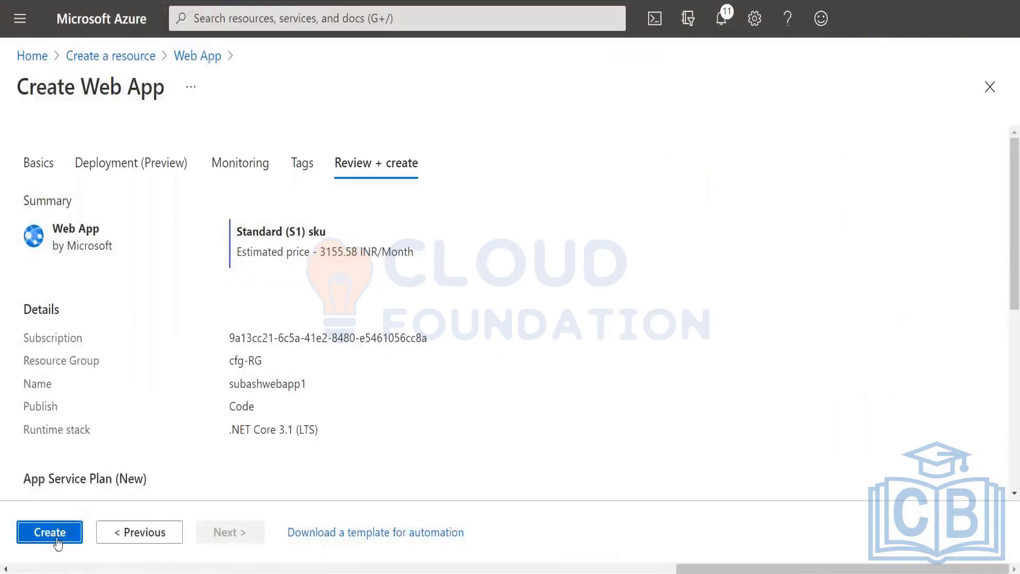
click(57, 541)
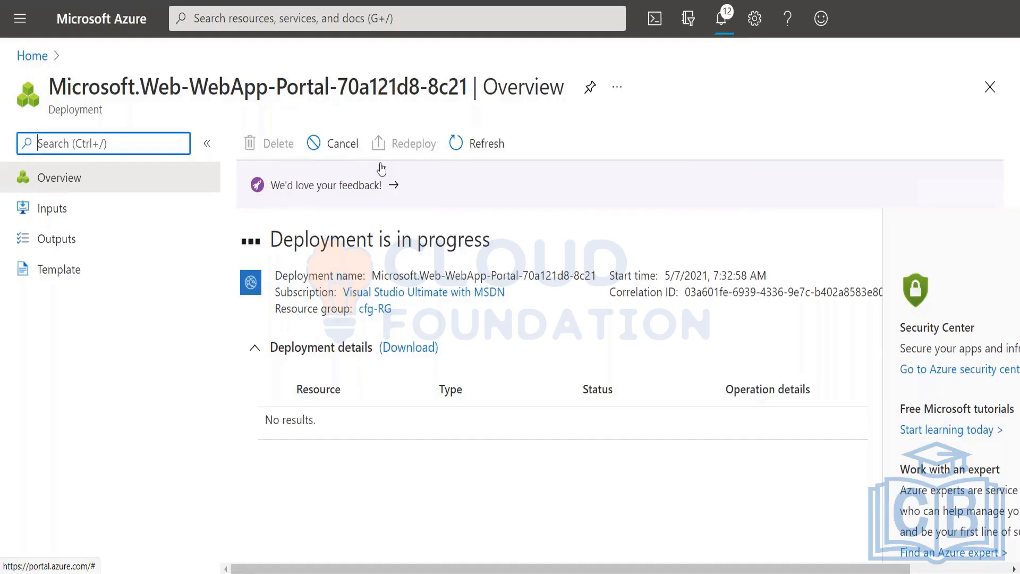
click(472, 144)
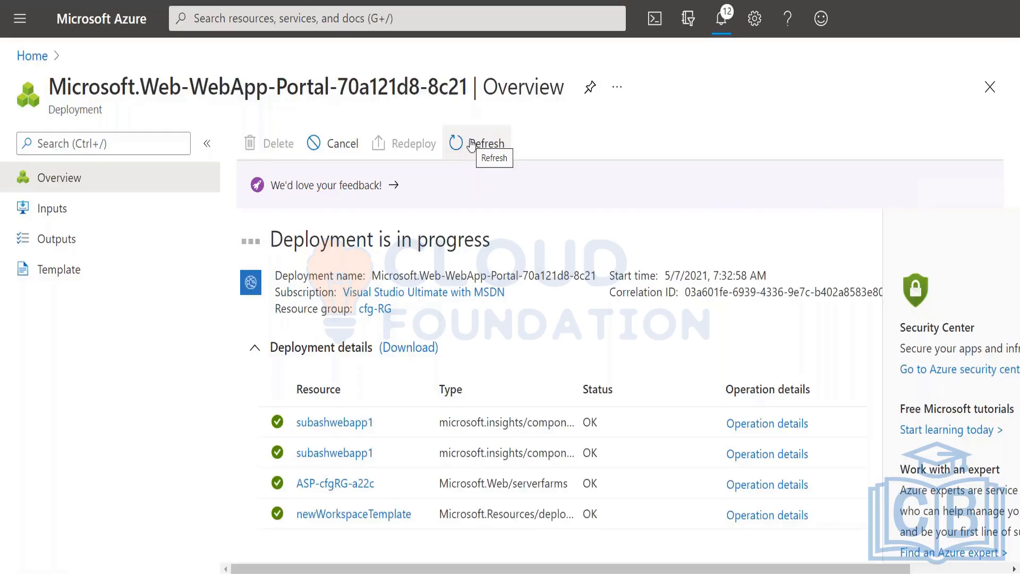
click(469, 141)
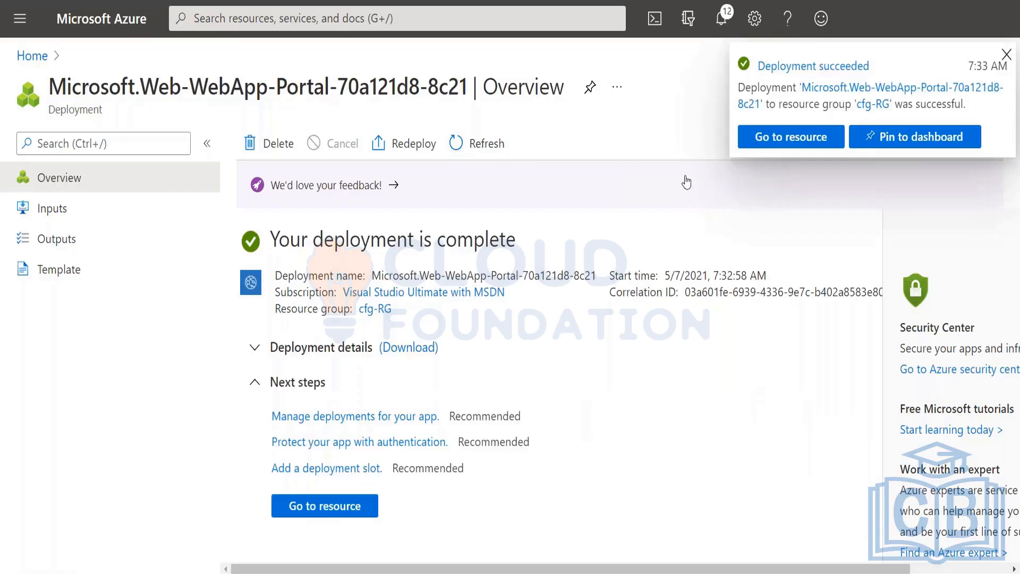
- Open the deployed subashwebapp1 and enable its system-assigned managed identity
click(795, 139)
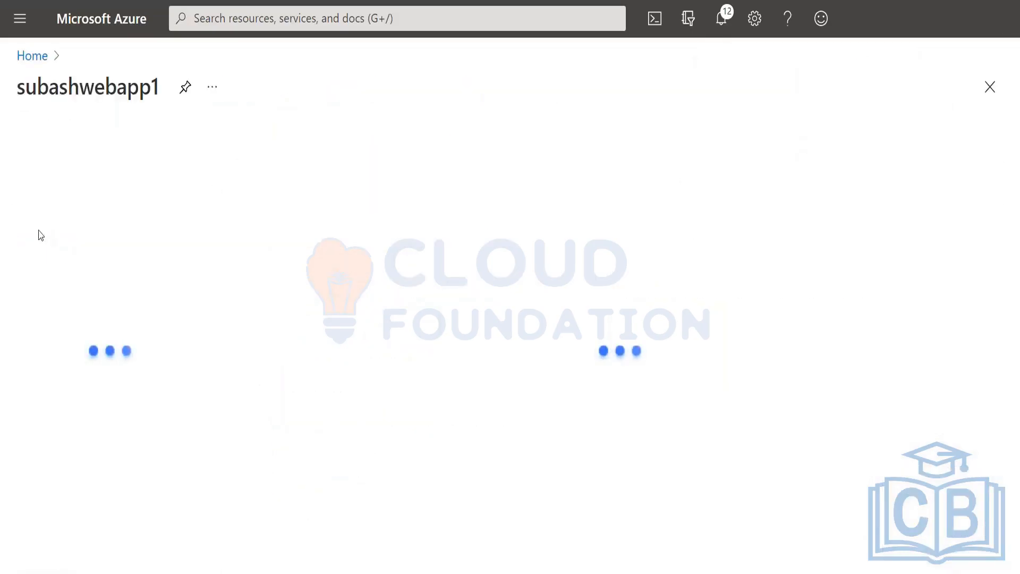
scroll(98, 445, down, 6)
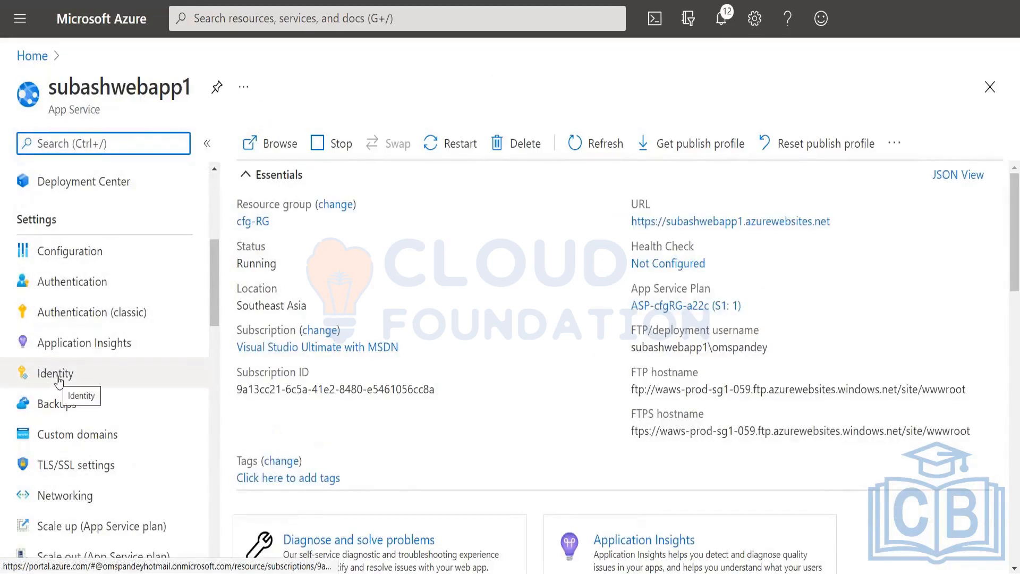
click(57, 378)
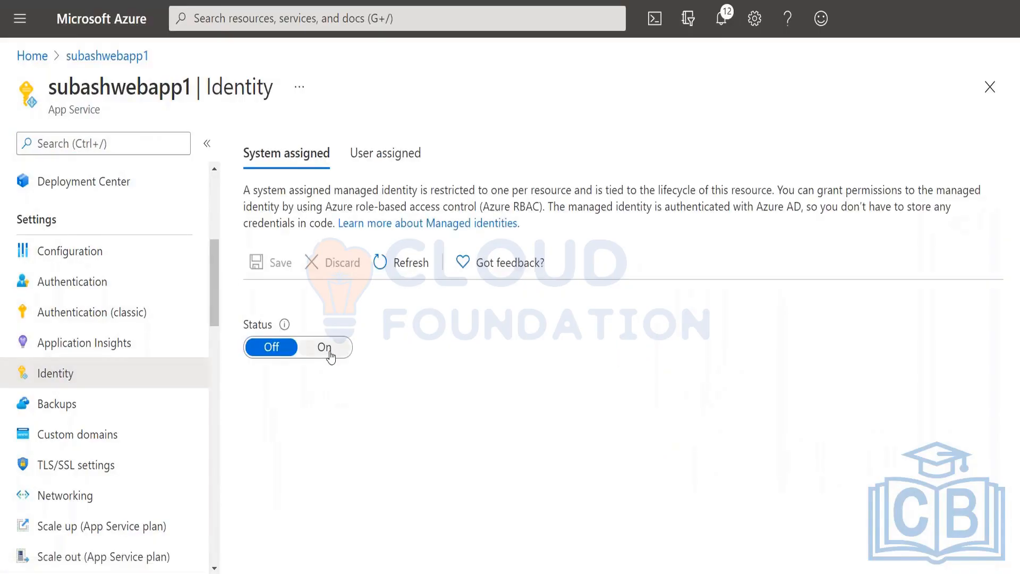
click(330, 348)
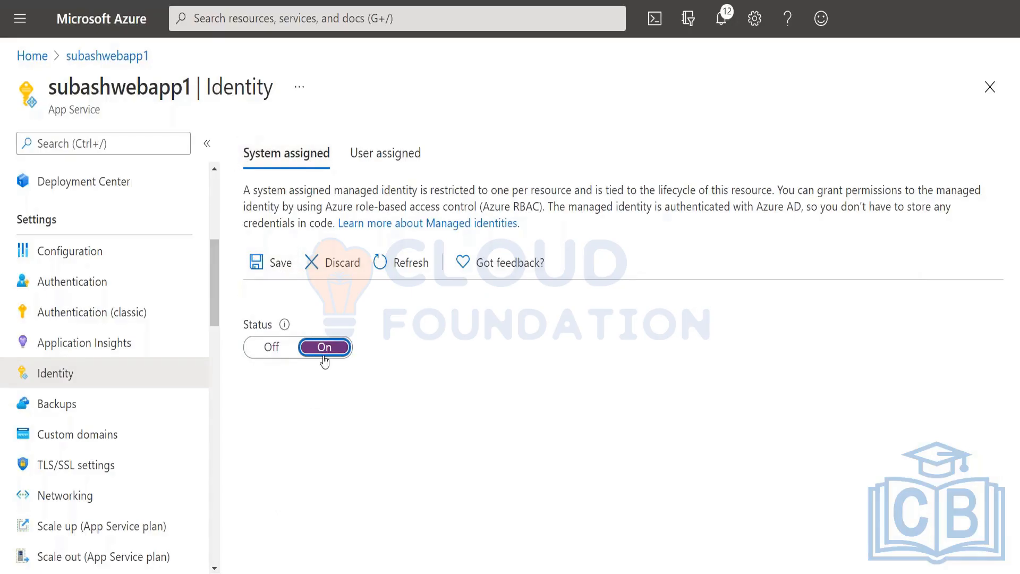
click(280, 266)
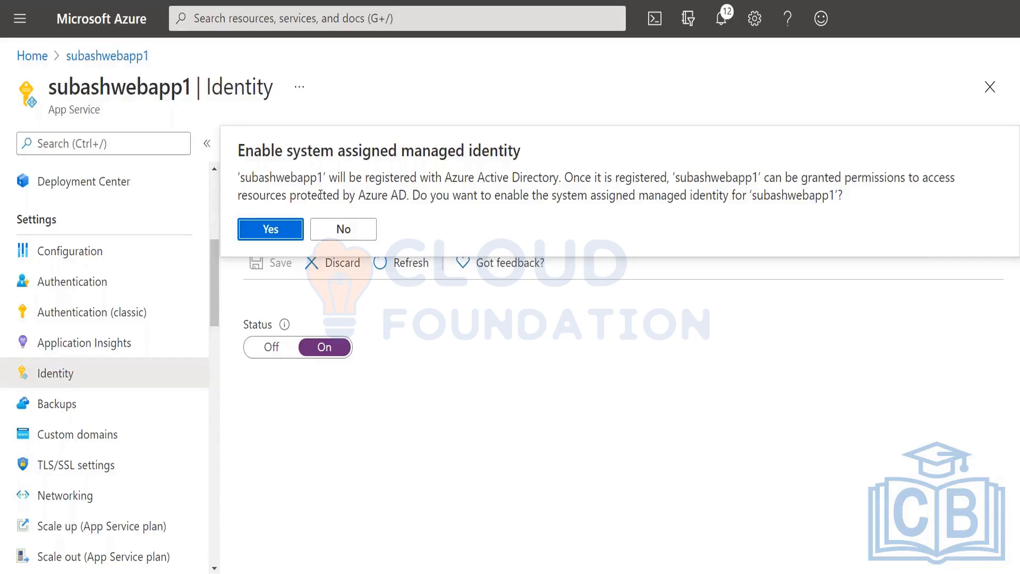
click(287, 232)
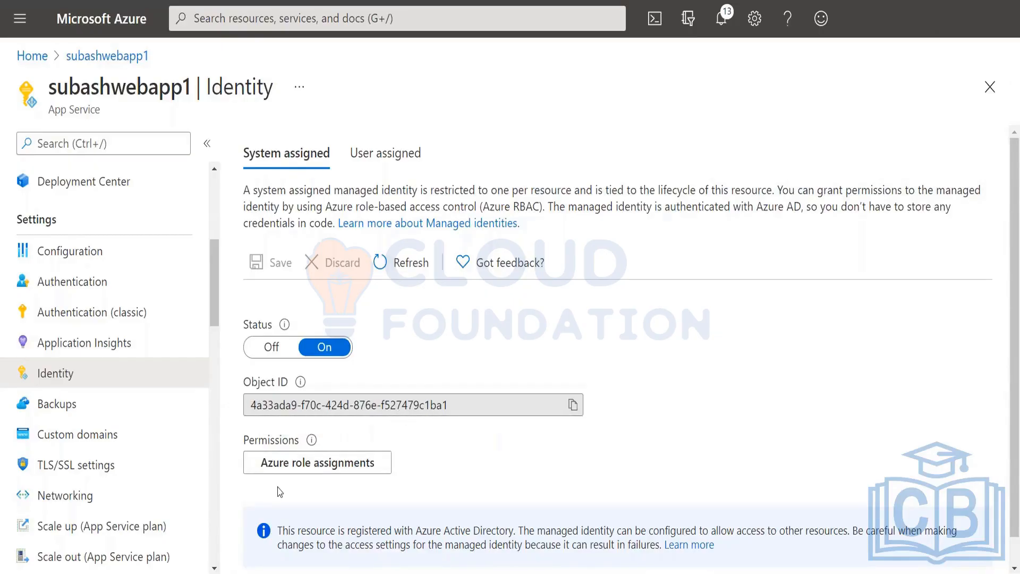
- Add a role assignment for the web app's identity with scope Storage, resource subashstore0705 and role Contributor, and save it
scroll(280, 492, down, 1)
click(298, 437)
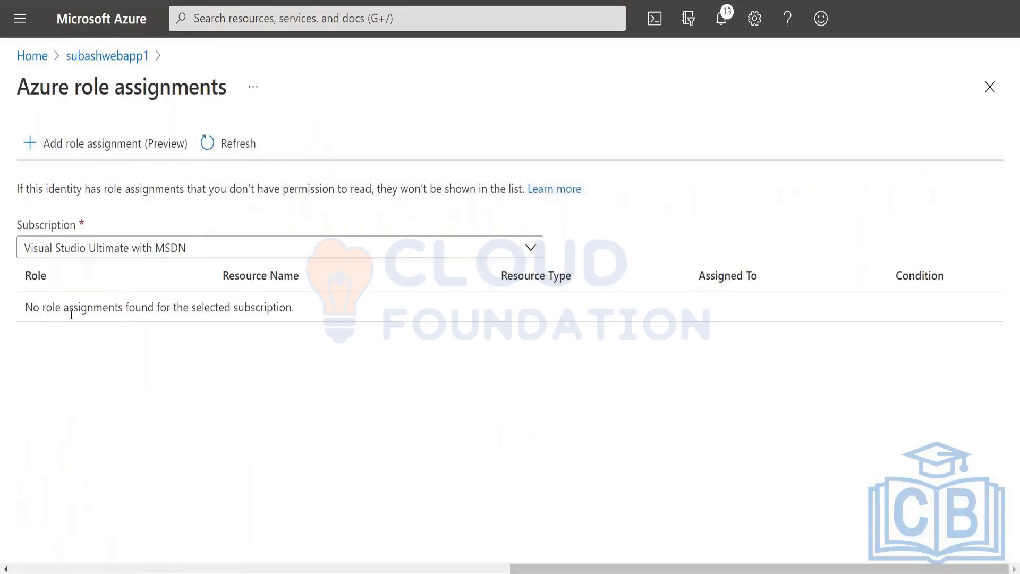
click(101, 147)
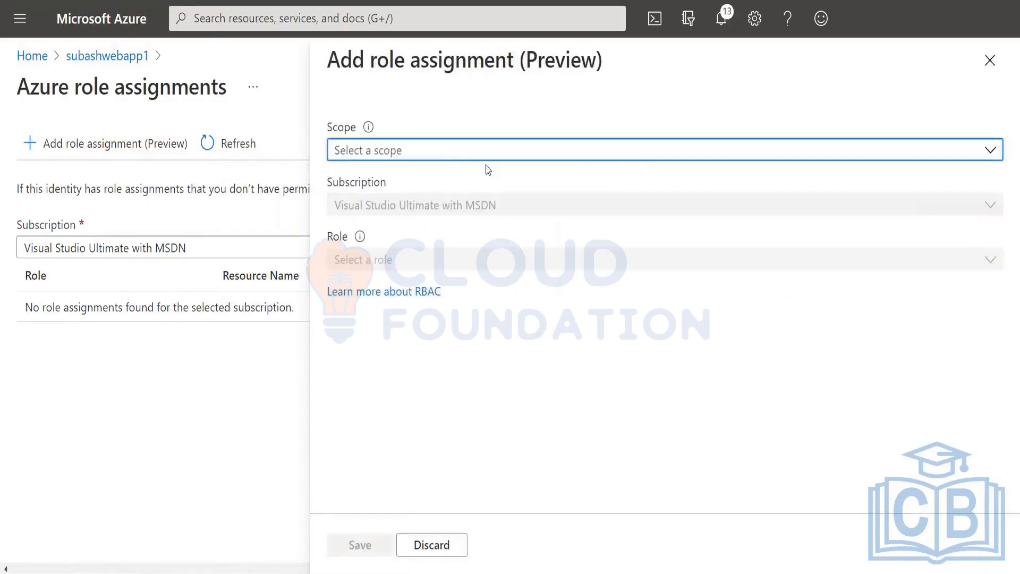
click(446, 158)
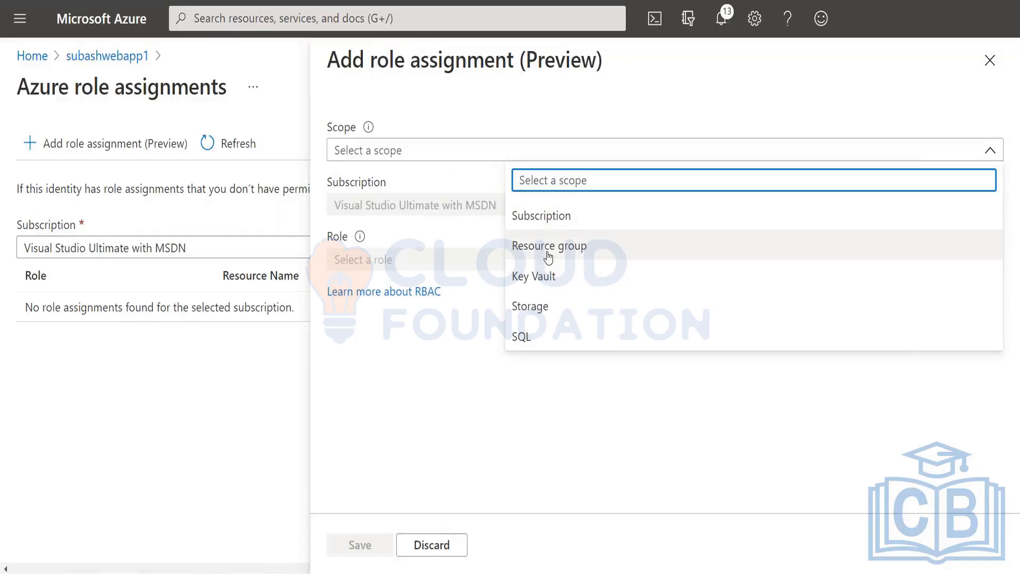
click(533, 312)
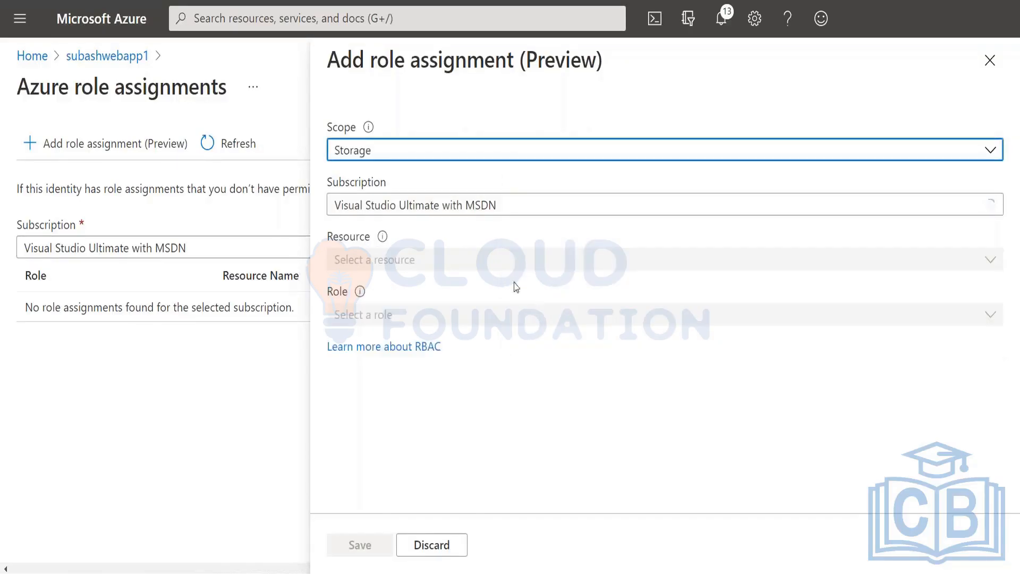
click(395, 268)
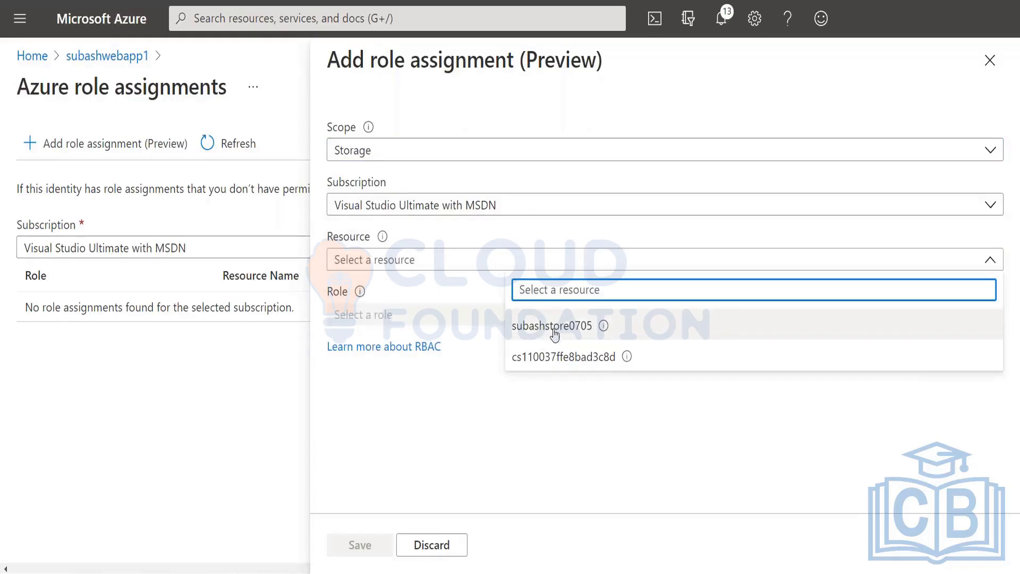
click(554, 331)
click(390, 319)
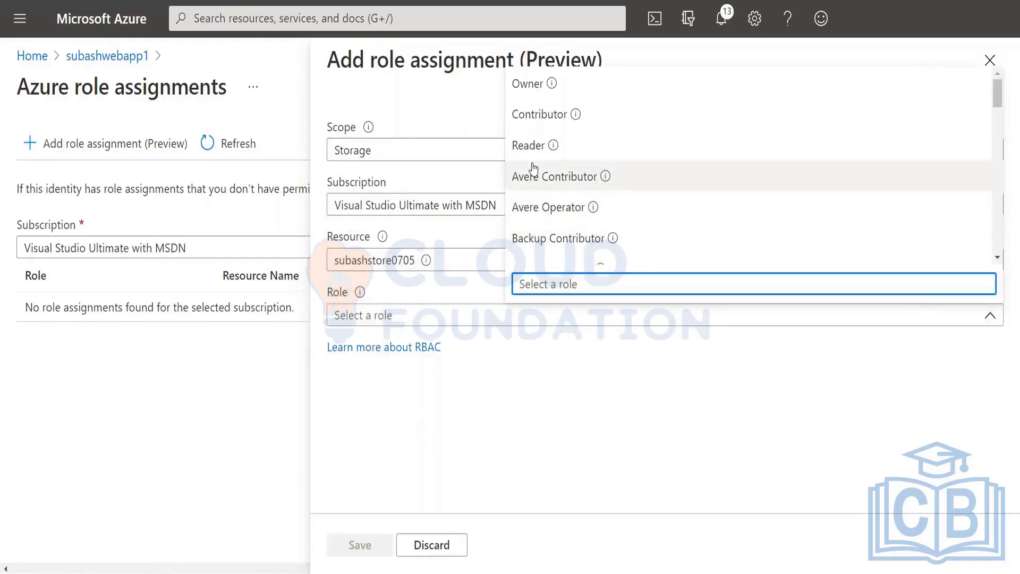
click(543, 119)
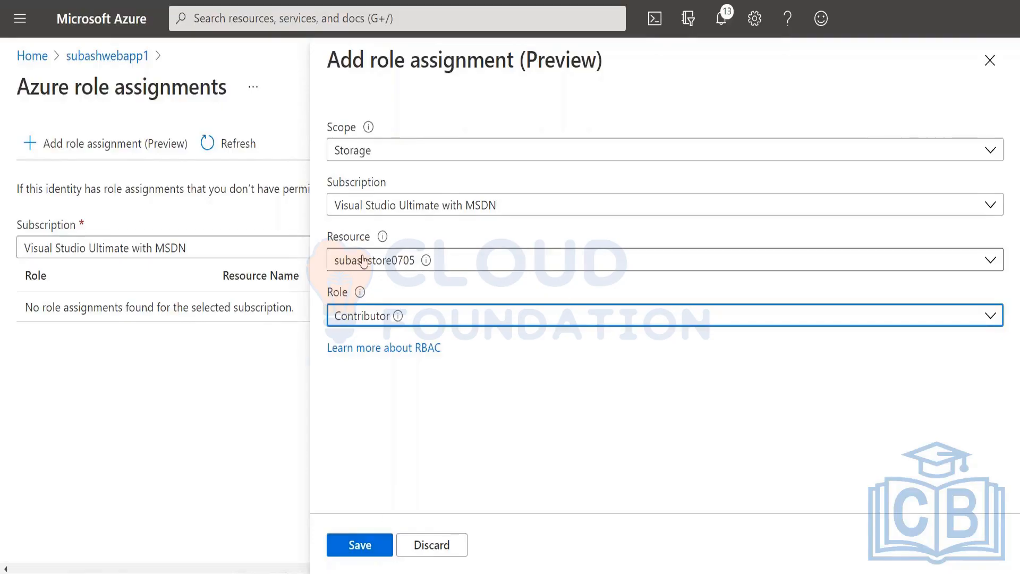
click(359, 547)
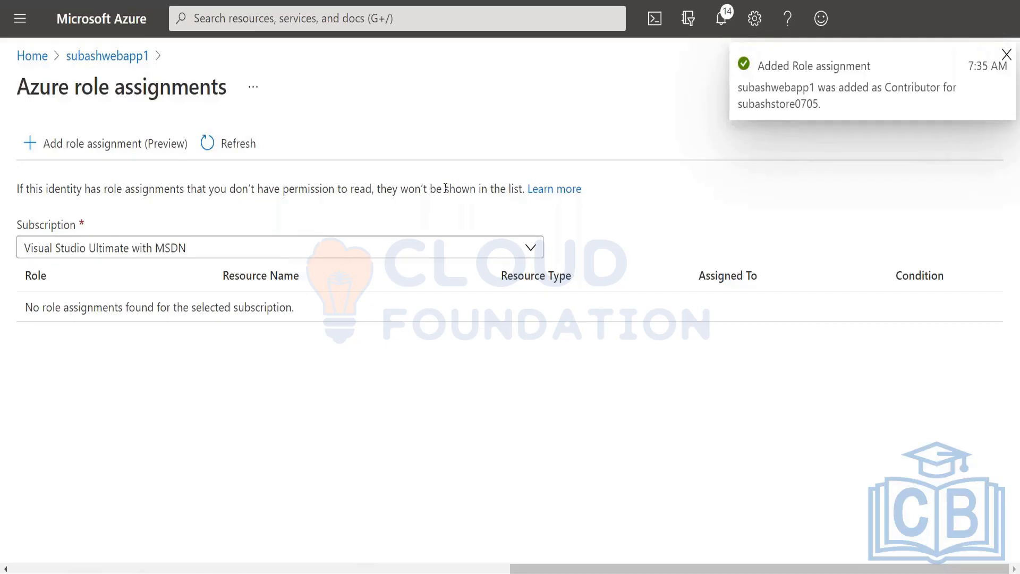
- Refresh the identity's Azure role assignments list and check which subscriptions can be chosen for it
click(242, 144)
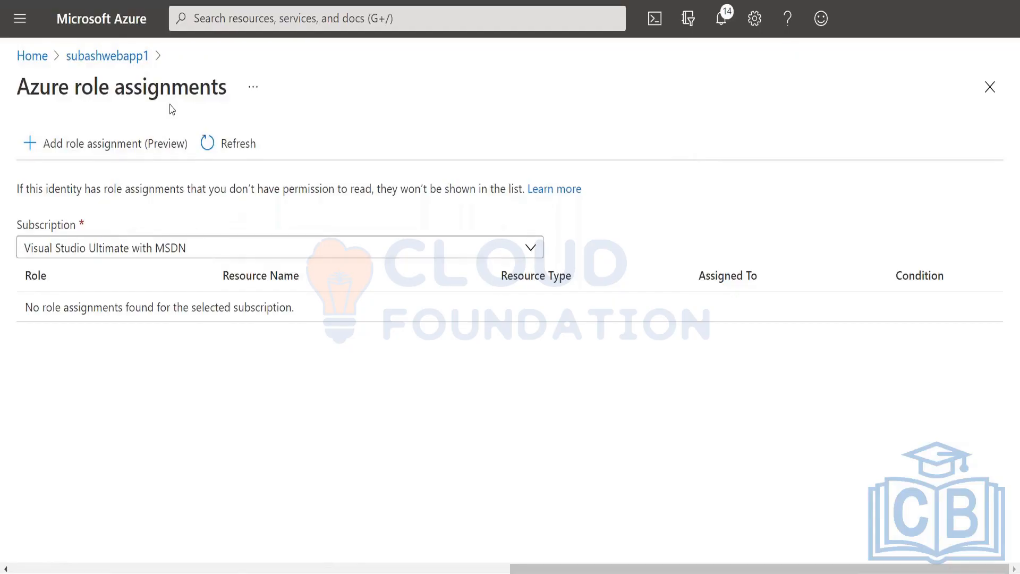
click(237, 139)
click(227, 250)
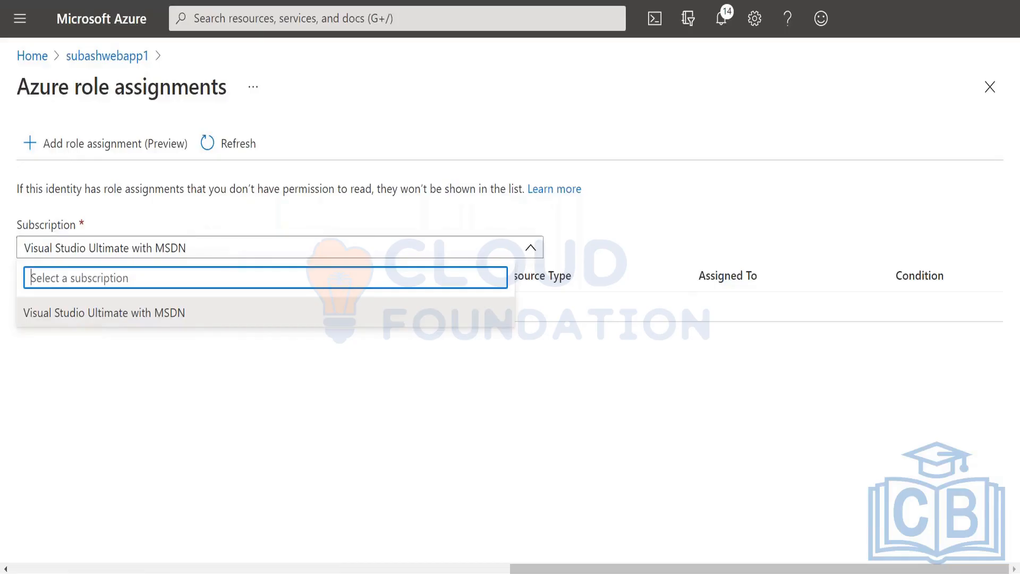
click(292, 100)
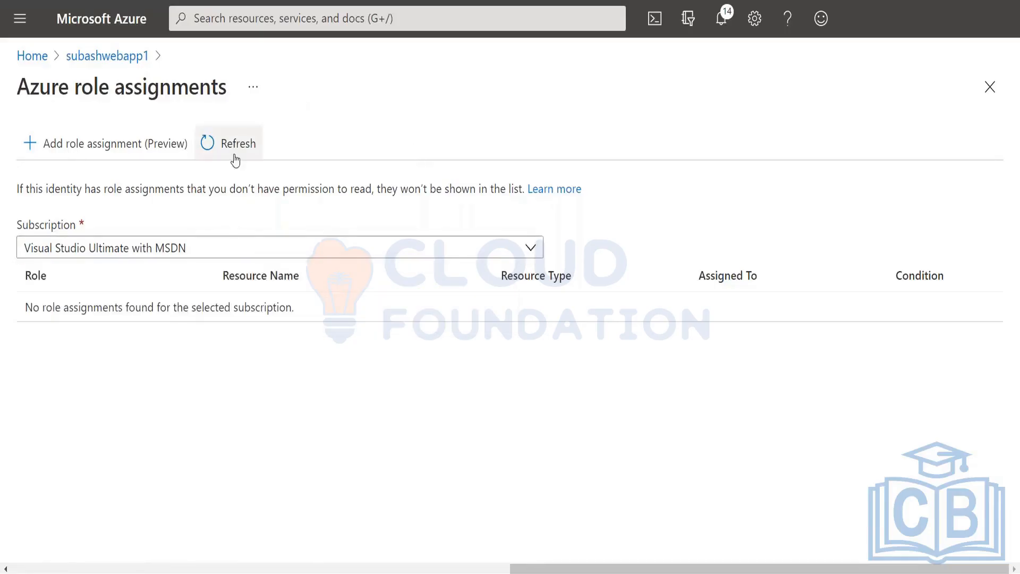
click(233, 150)
- Return from the role assignments to subashwebapp1 and view the web app's overview
click(106, 56)
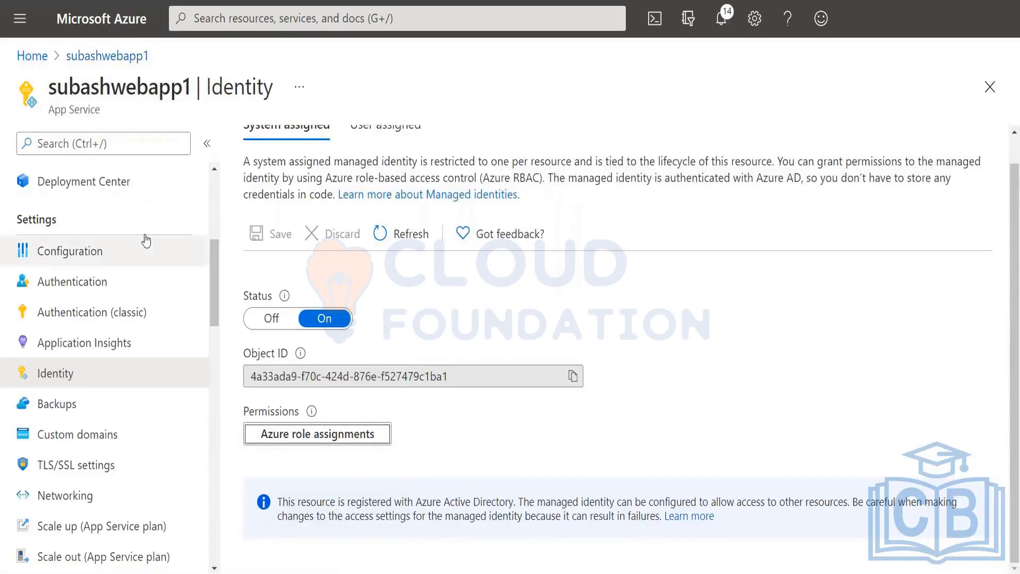
scroll(346, 314, up, 1)
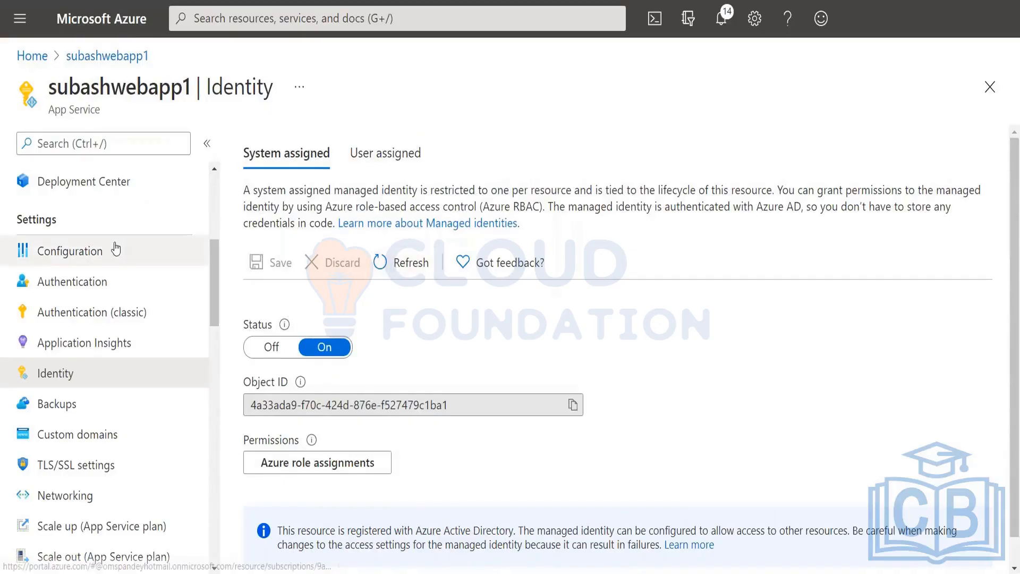
scroll(106, 408, up, 2)
scroll(106, 408, up, 4)
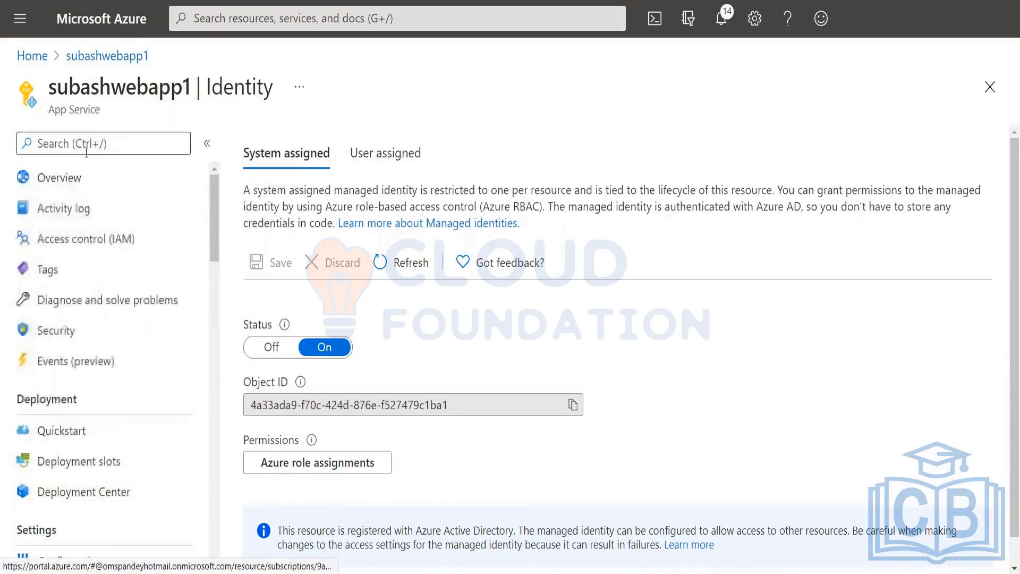
click(59, 177)
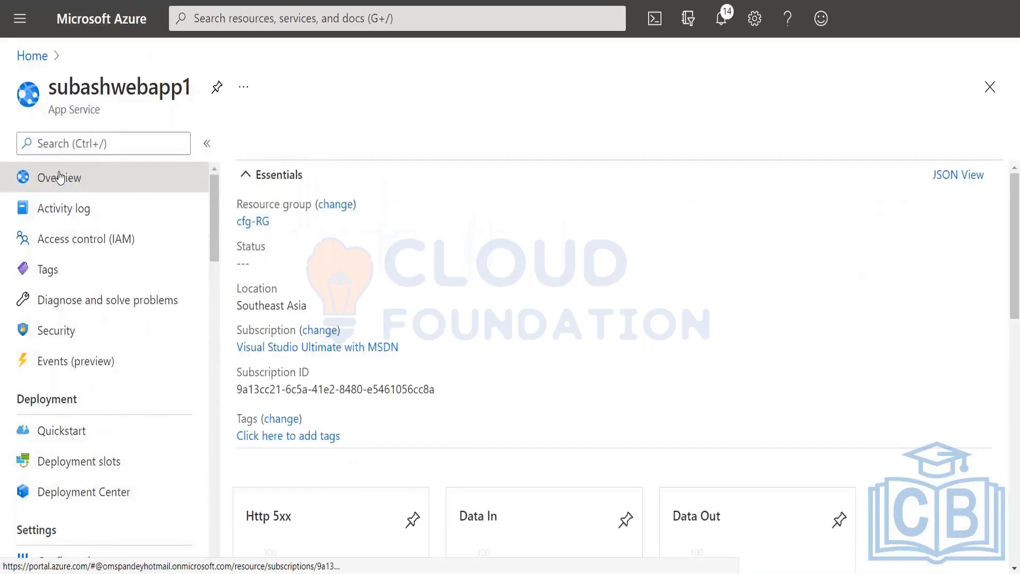
- Open the storage account subashstore0705 and display the role assignments in its access control settings
click(18, 20)
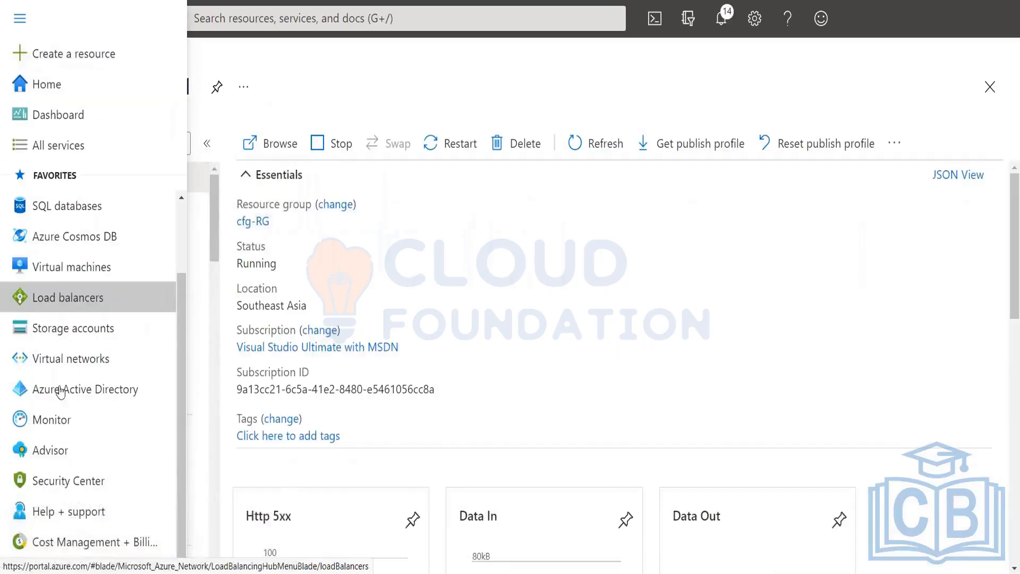
click(91, 329)
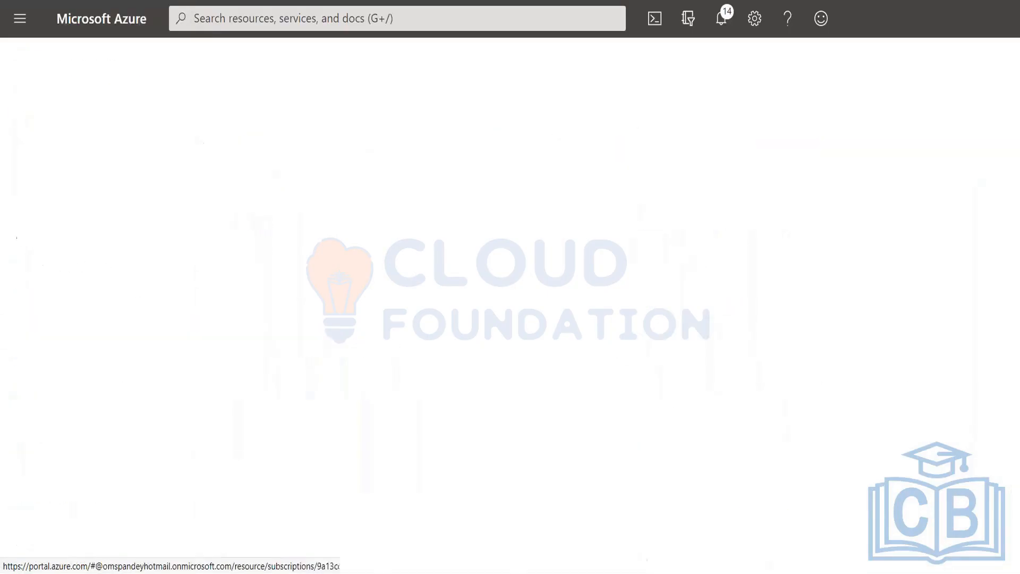
click(101, 328)
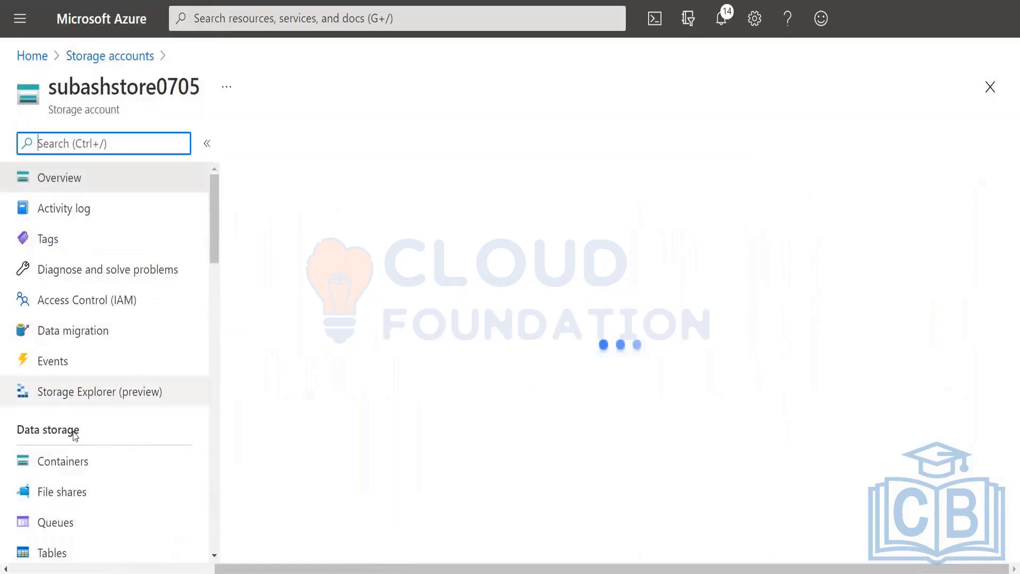
scroll(50, 489, down, 1)
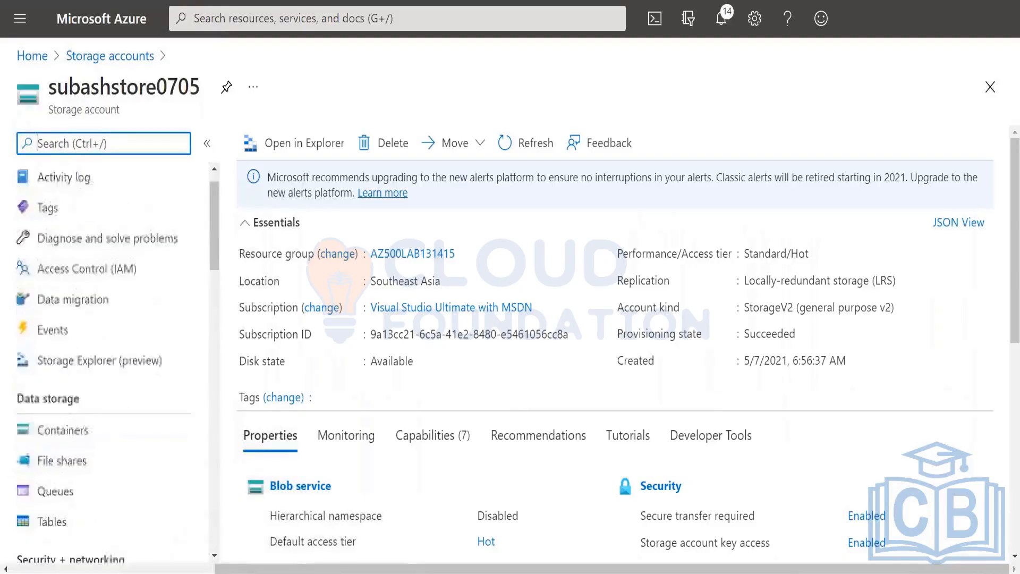
scroll(32, 268, up, 1)
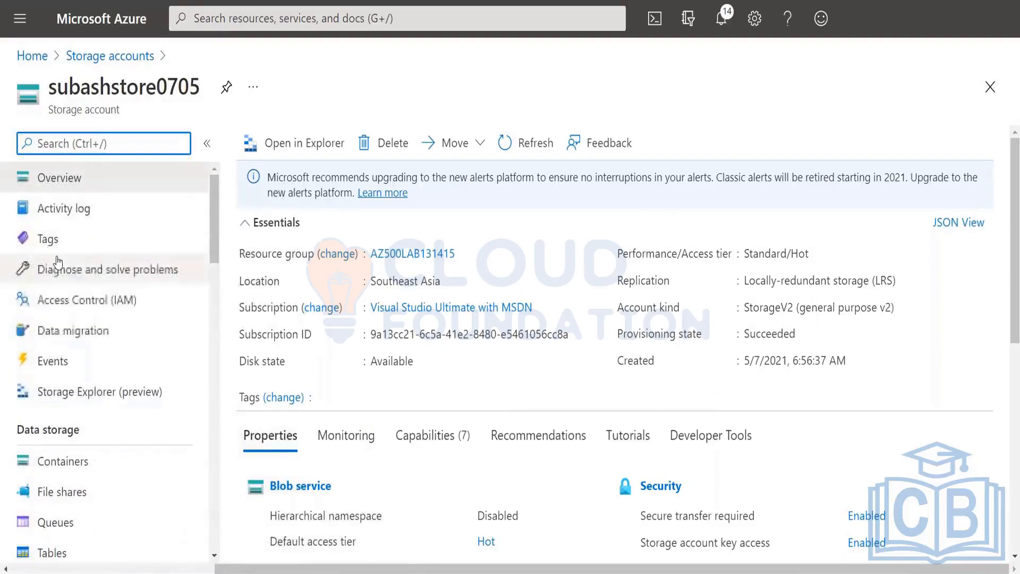
click(80, 297)
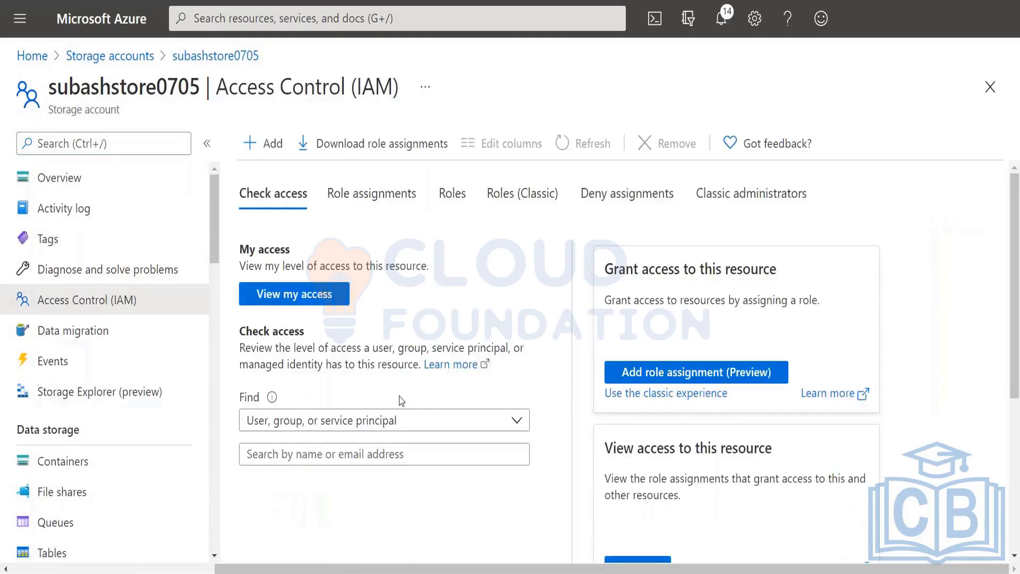
click(384, 201)
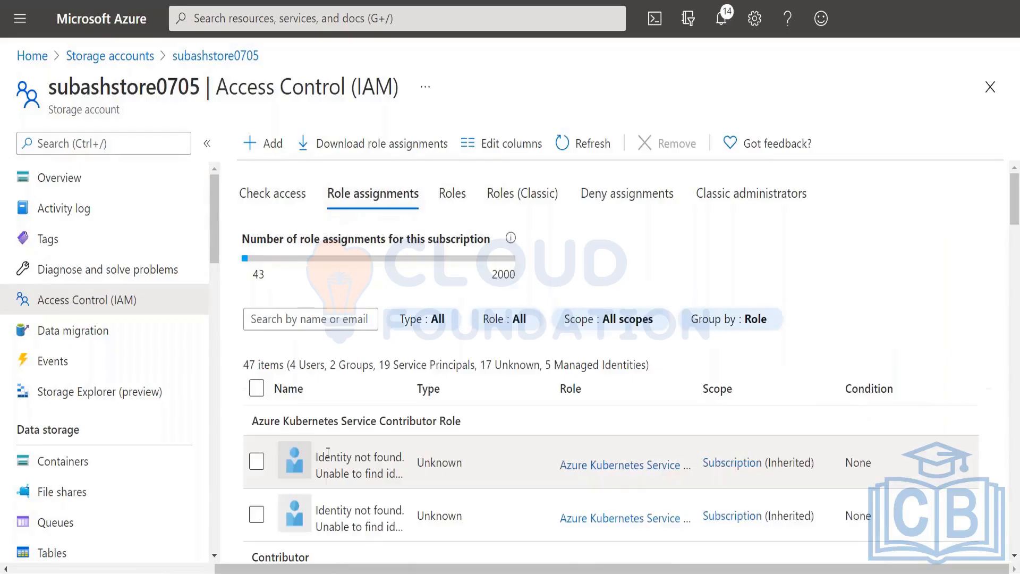
- Examine the storage account's role assignments for subashwebapp1 among the Contributor entries
scroll(328, 452, down, 4)
scroll(328, 452, up, 2)
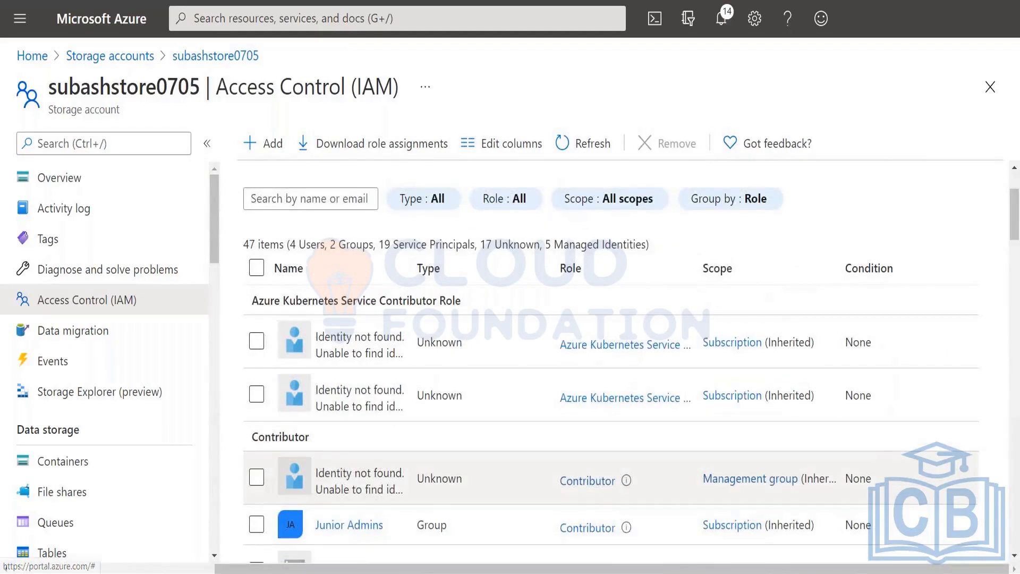
scroll(326, 452, down, 7)
scroll(326, 452, up, 3)
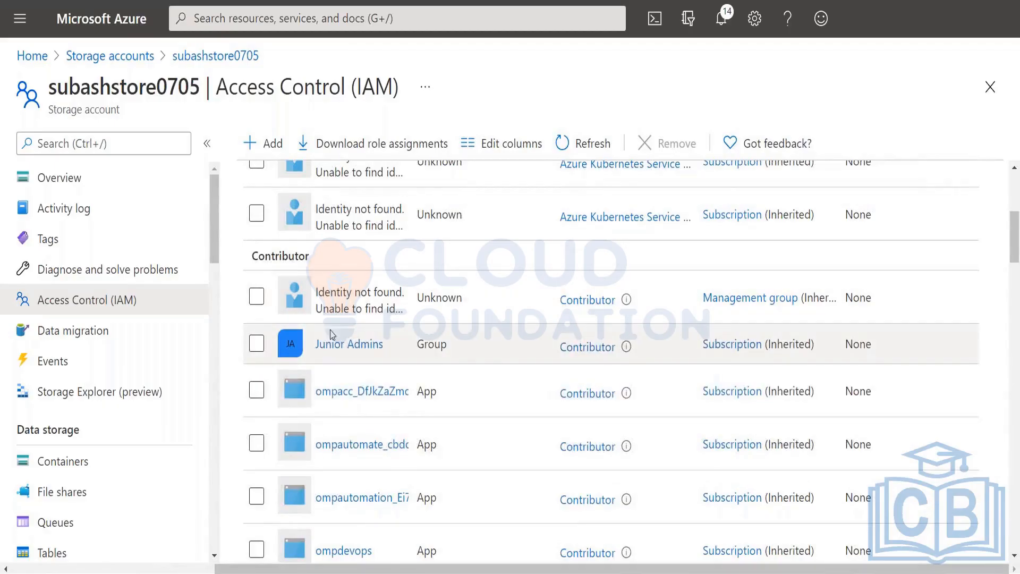
scroll(372, 420, down, 7)
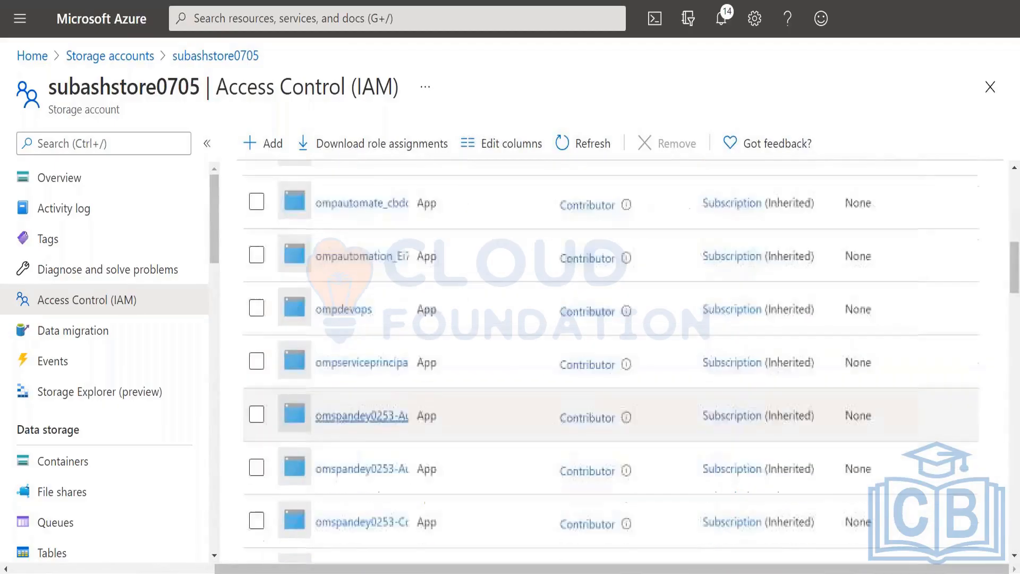
scroll(372, 425, down, 3)
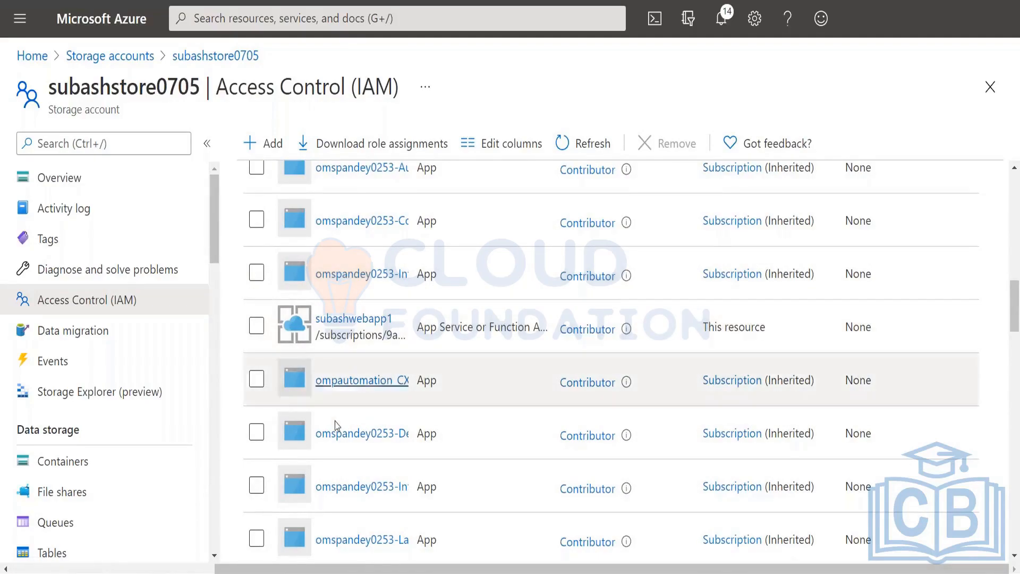
scroll(337, 425, up, 4)
scroll(337, 425, up, 8)
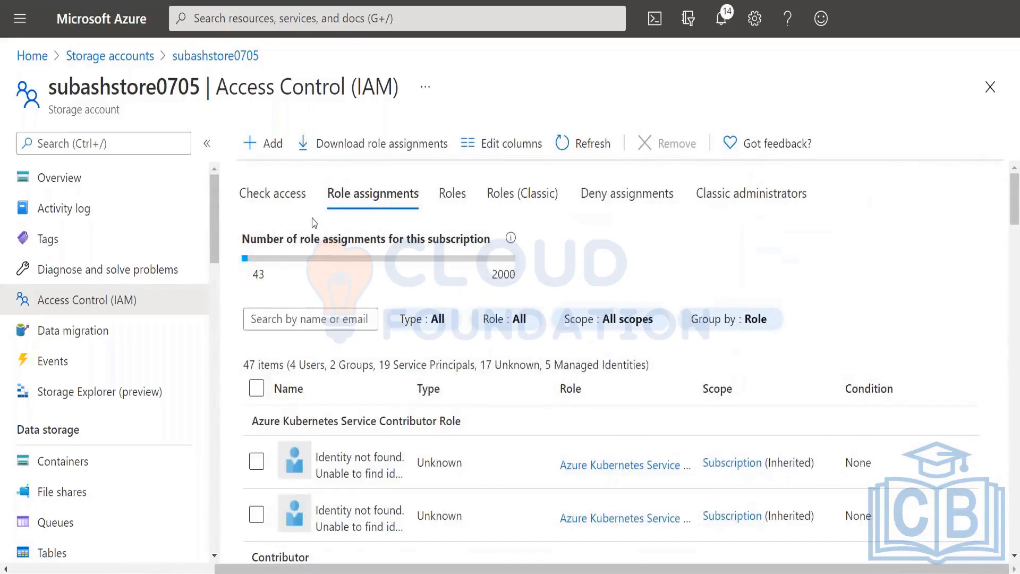
- Start a new role assignment for the storage account and set its role to Contributor
click(268, 149)
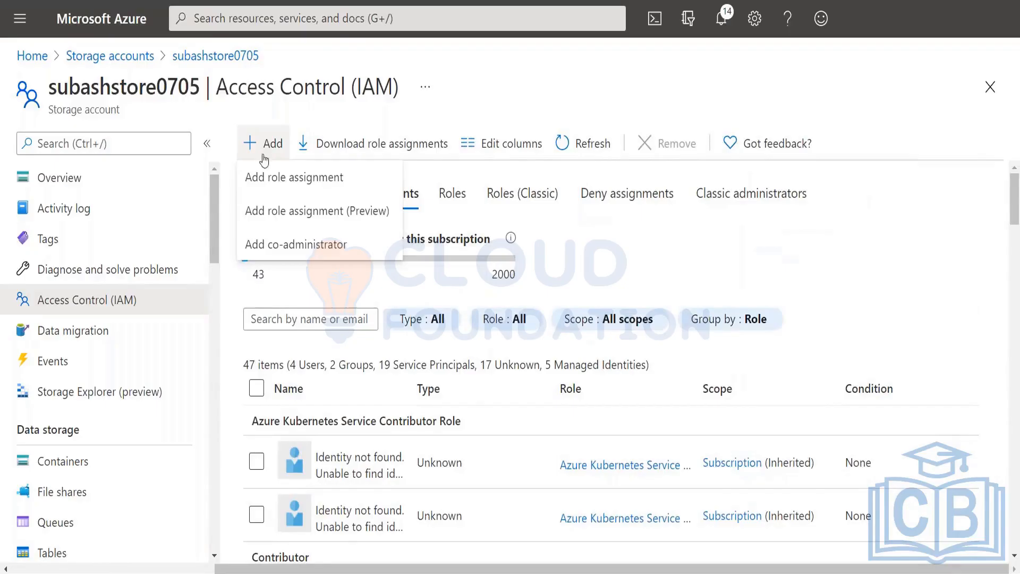
click(300, 180)
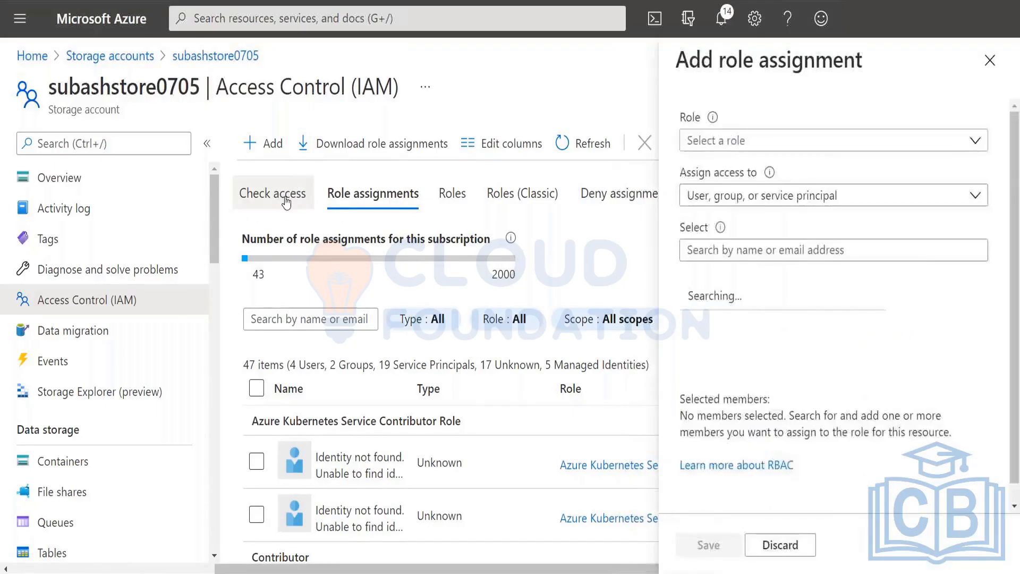
click(801, 141)
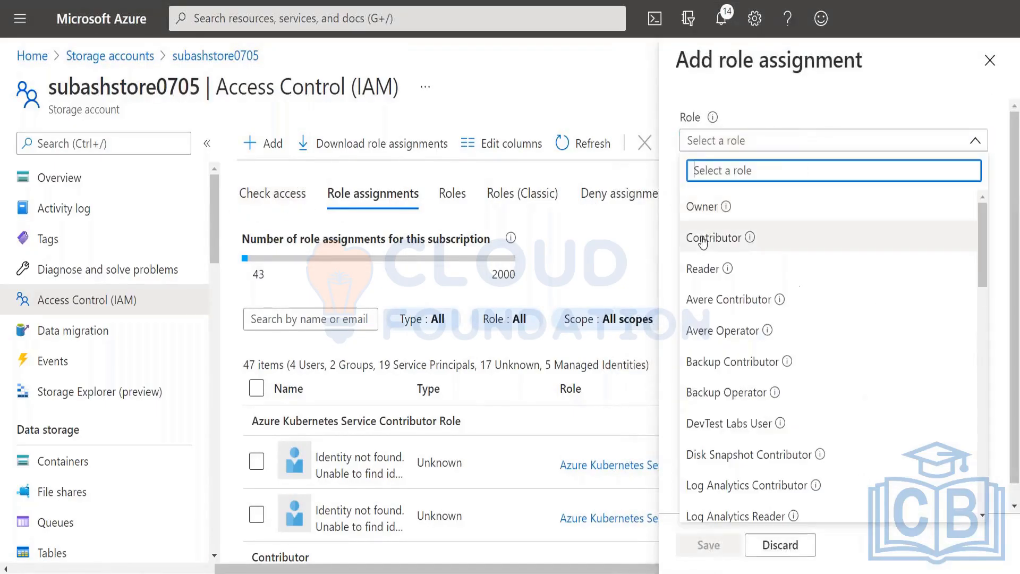
click(710, 235)
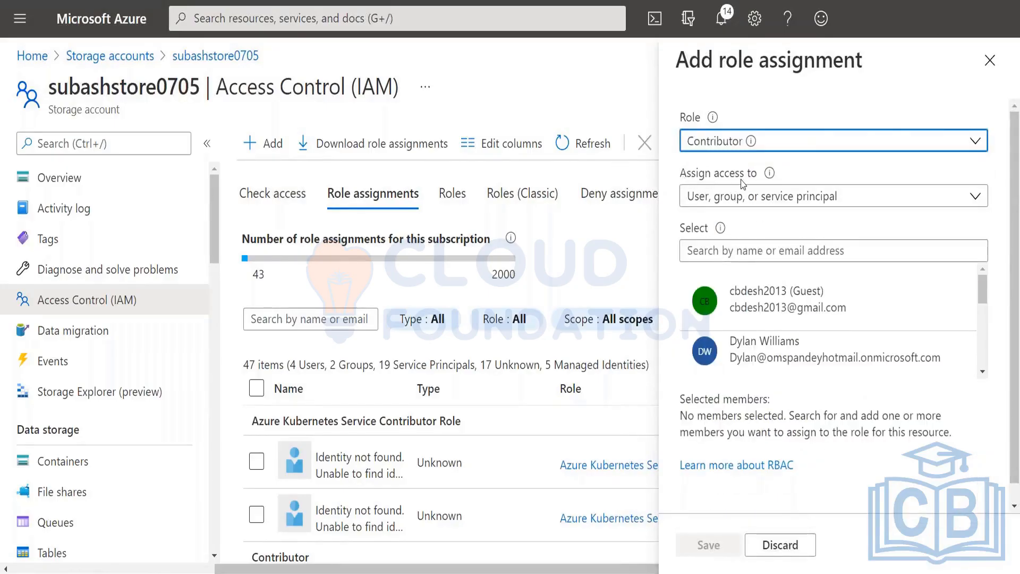
- Assign the access to App Service in the Visual Studio Ultimate with MSDN subscription and choose subashwebapp1 as the member
click(765, 198)
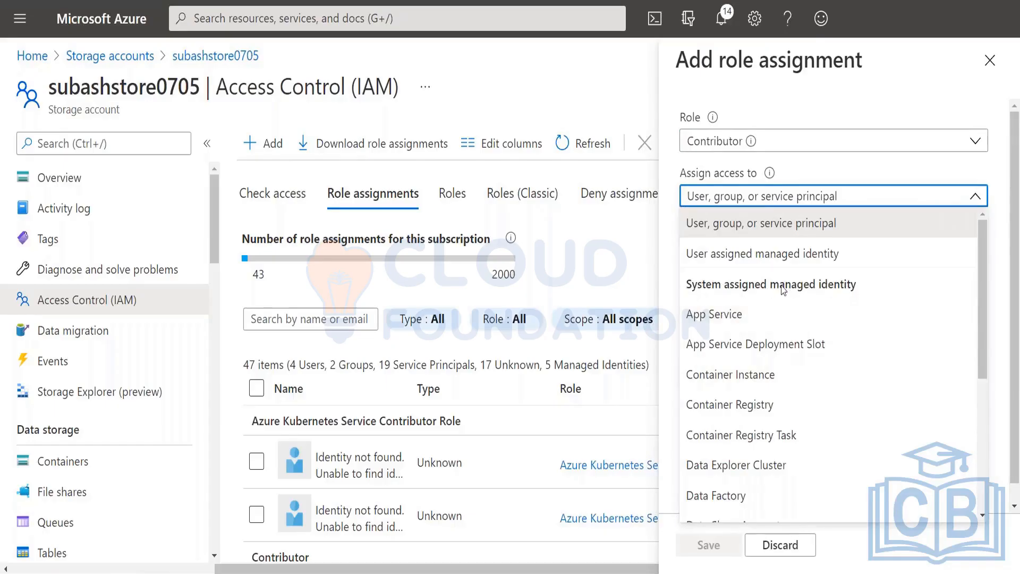
key(Escape)
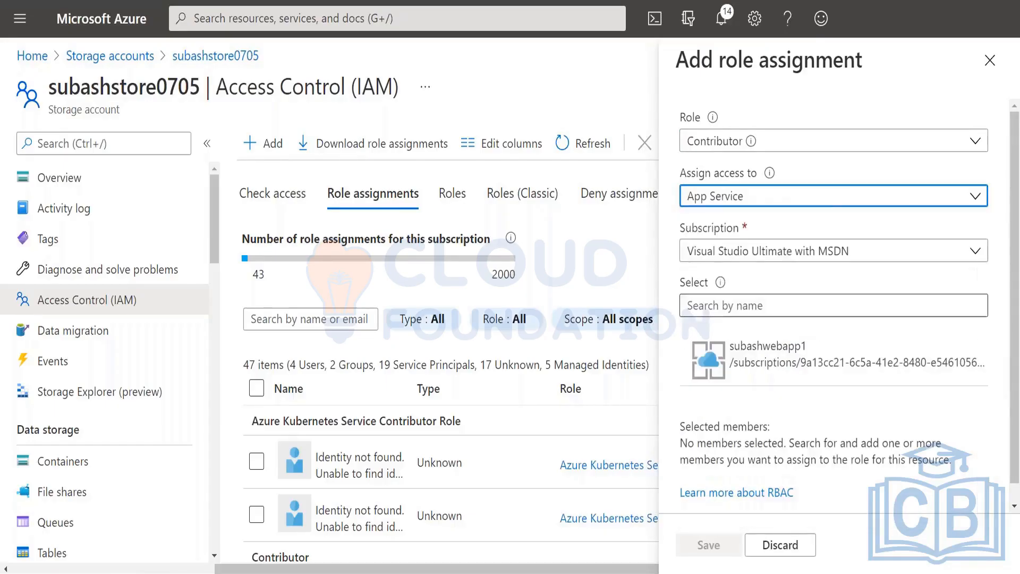
click(991, 263)
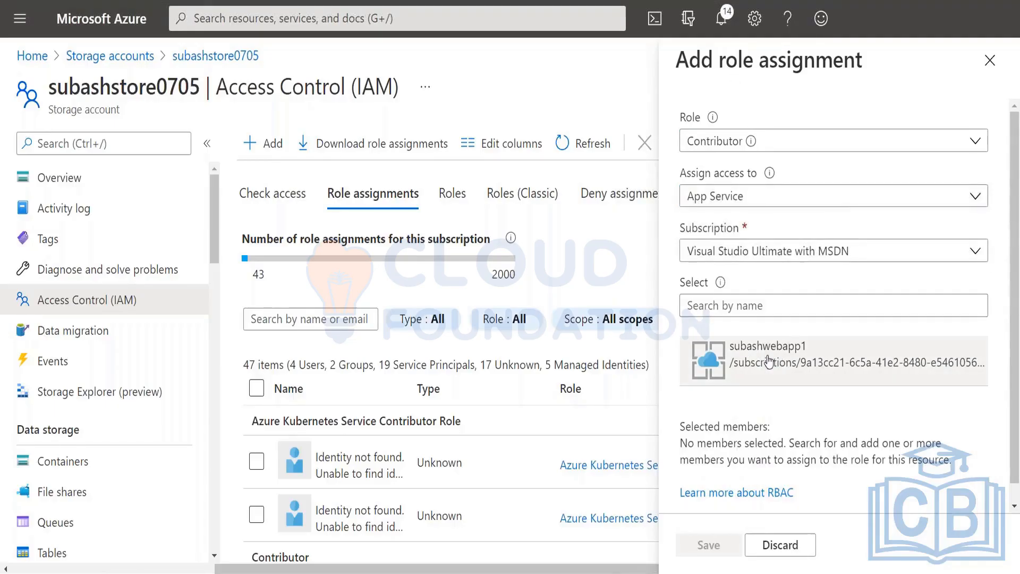
click(792, 353)
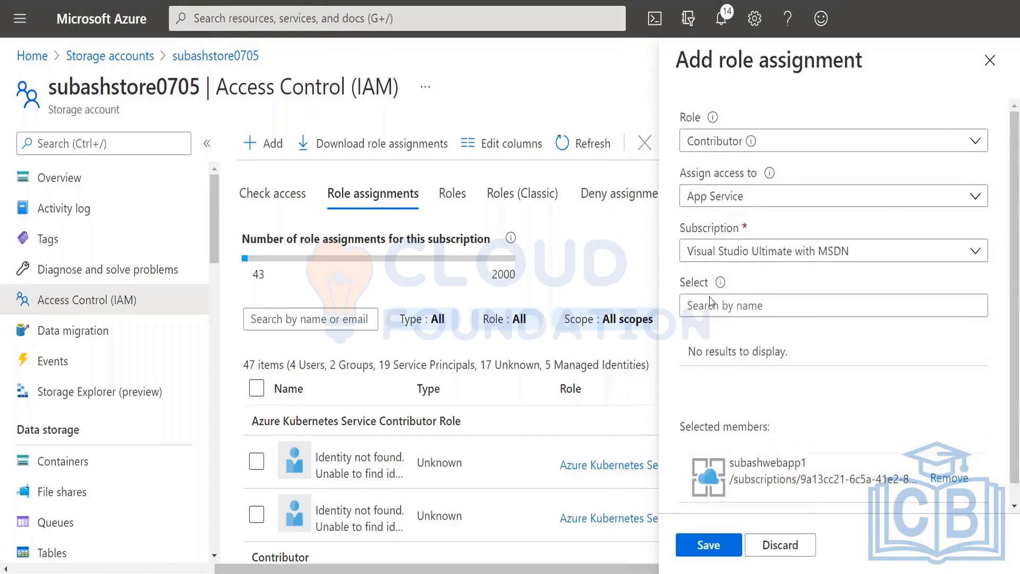
- Examine which Azure resource types with a system assigned managed identity can be given access, keeping App Service as the choice
mouse_move(709, 292)
click(733, 202)
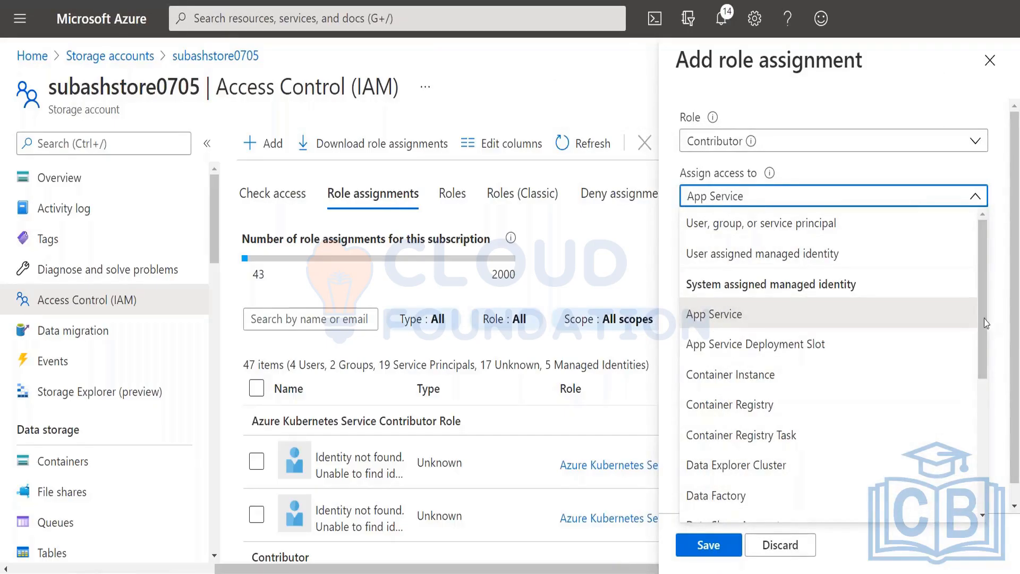
scroll(772, 329, down, 3)
scroll(772, 329, up, 3)
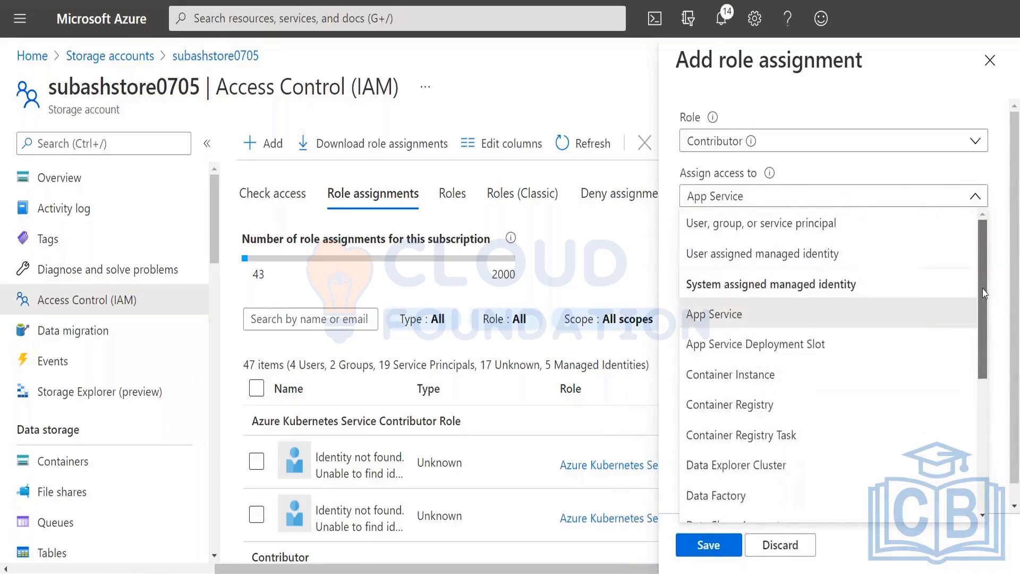
click(772, 327)
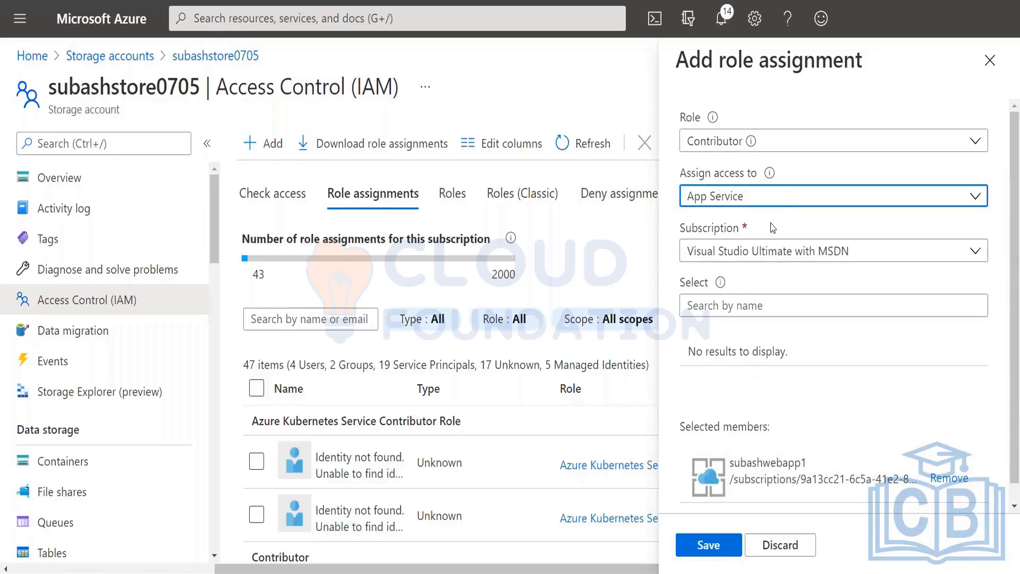
click(776, 204)
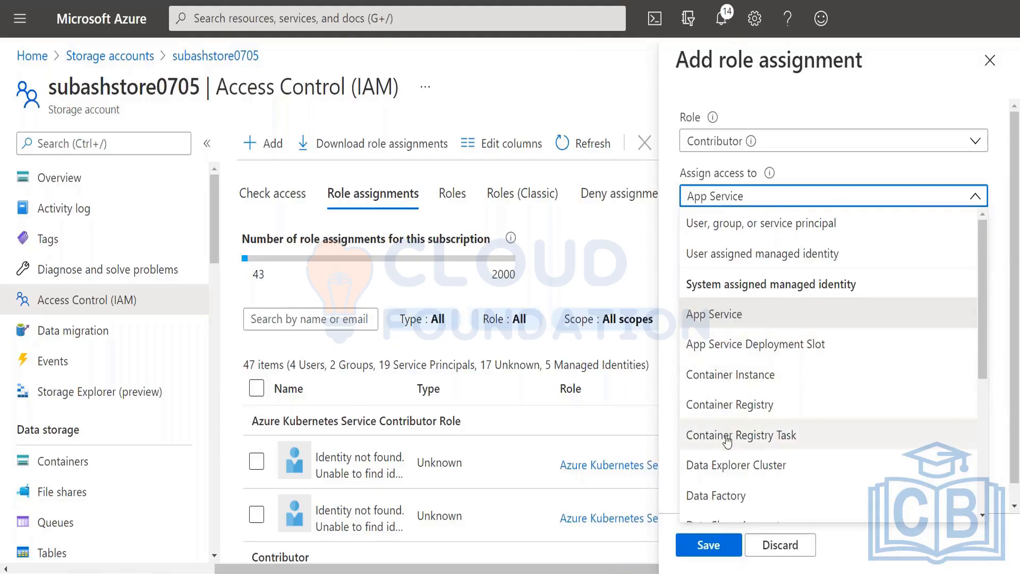
scroll(722, 483, down, 5)
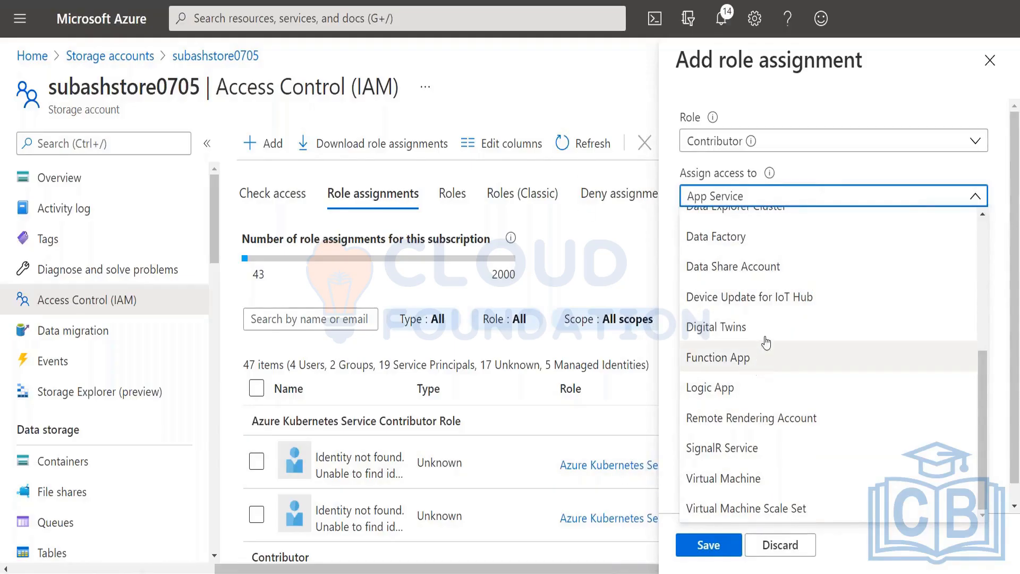
scroll(762, 275, up, 2)
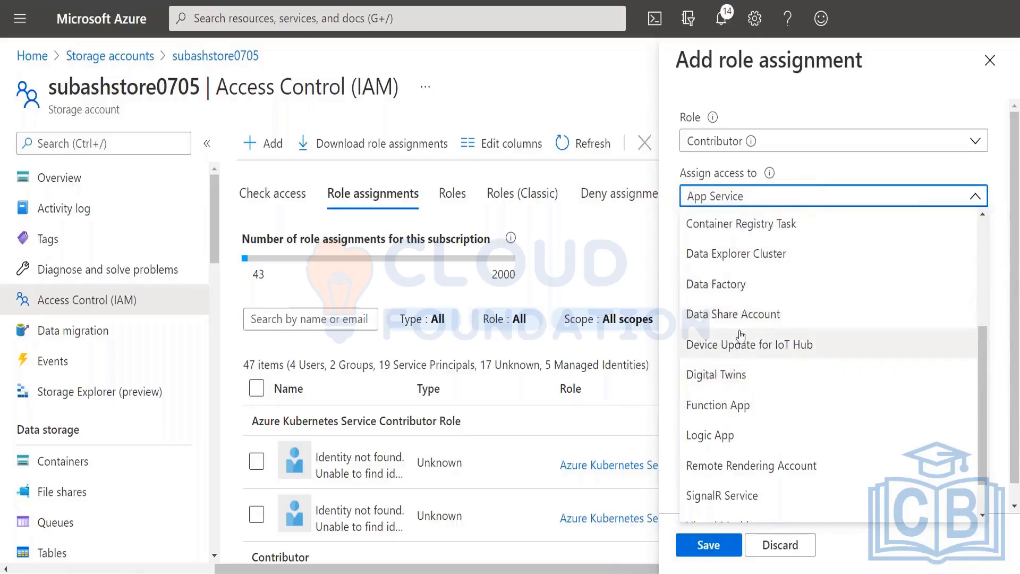
scroll(741, 319, up, 4)
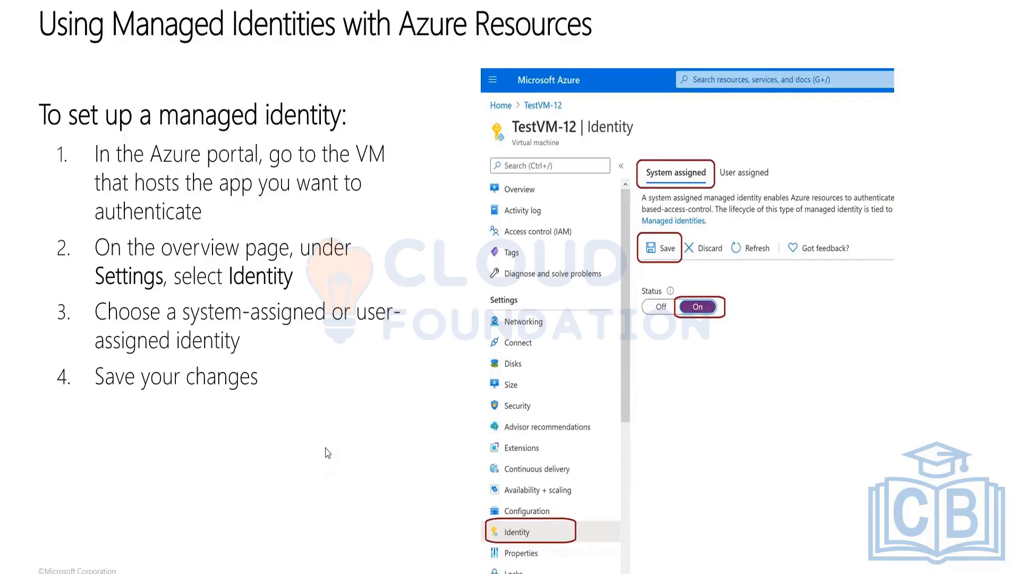
key(Left)
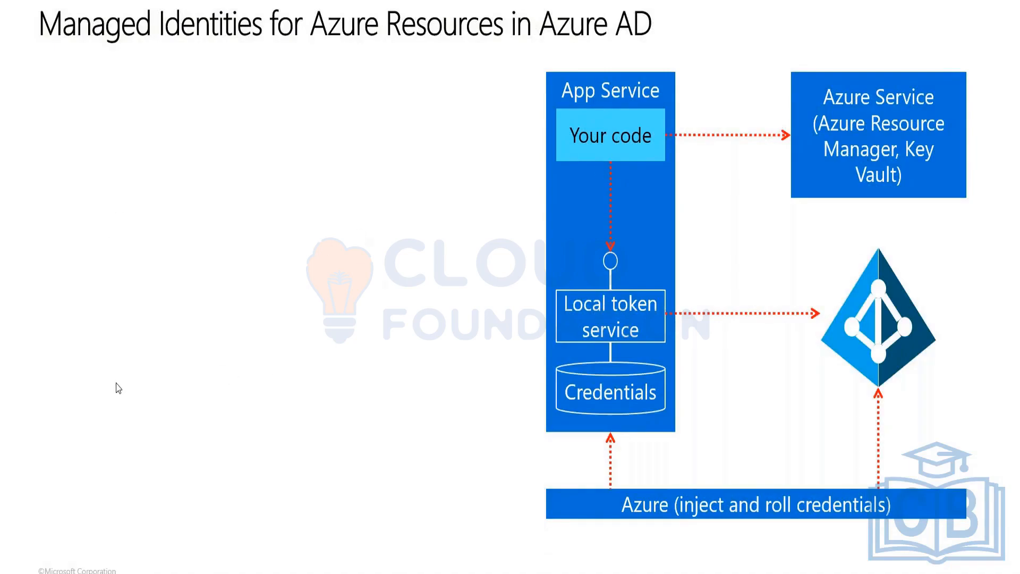
click(485, 357)
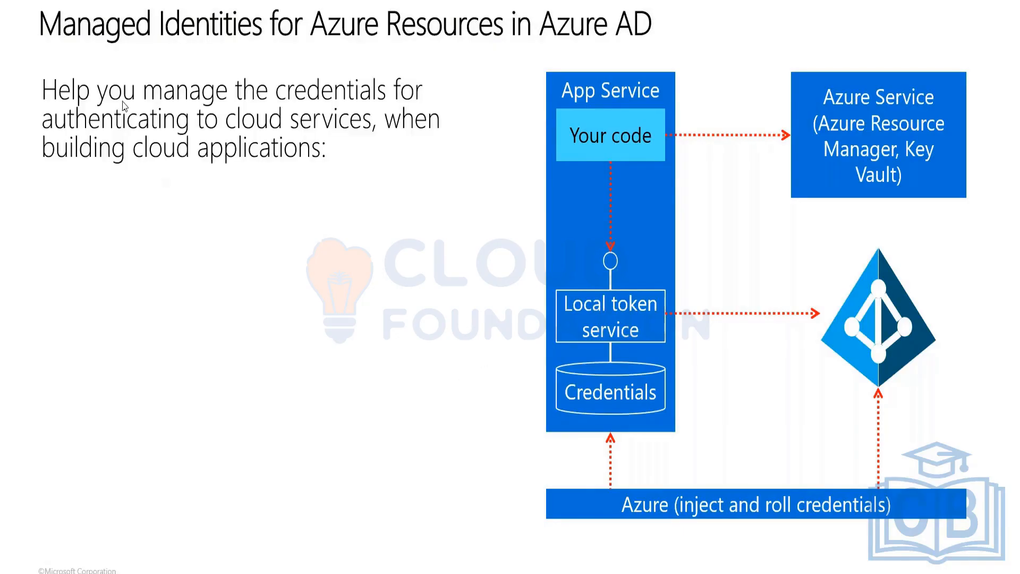